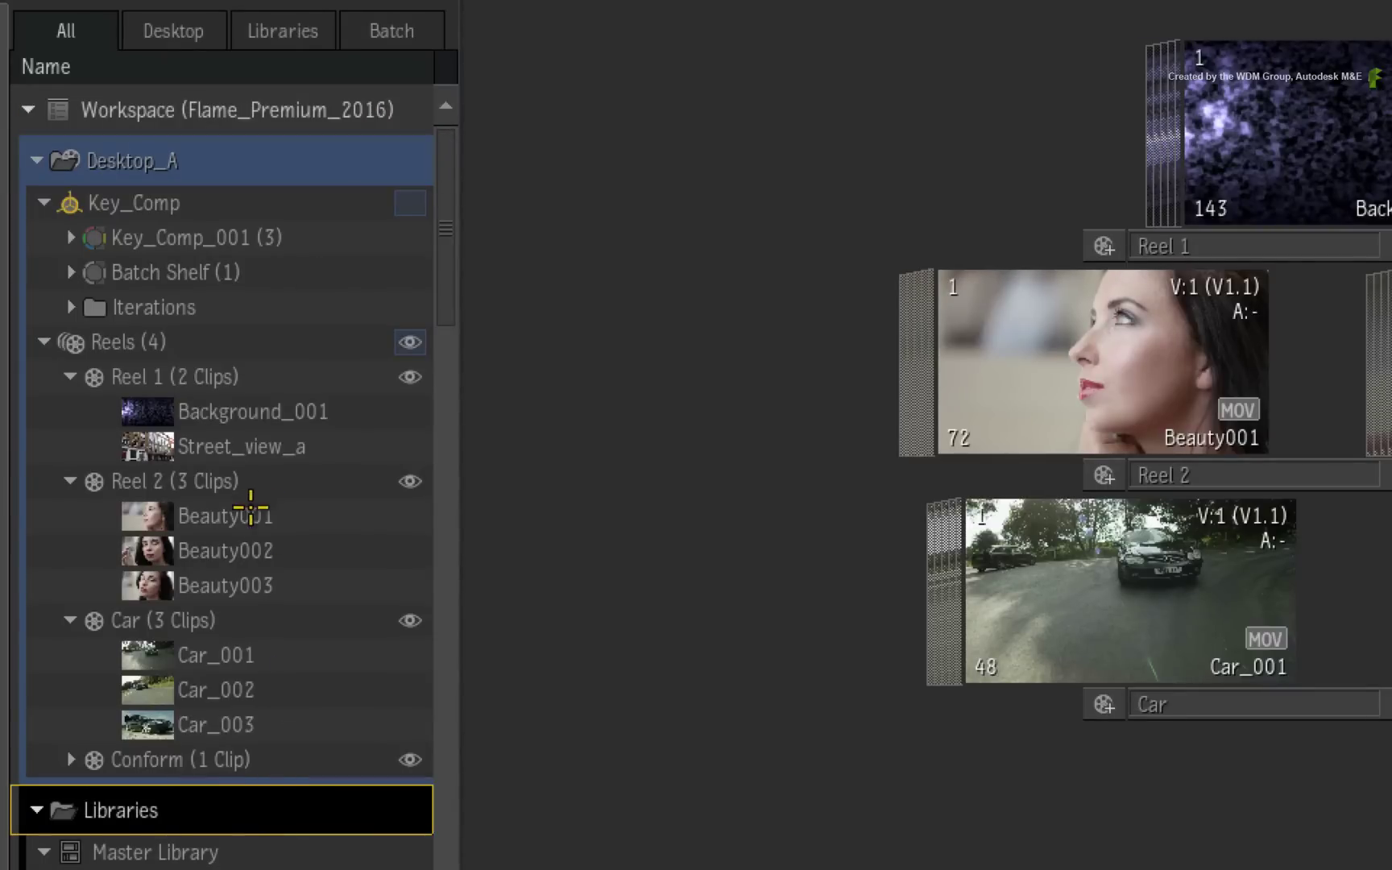
Step: Move the three Beauty clips into the Car reel, placing Beauty001 and Beauty002 above Car_001
{"action": "left_click", "coordinate": [251, 513]}
{"action": "left_click", "coordinate": [238, 584], "text": "shift"}
{"action": "left_click_drag", "start_coordinate": [233, 565], "coordinate": [219, 617]}
{"action": "left_click", "coordinate": [278, 655]}
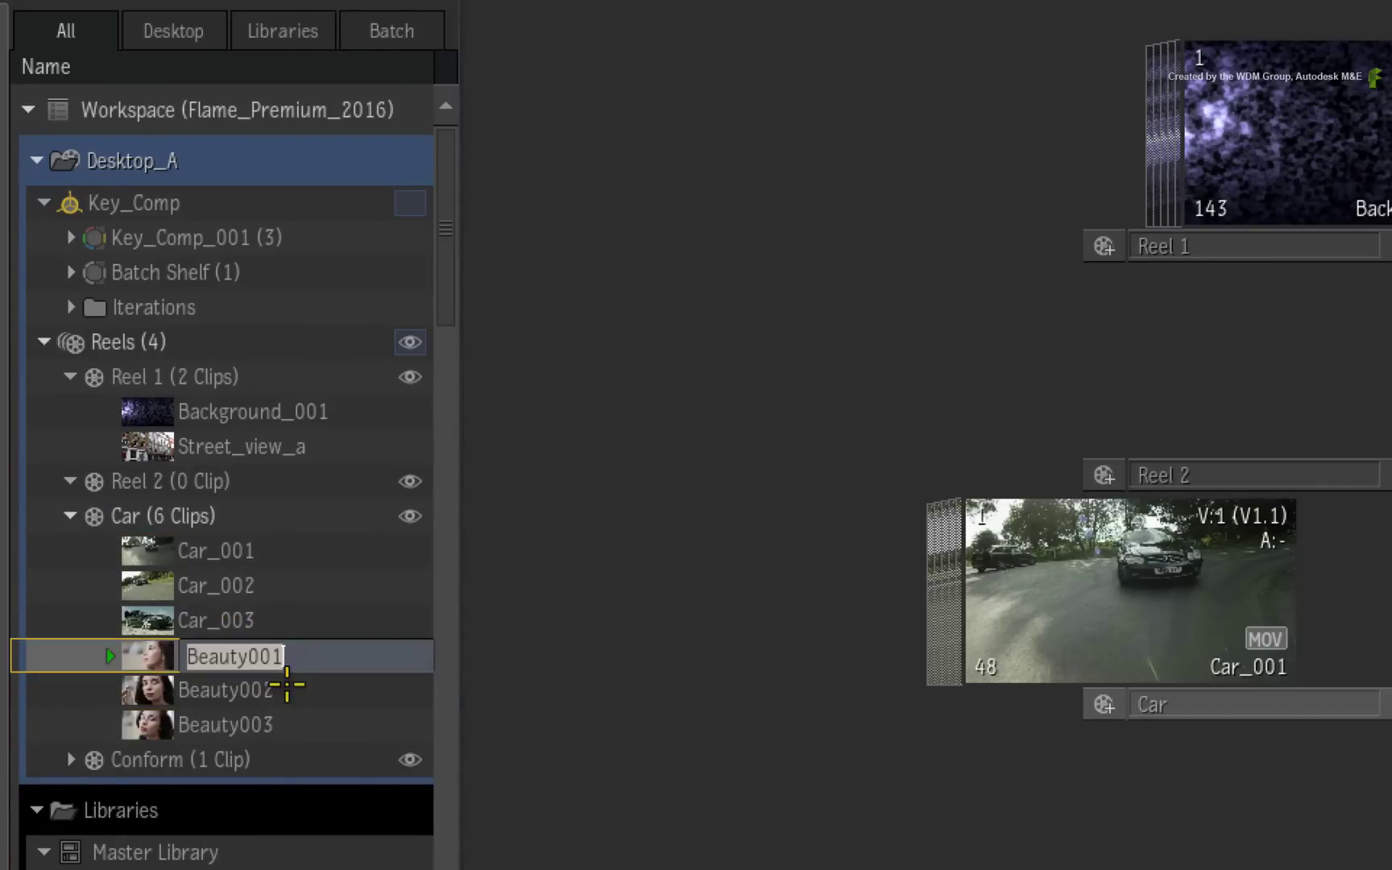
{"action": "left_click", "coordinate": [301, 691], "text": "shift"}
{"action": "left_click_drag", "start_coordinate": [302, 691], "coordinate": [369, 475]}
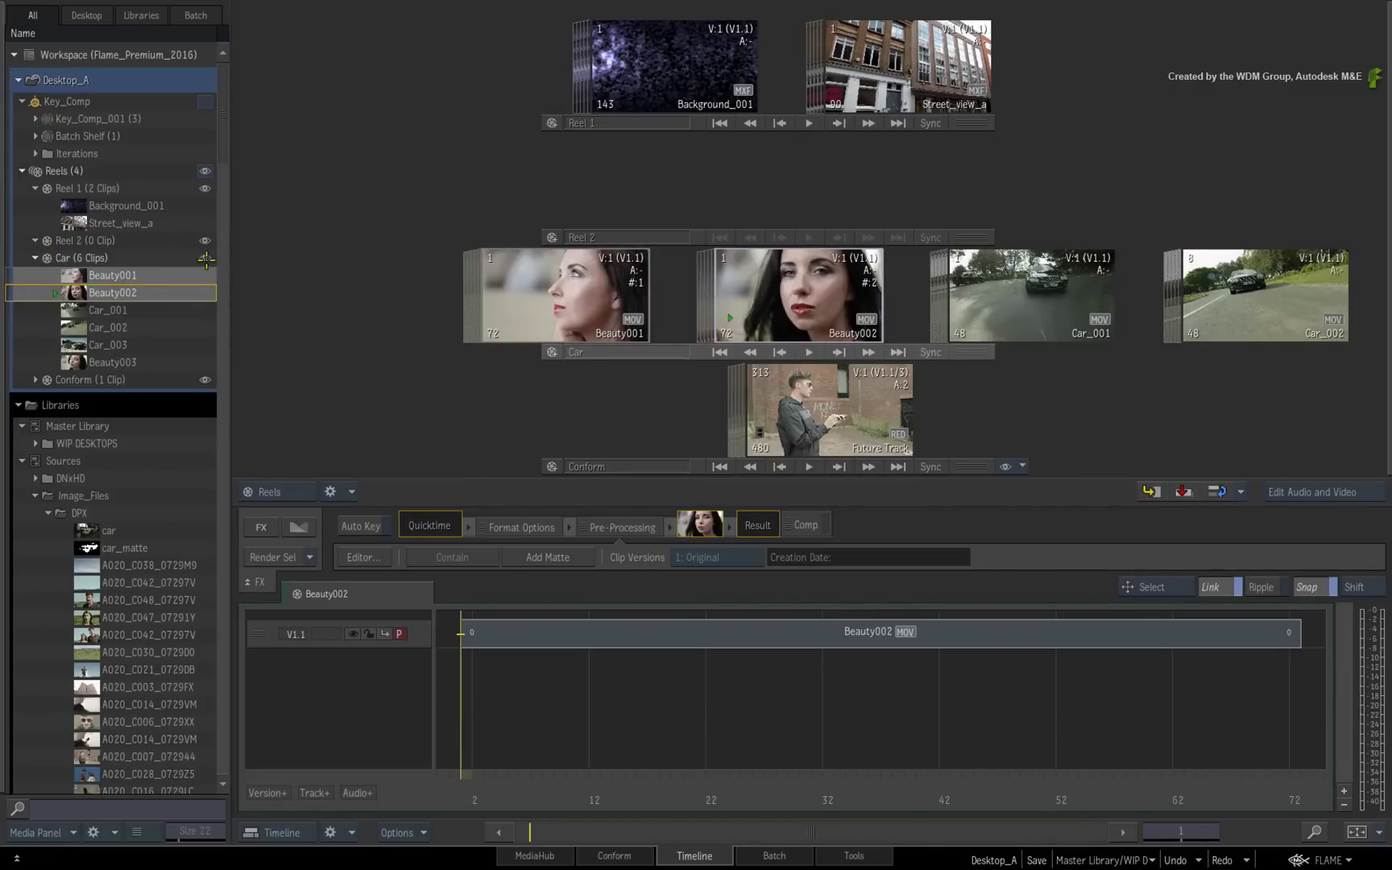
Step: Hide and re-show the Car reel and Reel 2, then select Car_001 and the Car reel
{"action": "left_click", "coordinate": [206, 258]}
{"action": "left_click", "coordinate": [205, 257]}
{"action": "left_click", "coordinate": [205, 241]}
{"action": "left_click", "coordinate": [206, 240]}
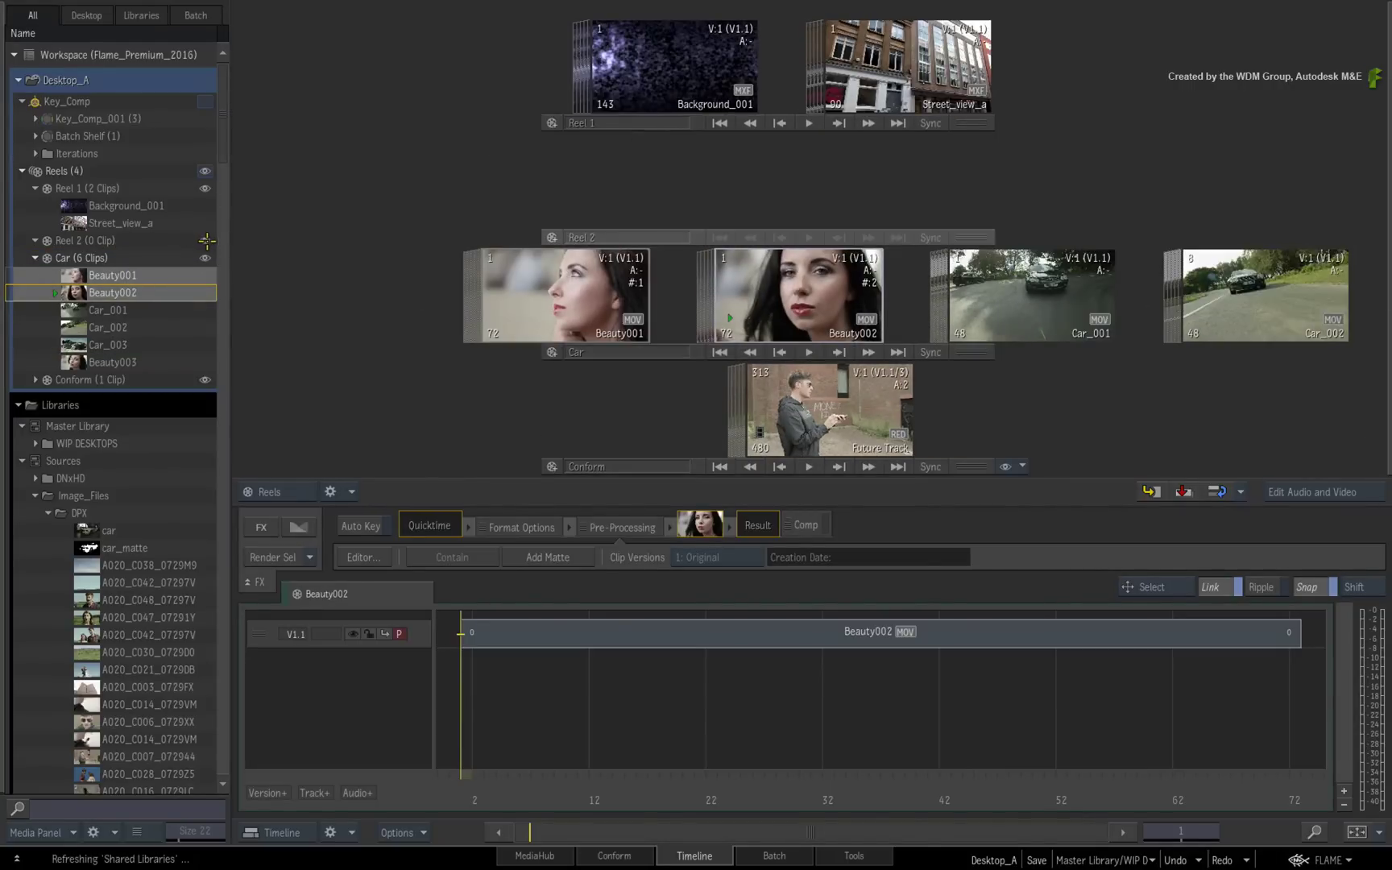
{"action": "left_click", "coordinate": [185, 315]}
{"action": "left_click", "coordinate": [149, 259]}
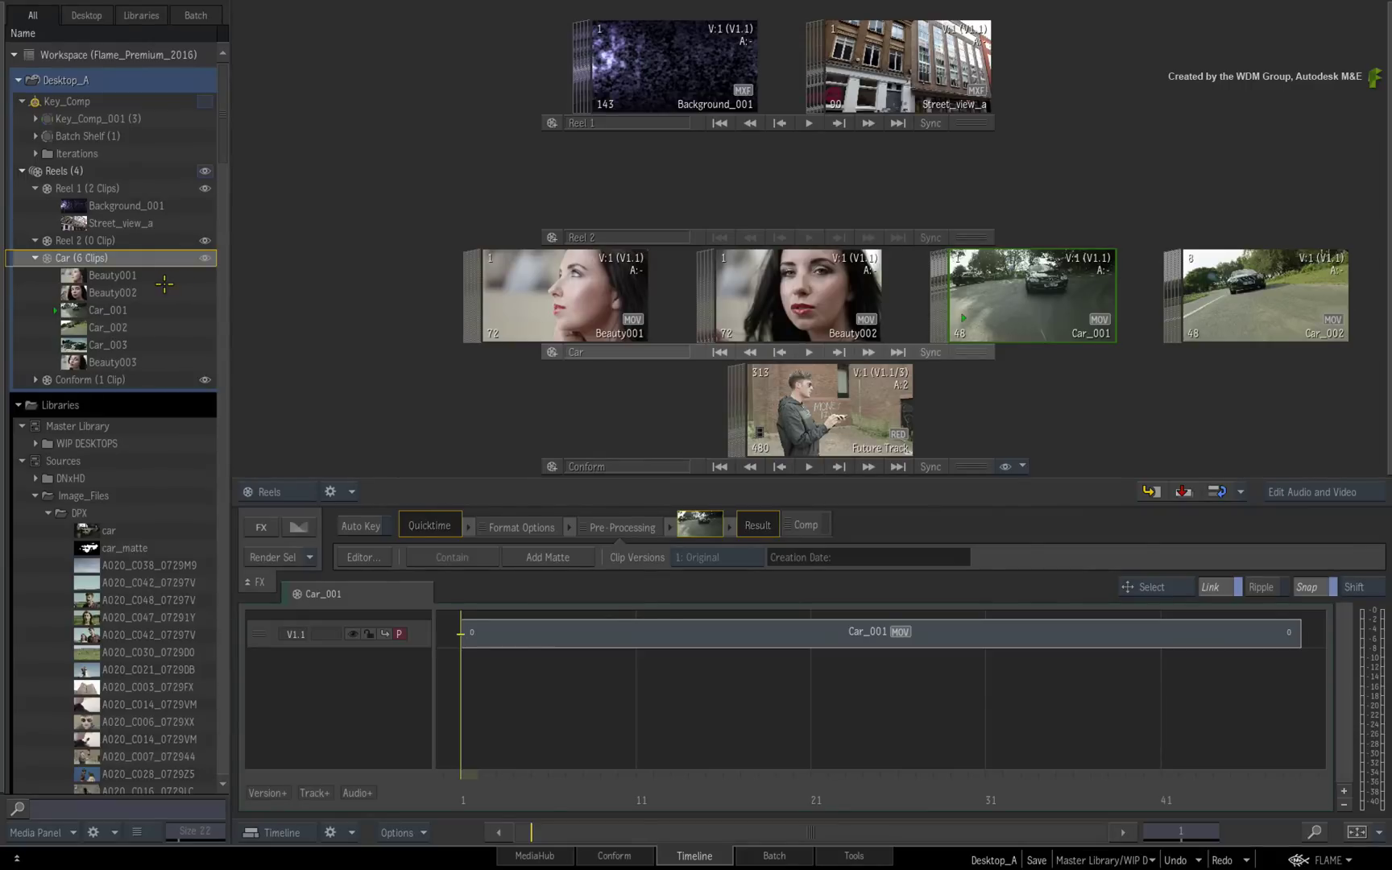
Step: Return the clips to Reel 2 as Beauty001, Beauty003, Beauty002 and expand the media panel to Full Width
{"action": "left_click", "coordinate": [164, 277]}
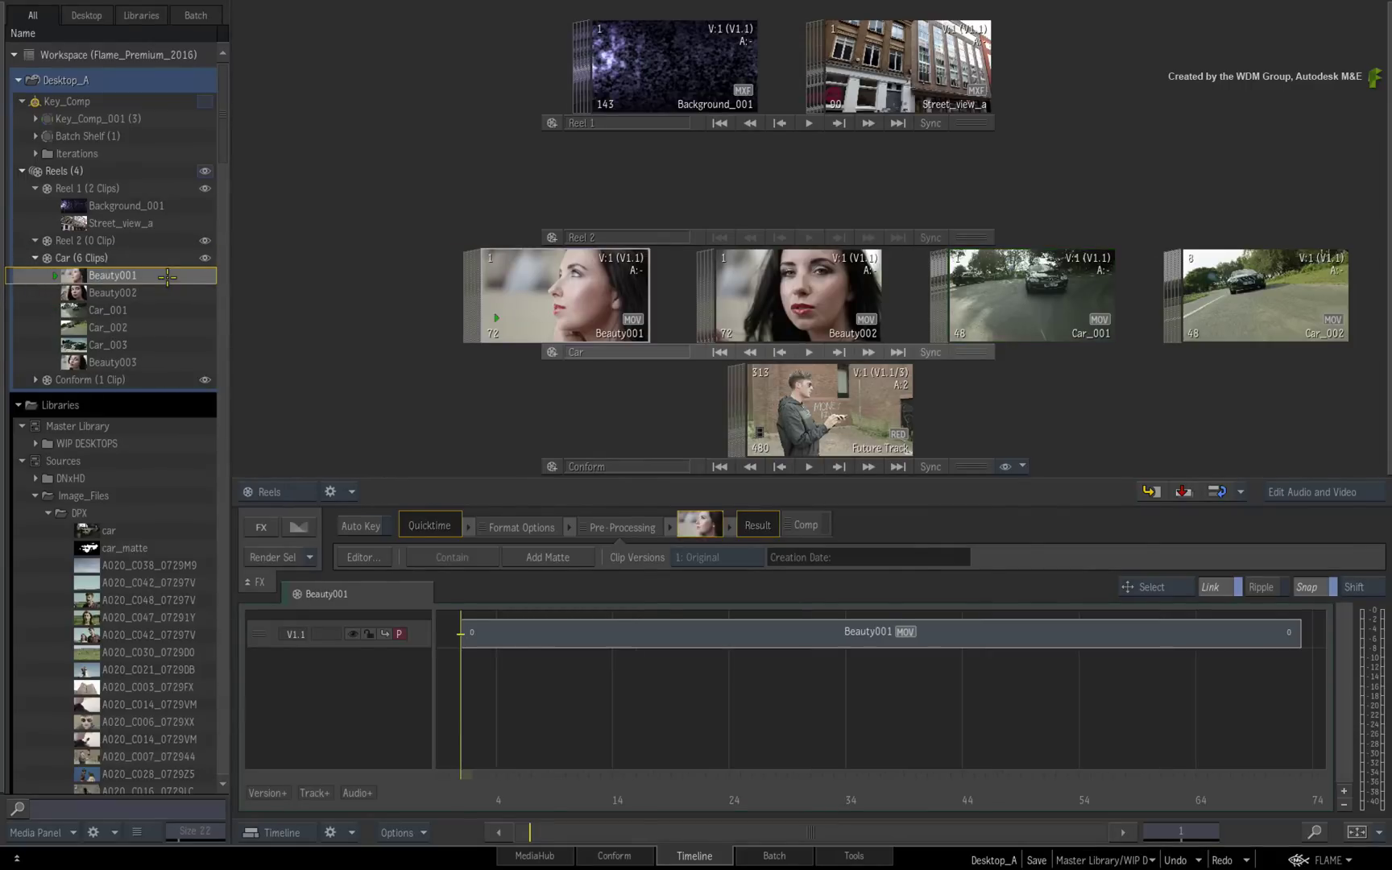
{"action": "left_click", "coordinate": [166, 293], "text": "shift"}
{"action": "left_click_drag", "start_coordinate": [117, 280], "coordinate": [119, 247]}
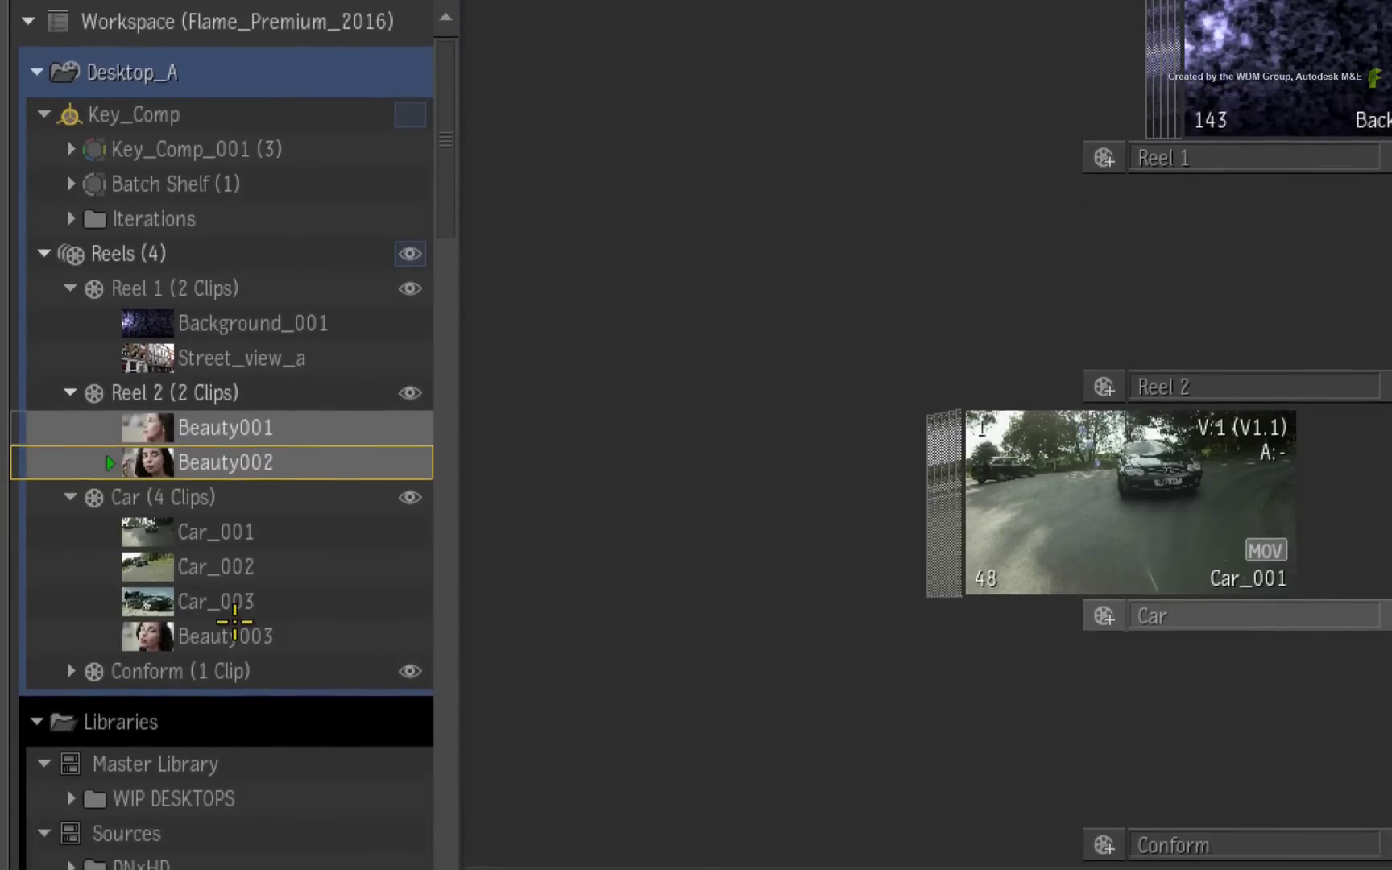
{"action": "left_click_drag", "start_coordinate": [202, 698], "coordinate": [206, 525]}
{"action": "left_click_drag", "start_coordinate": [220, 187], "coordinate": [221, 188]}
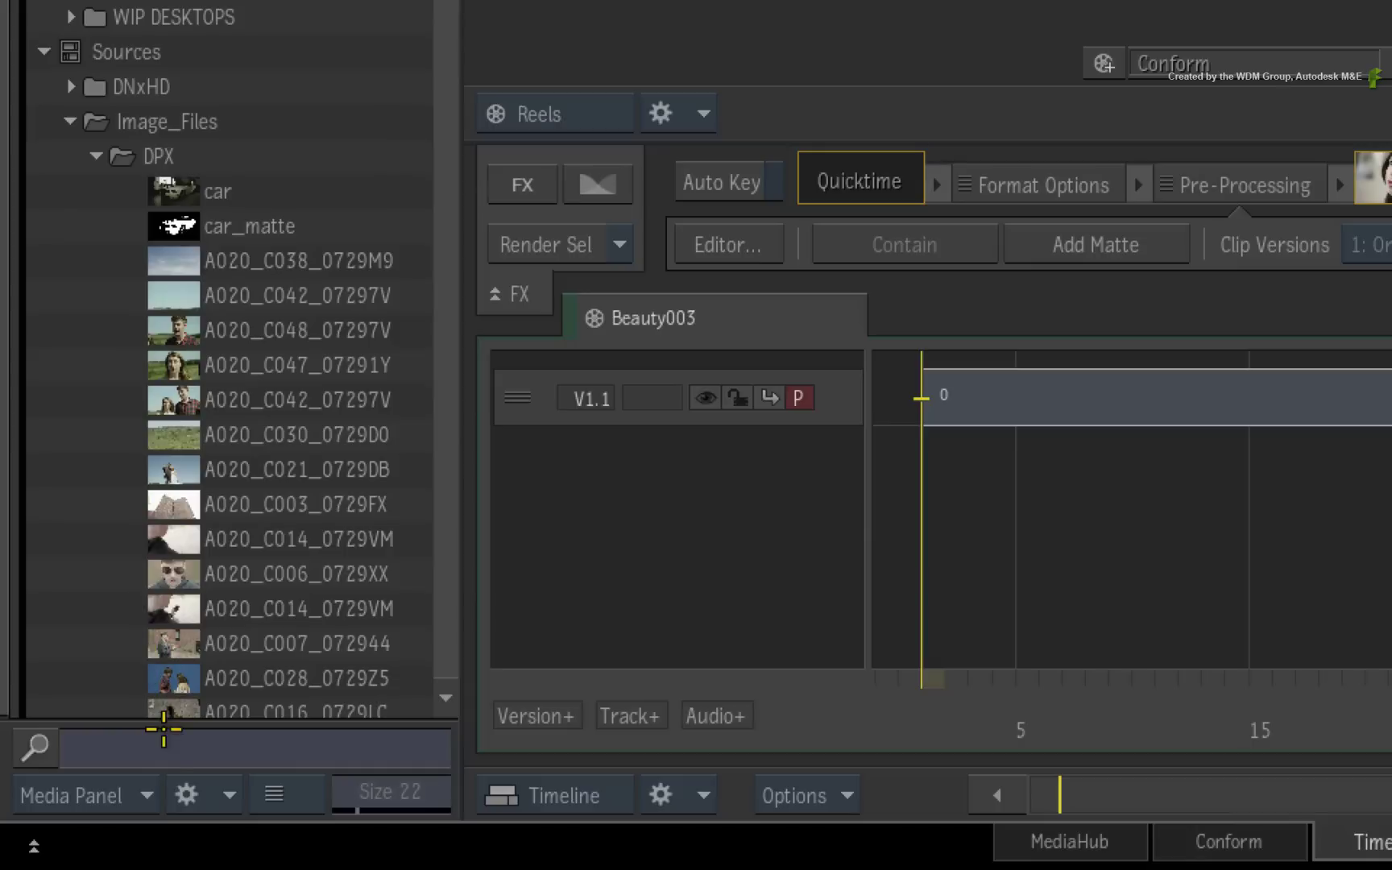
{"action": "left_click", "coordinate": [145, 796]}
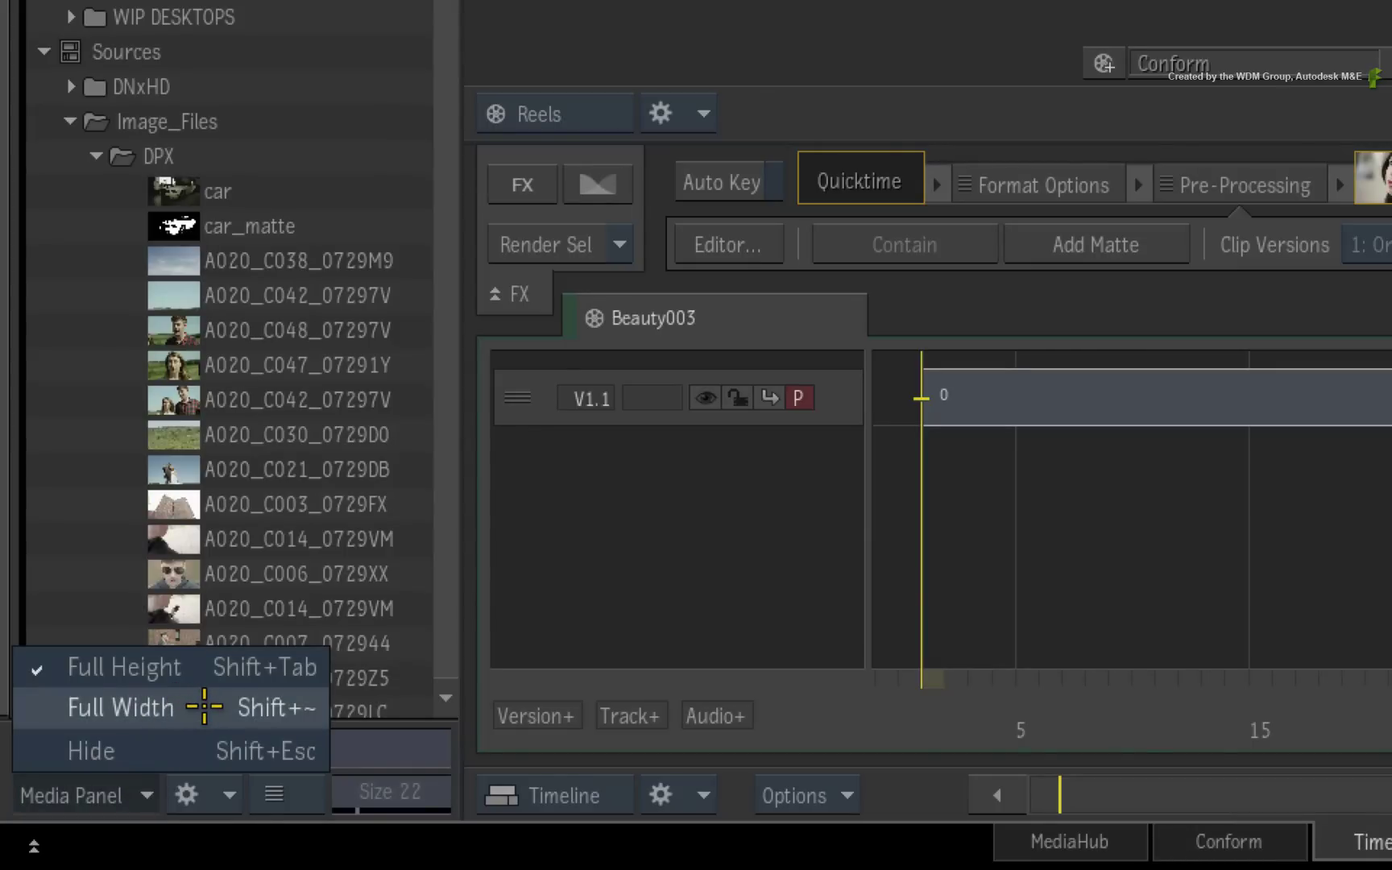
{"action": "left_click", "coordinate": [204, 706]}
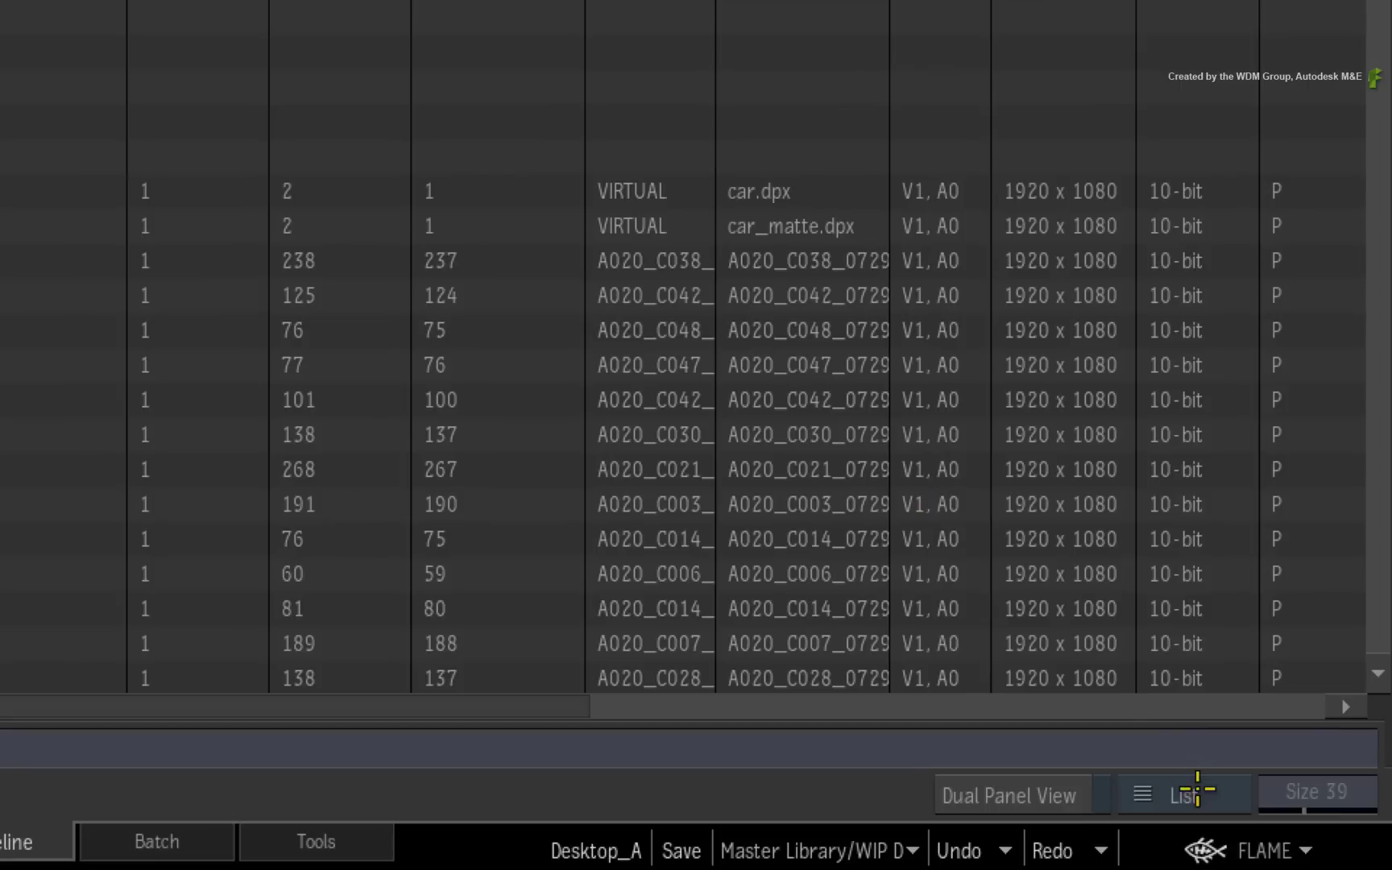
{"action": "left_click", "coordinate": [1298, 830]}
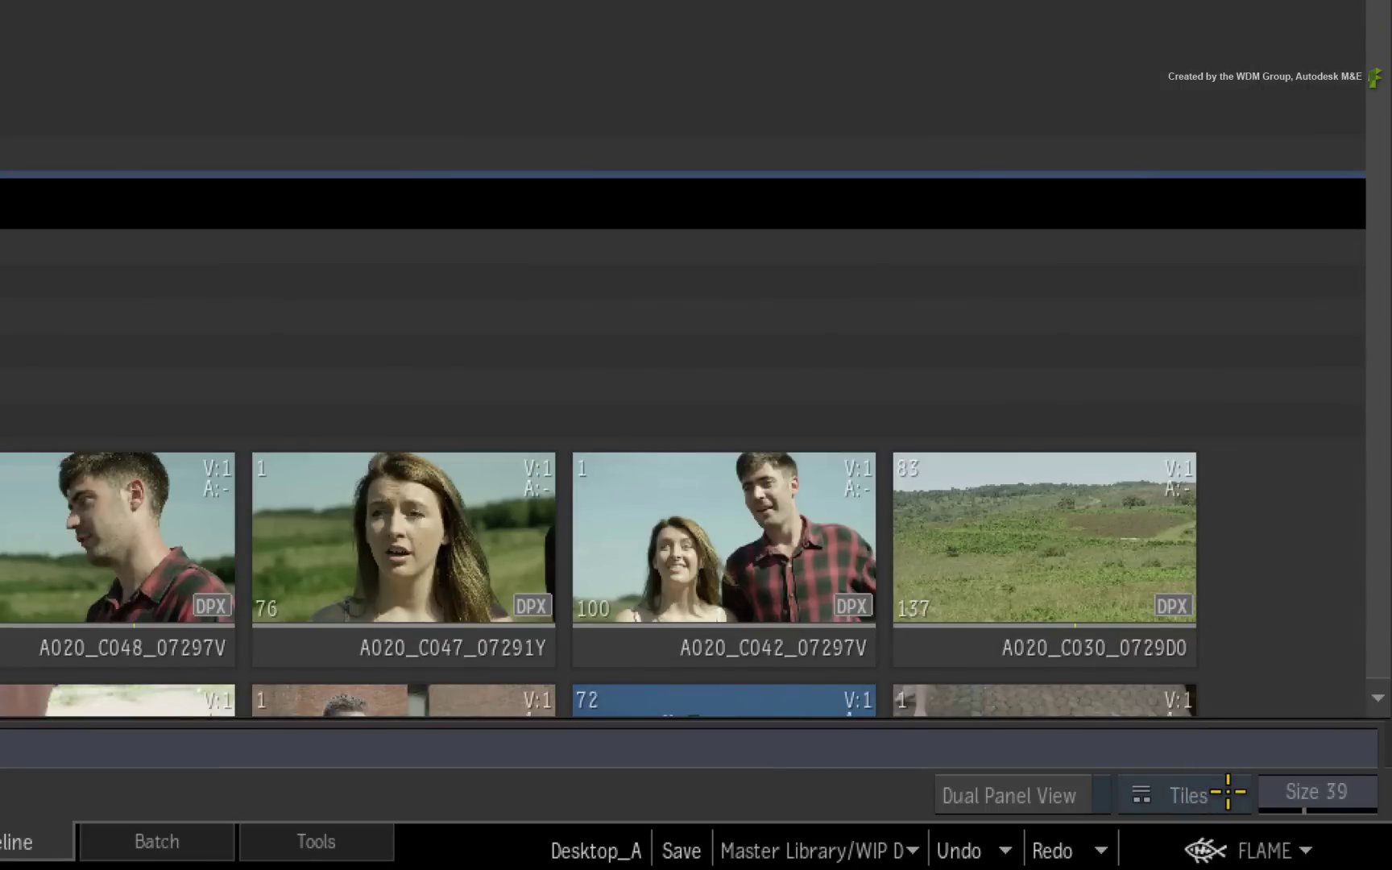
{"action": "left_click", "coordinate": [1226, 793]}
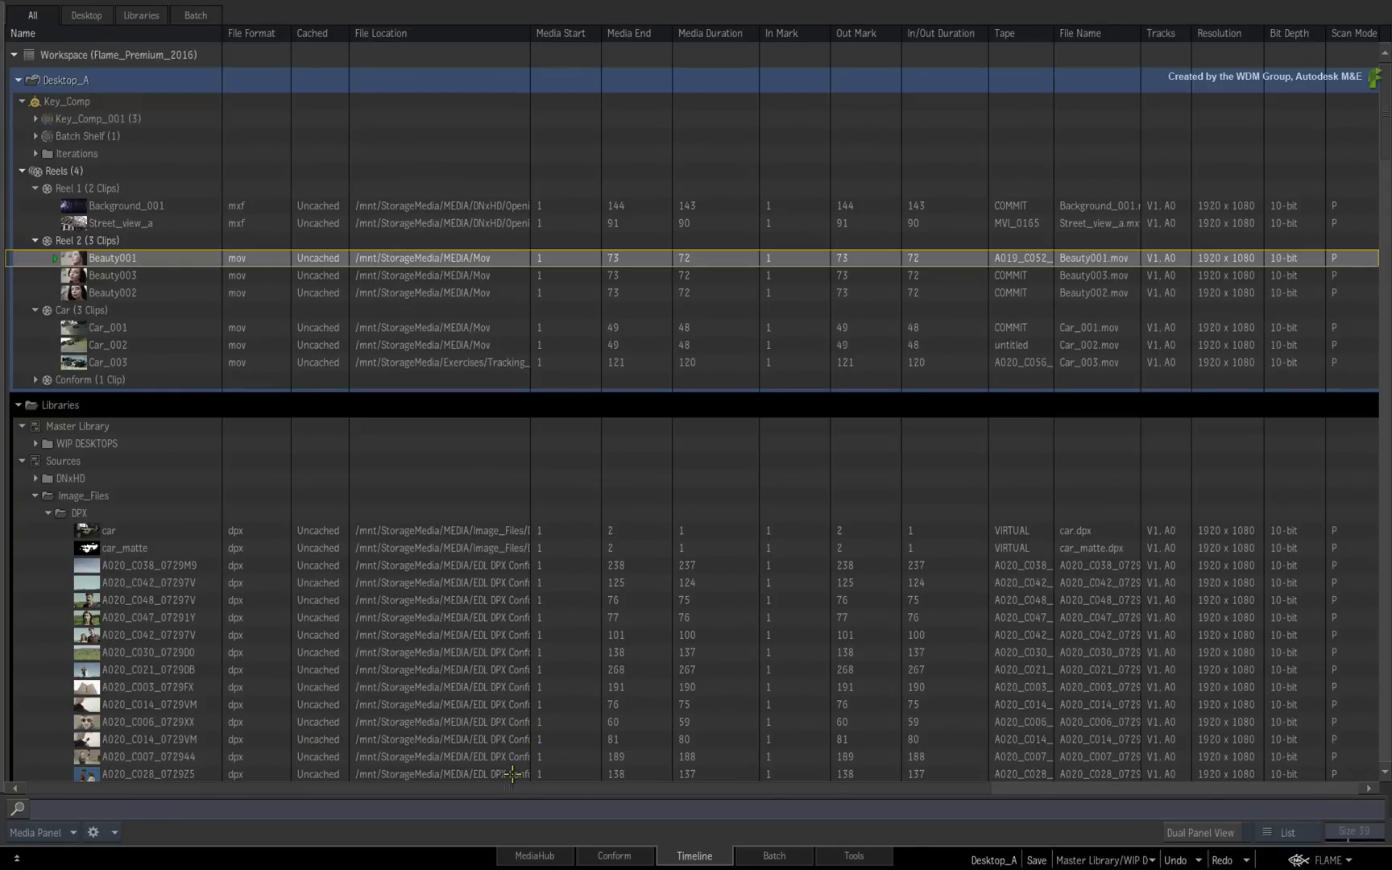
{"action": "left_click_drag", "start_coordinate": [513, 775], "coordinate": [364, 767]}
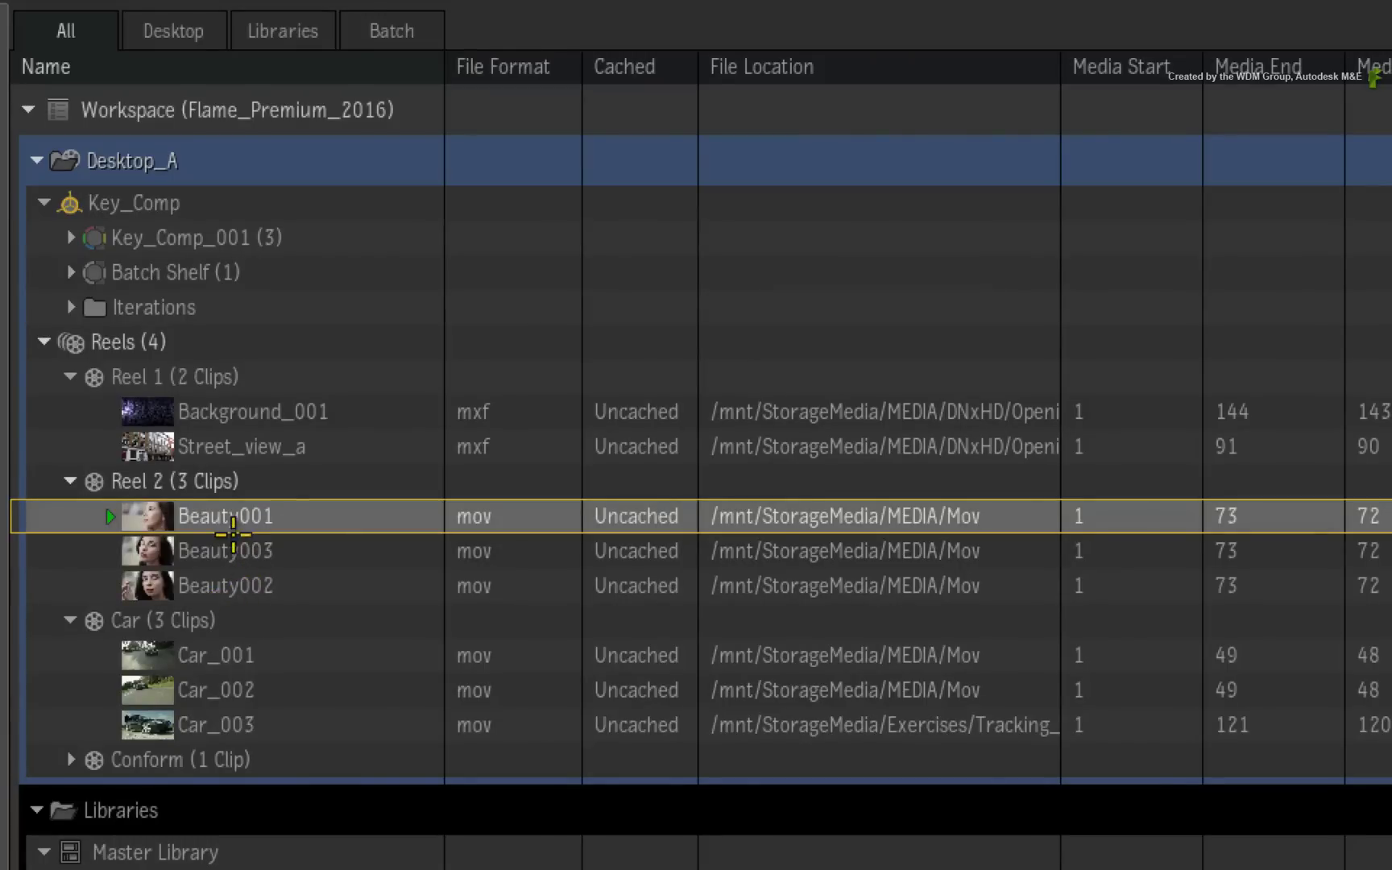
{"action": "left_click_drag", "start_coordinate": [222, 559], "coordinate": [219, 596]}
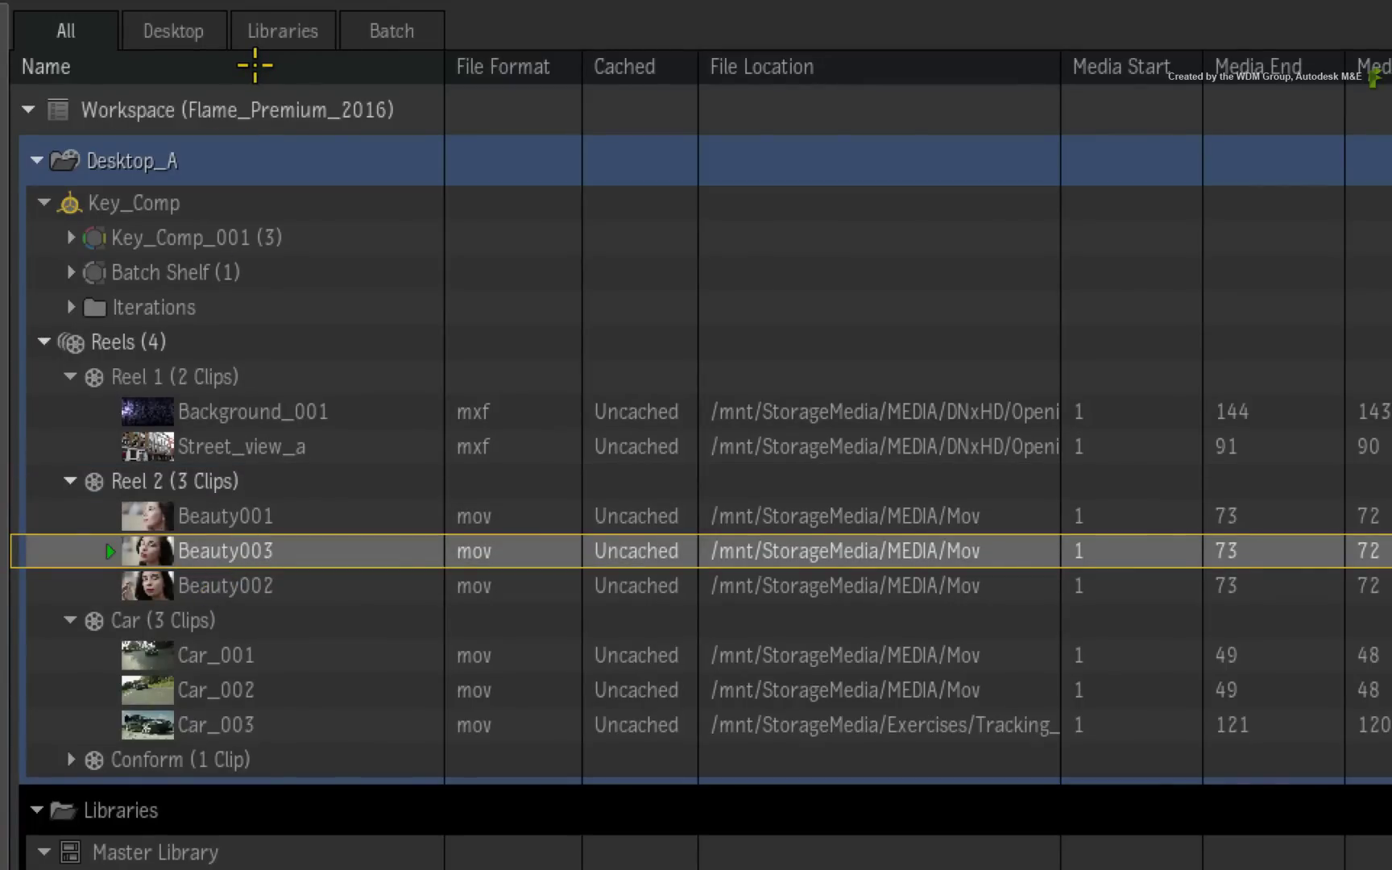
{"action": "left_click", "coordinate": [255, 66]}
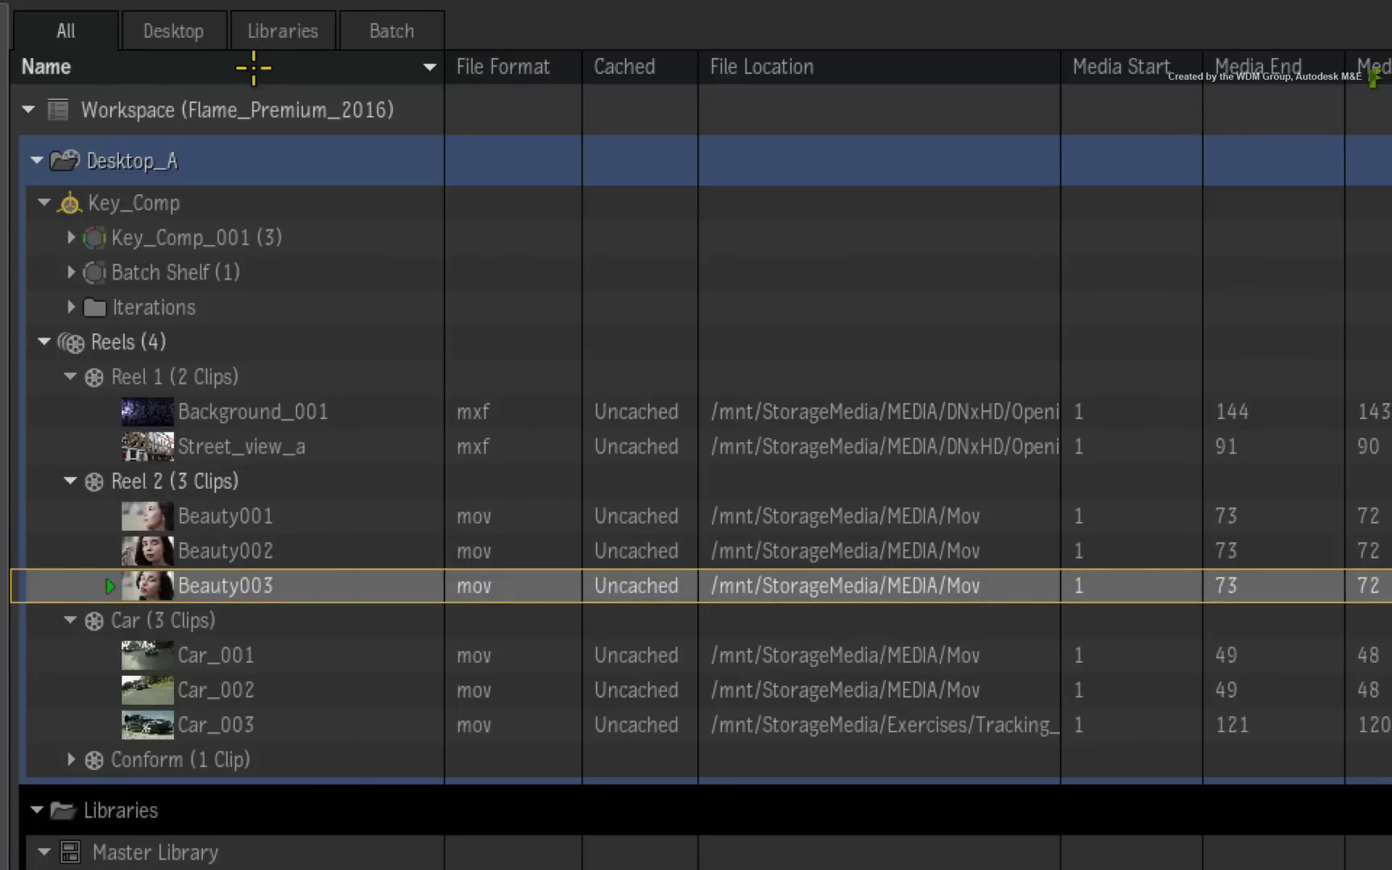
{"action": "left_click", "coordinate": [254, 67]}
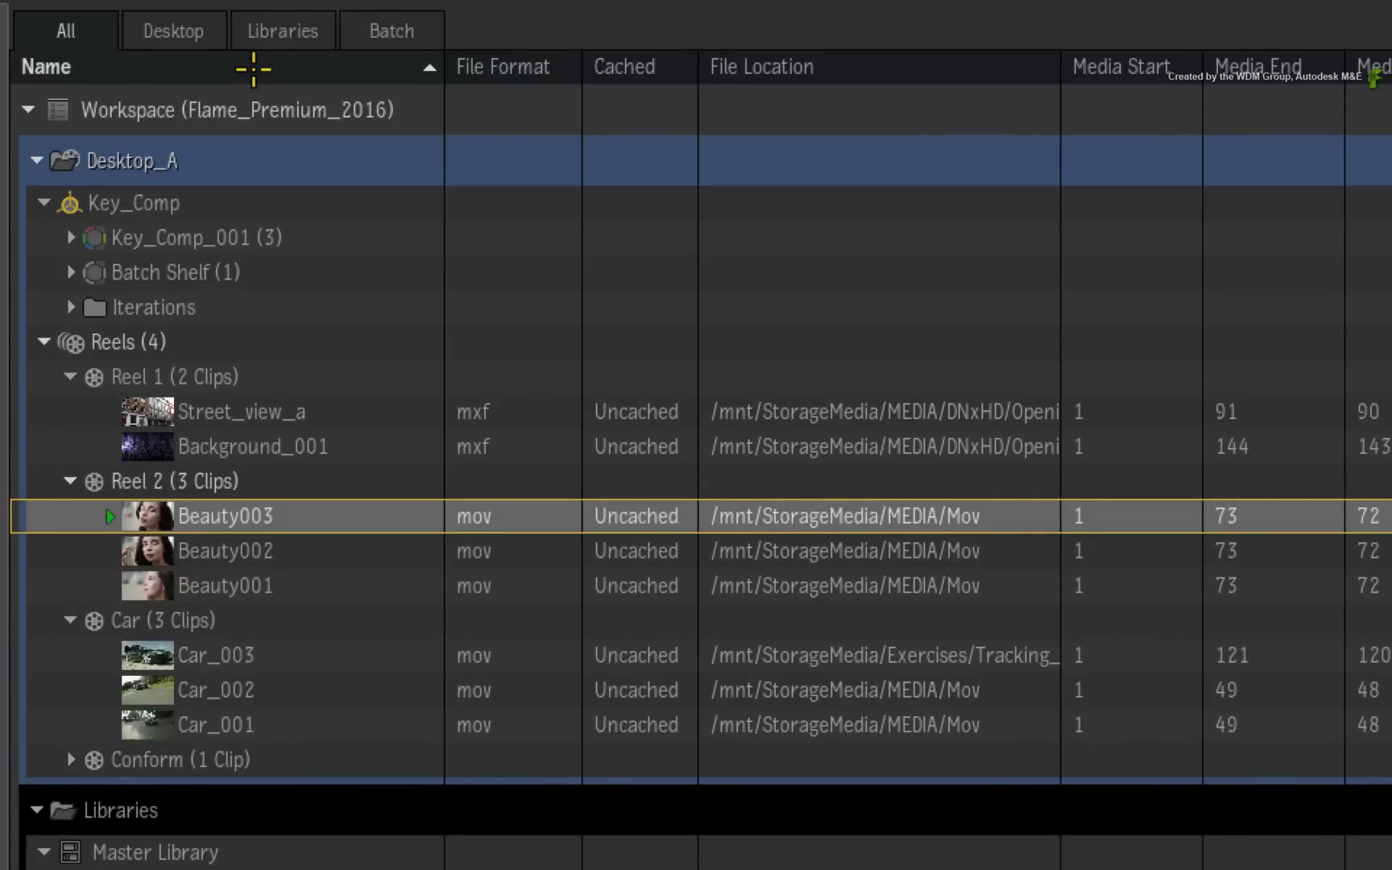
{"action": "left_click", "coordinate": [253, 70]}
{"action": "left_click", "coordinate": [251, 70]}
{"action": "left_click", "coordinate": [251, 70]}
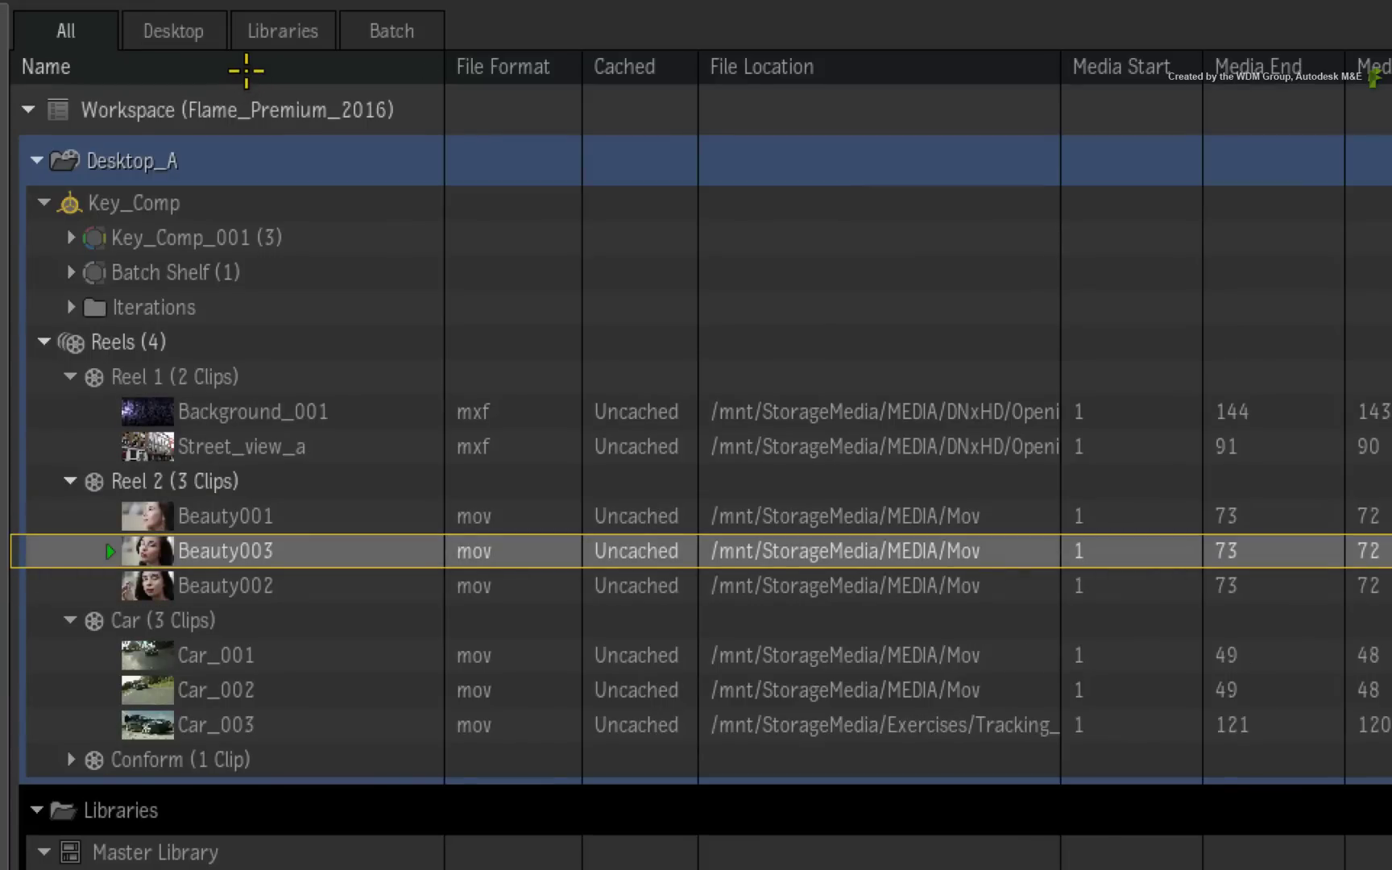
{"action": "left_click", "coordinate": [246, 69], "text": "super"}
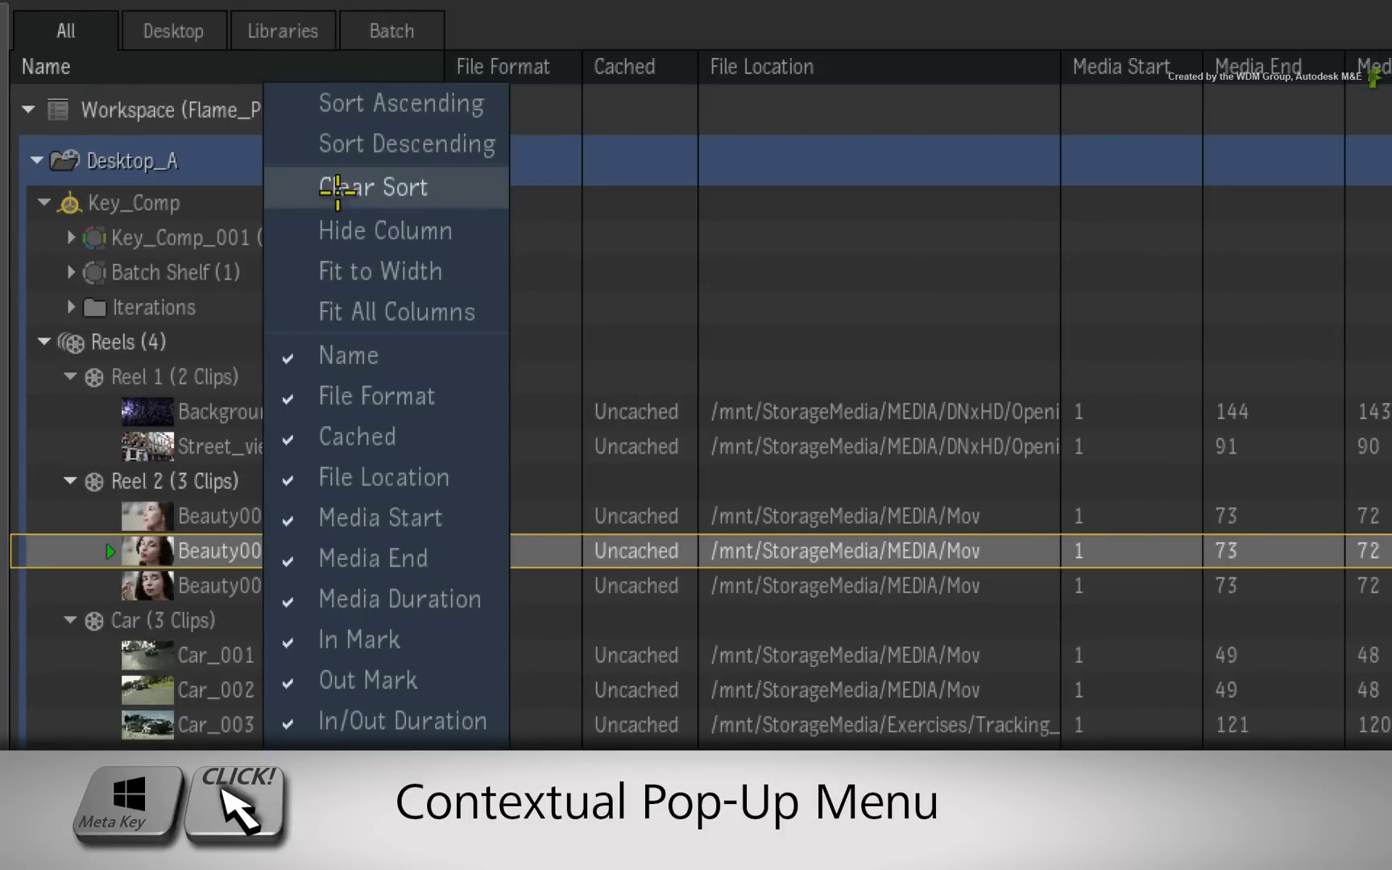
{"action": "left_click", "coordinate": [337, 191]}
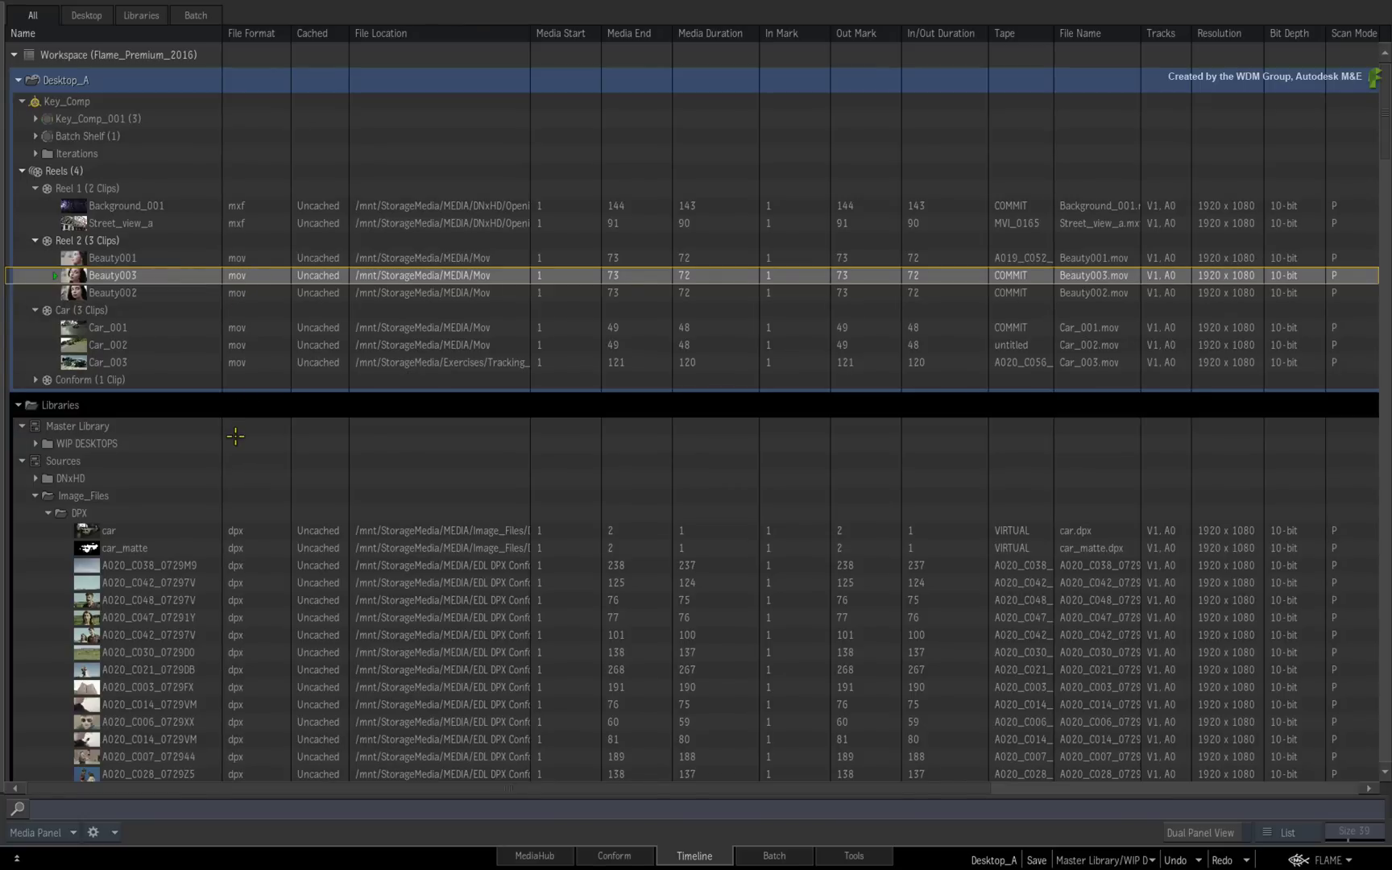
Step: Show clips as resized thumbnail tiles, then return the panel to a sidebar with tiled clips
{"action": "left_click", "coordinate": [1299, 831]}
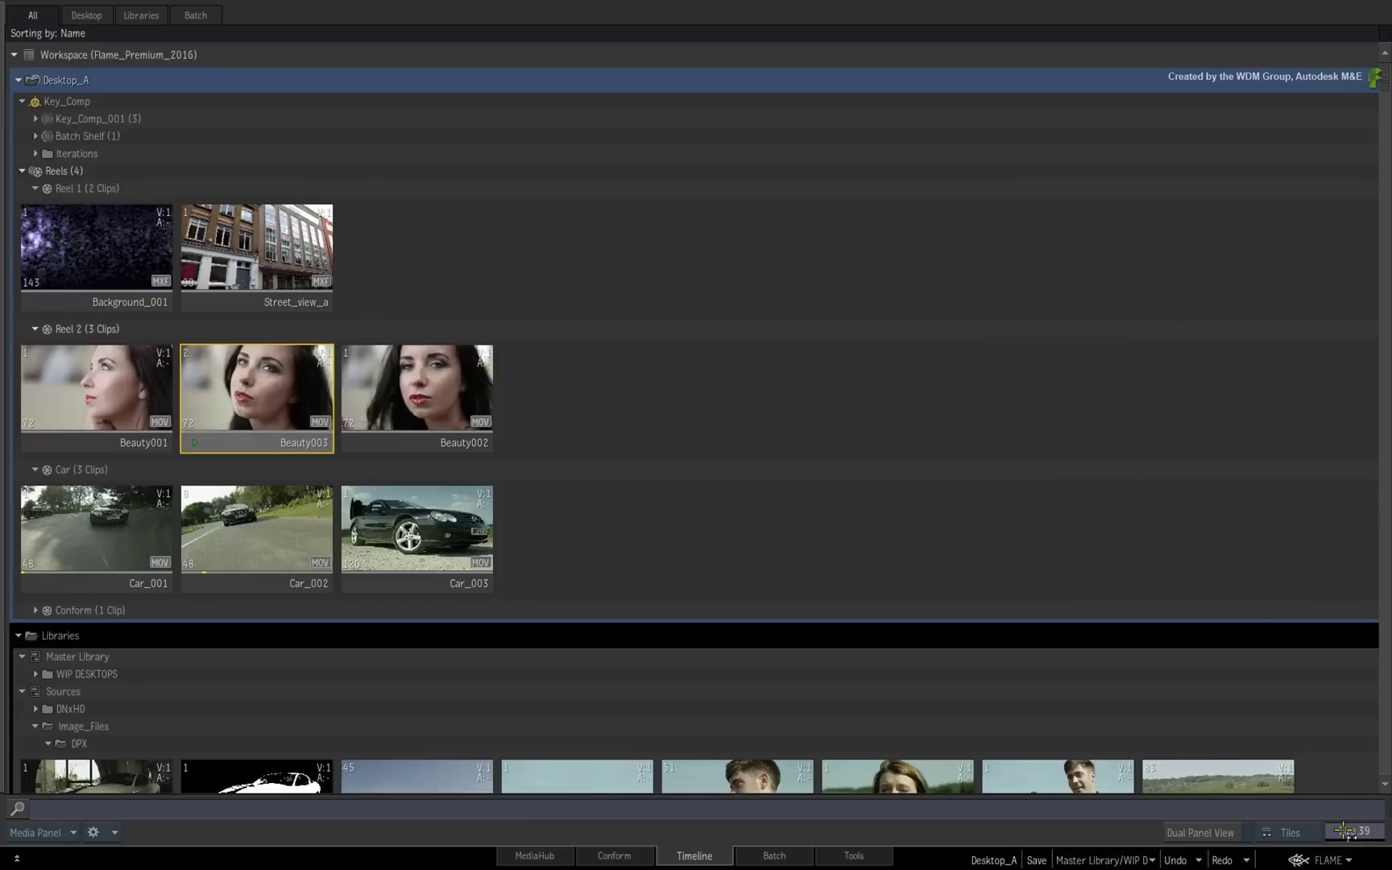
{"action": "mouse_move", "coordinate": [1342, 830]}
{"action": "left_mouse_down"}
{"action": "mouse_move", "coordinate": [1325, 831]}
{"action": "mouse_move", "coordinate": [1340, 833]}
{"action": "left_mouse_up"}
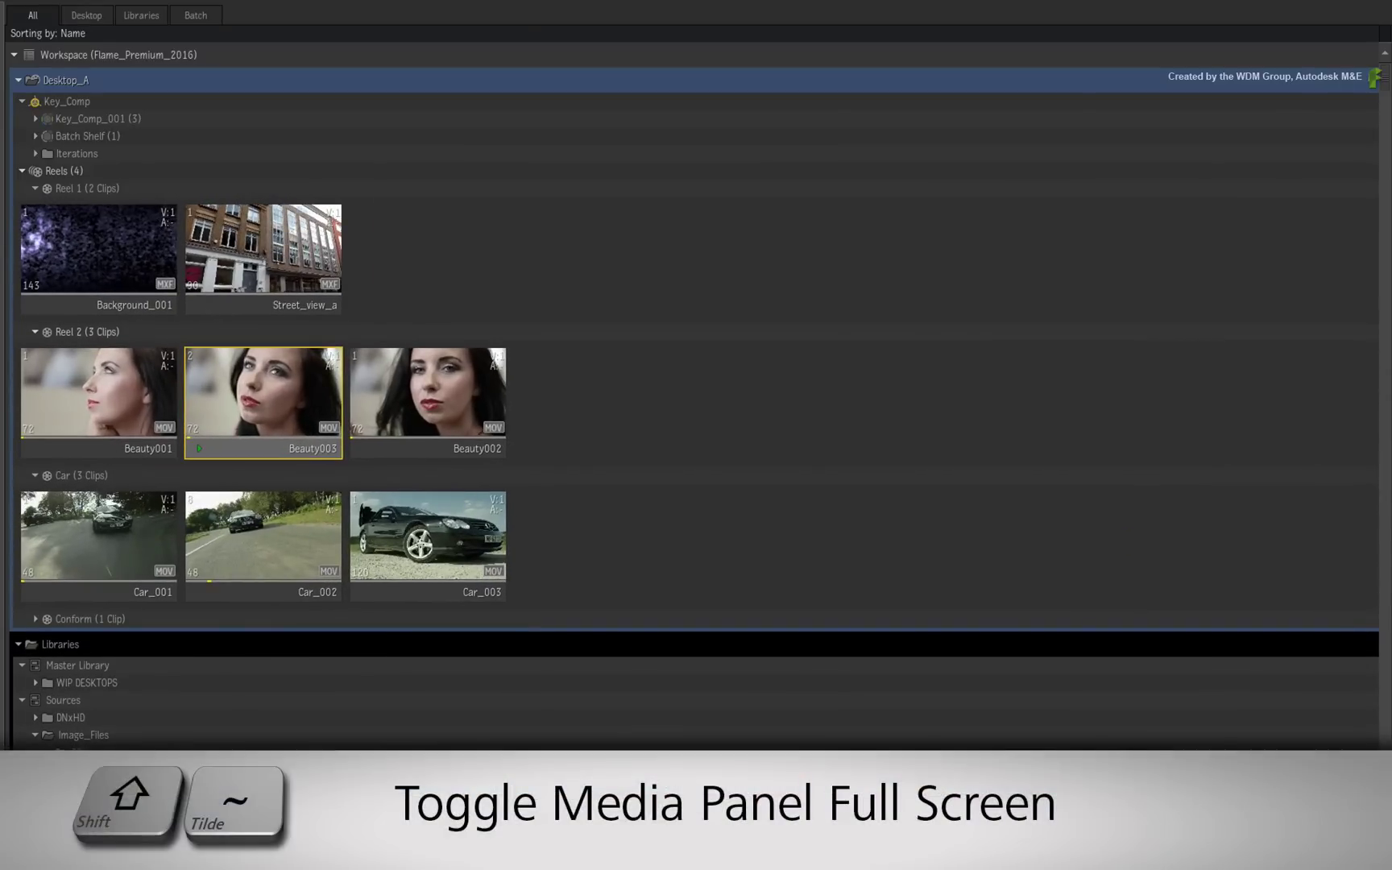
{"action": "key", "text": "shift+grave"}
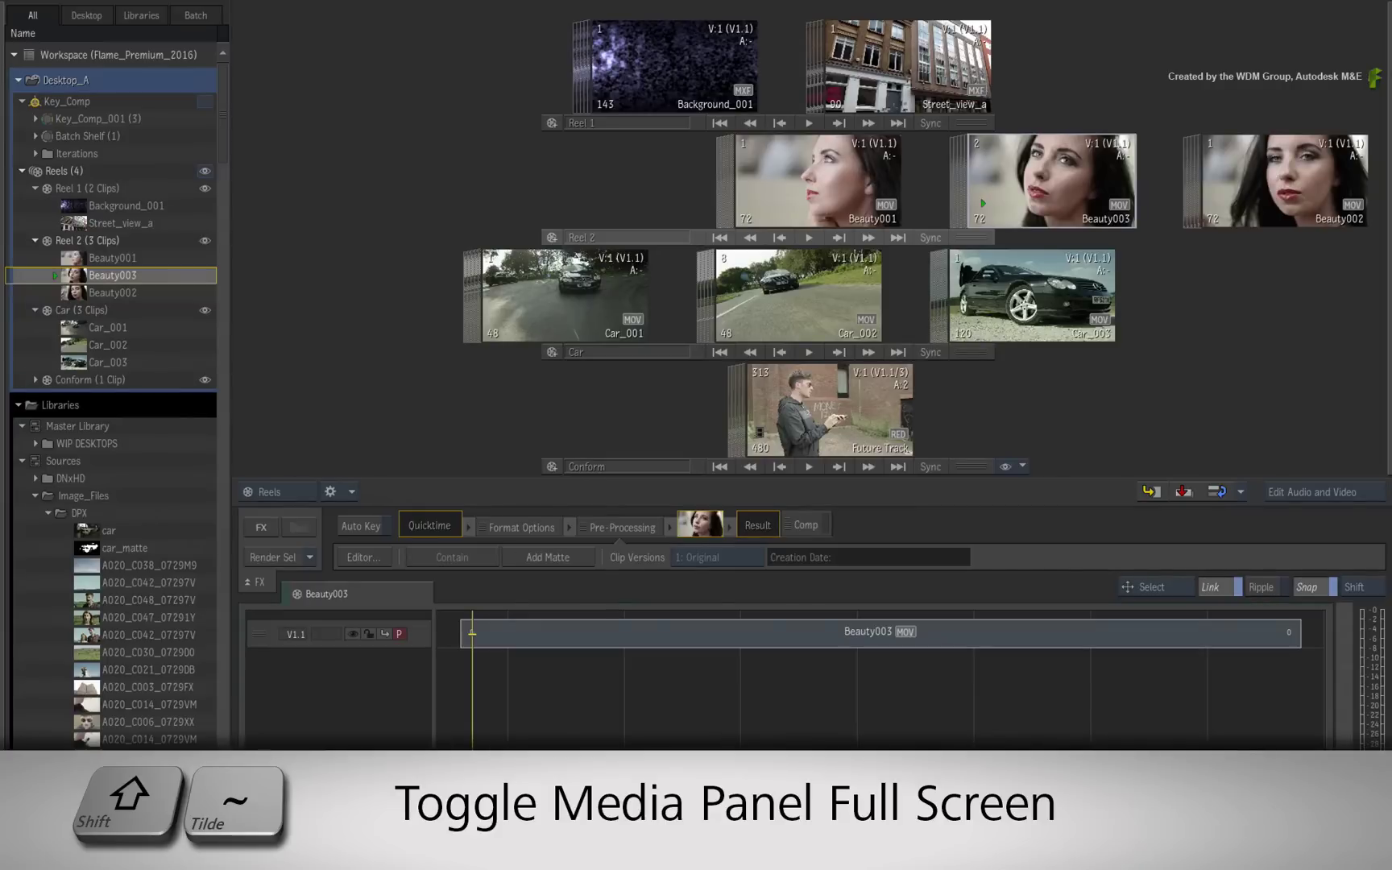
{"action": "left_click", "coordinate": [136, 832]}
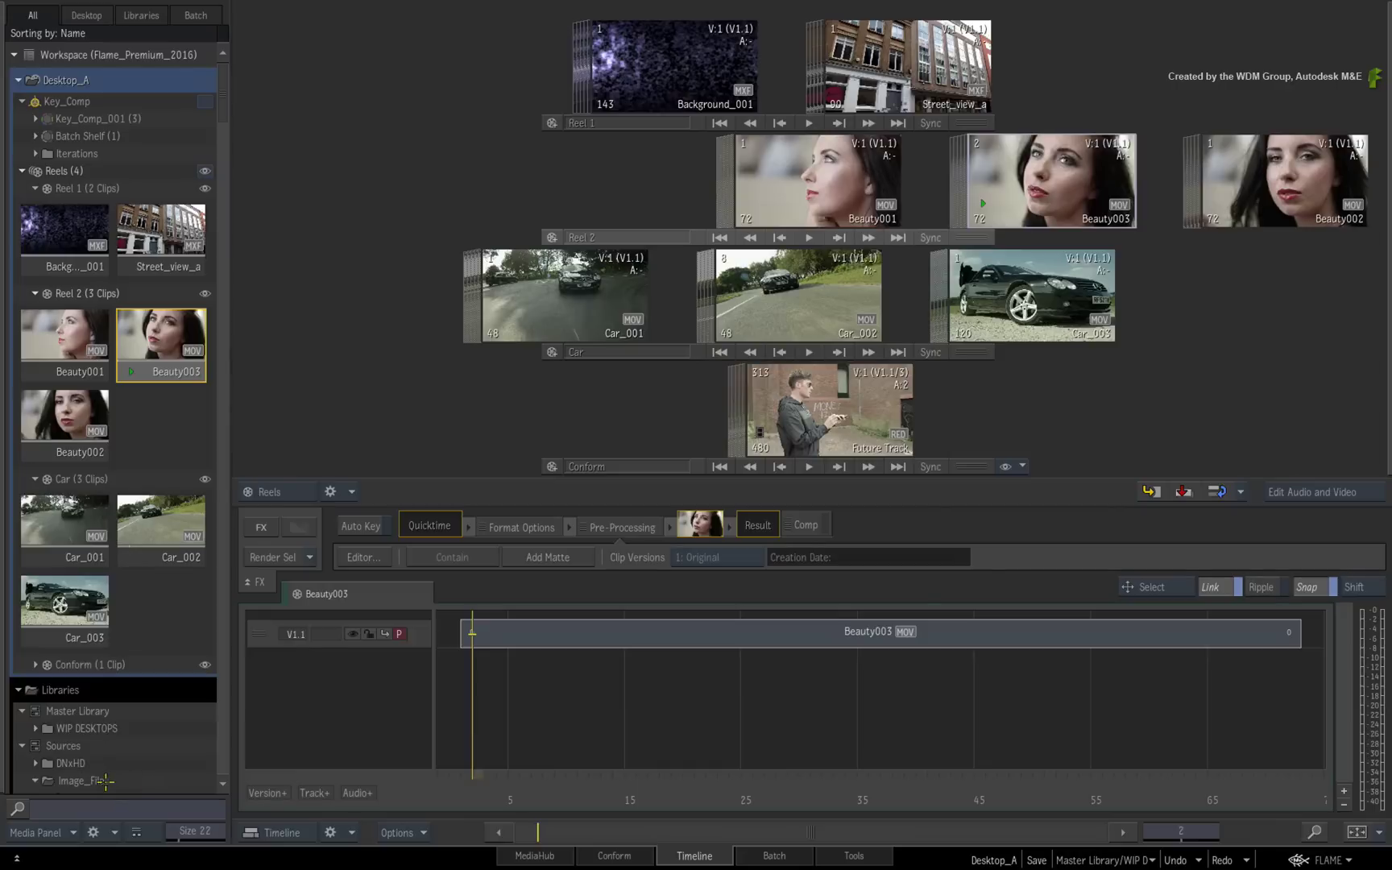
Step: Toggle Media Panel Full Width on and back off, leaving the panel as a sidebar
{"action": "left_click", "coordinate": [38, 832]}
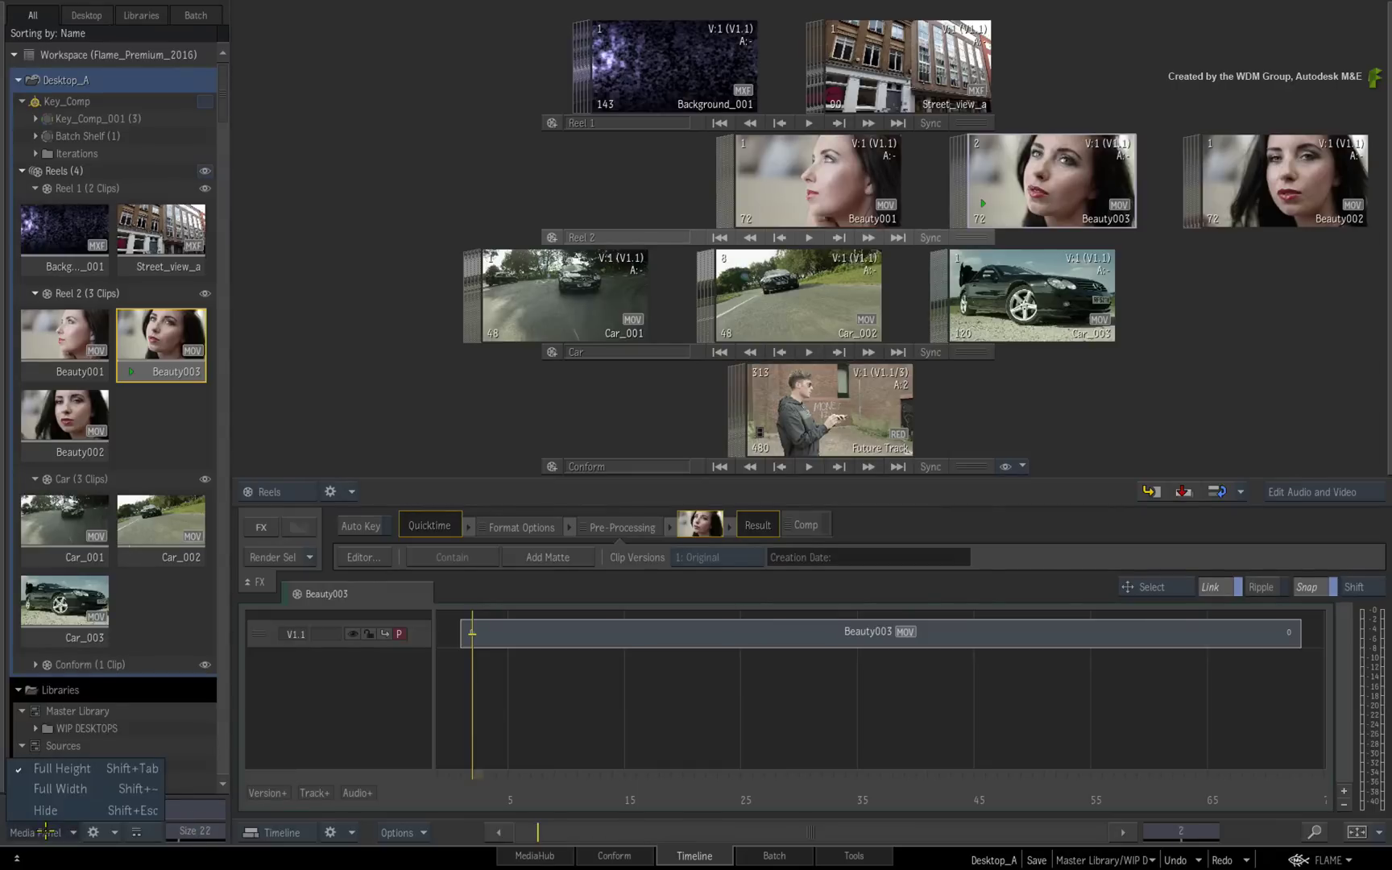
{"action": "left_click", "coordinate": [61, 790]}
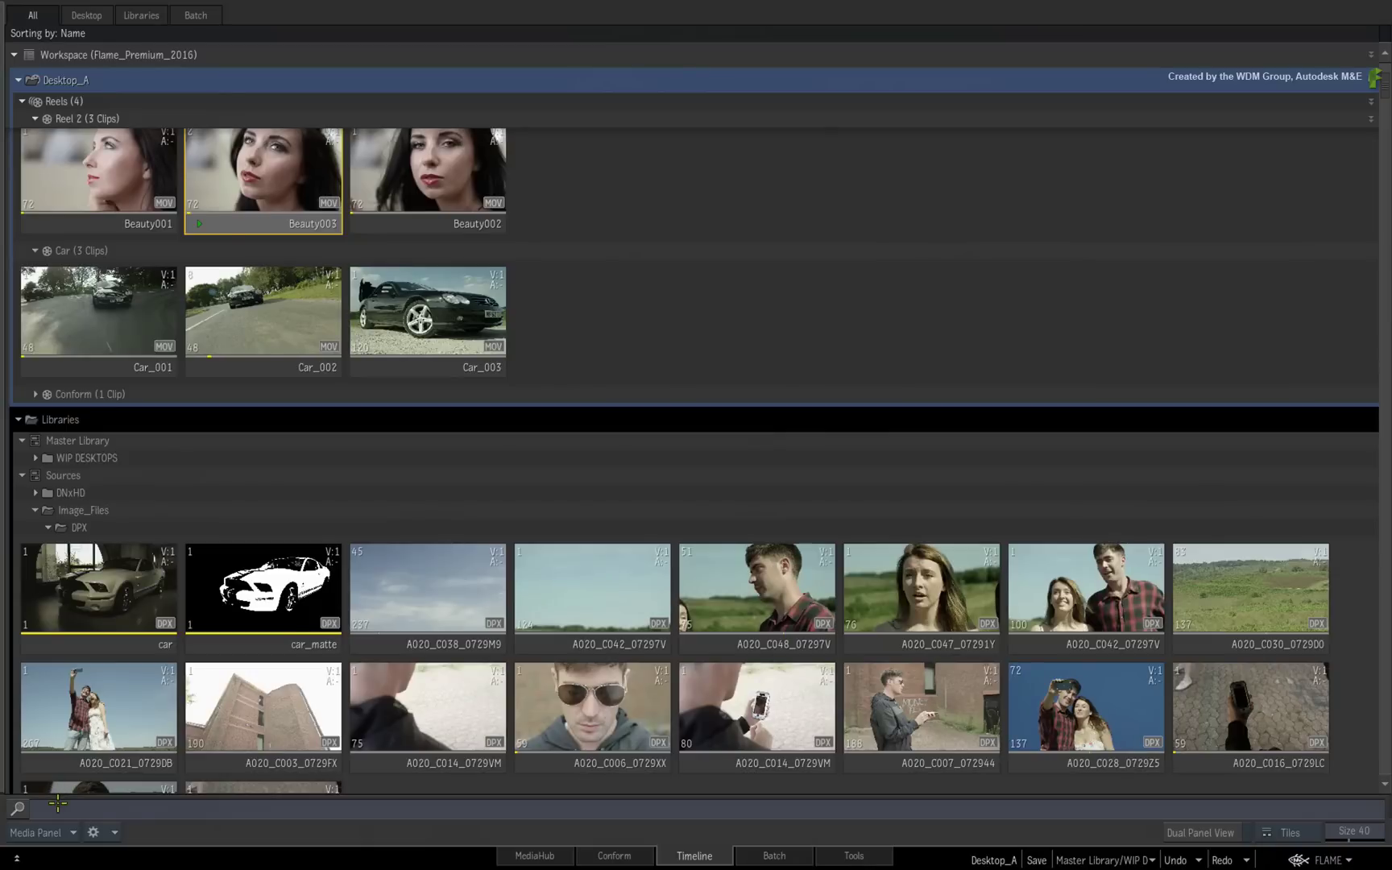
{"action": "left_click", "coordinate": [58, 832]}
{"action": "left_click", "coordinate": [63, 789]}
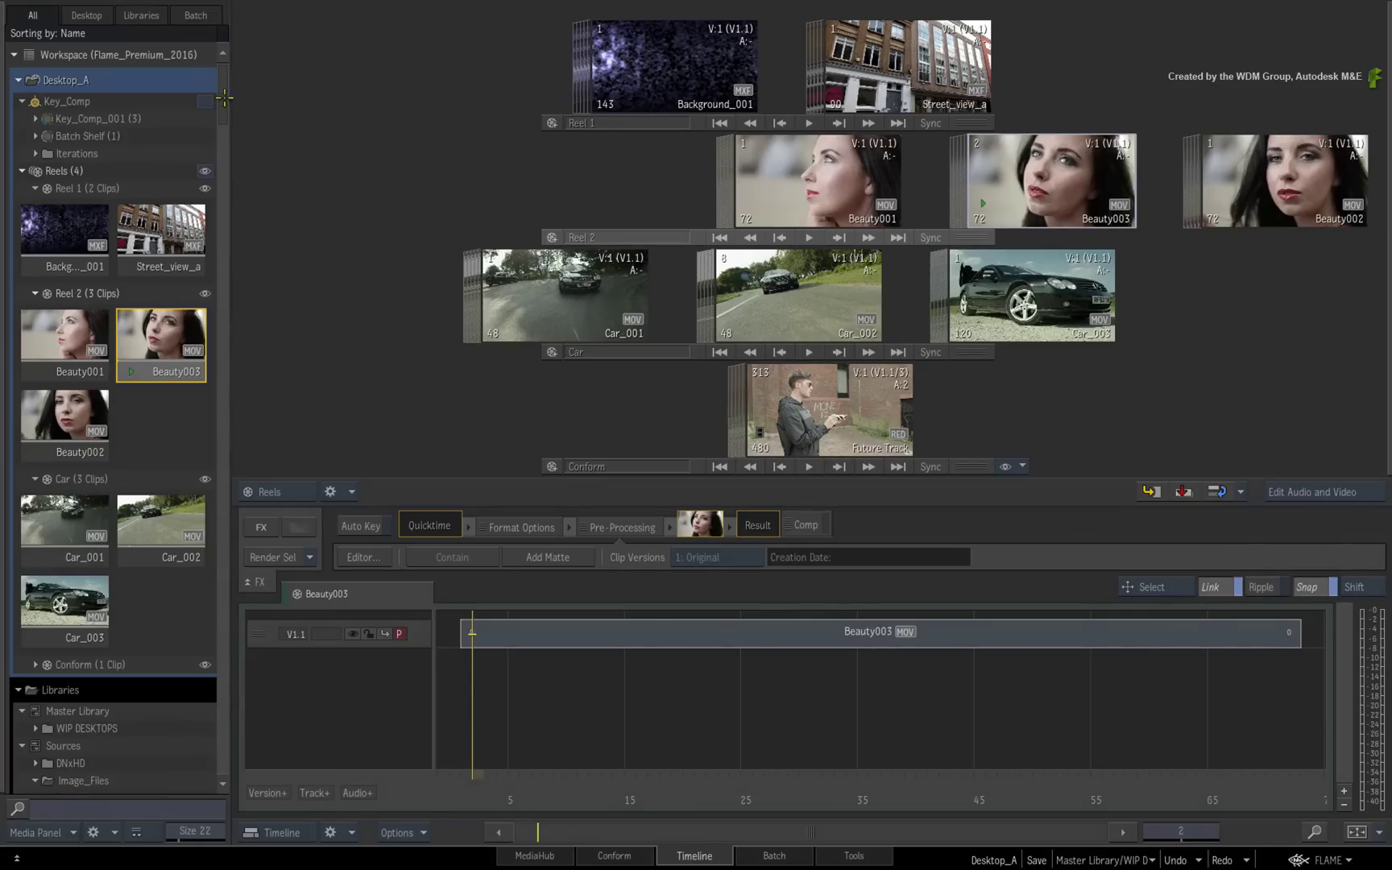
Step: Add the DPX clips A020_C047_07291Y and A020_C048_07297V to the Conform reel
{"action": "left_click_drag", "start_coordinate": [222, 96], "coordinate": [217, 137]}
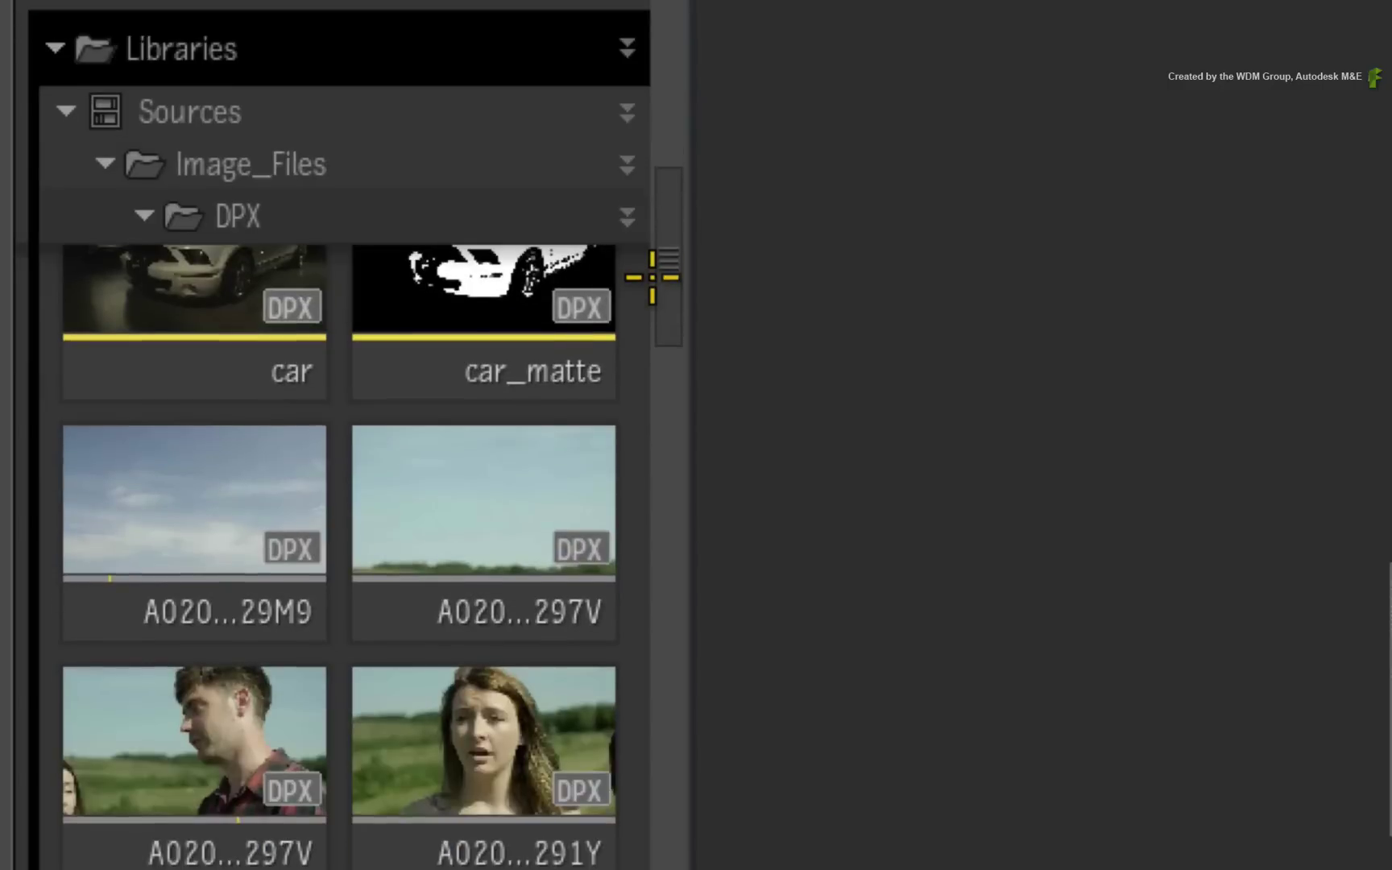
{"action": "left_click_drag", "start_coordinate": [652, 277], "coordinate": [622, 385]}
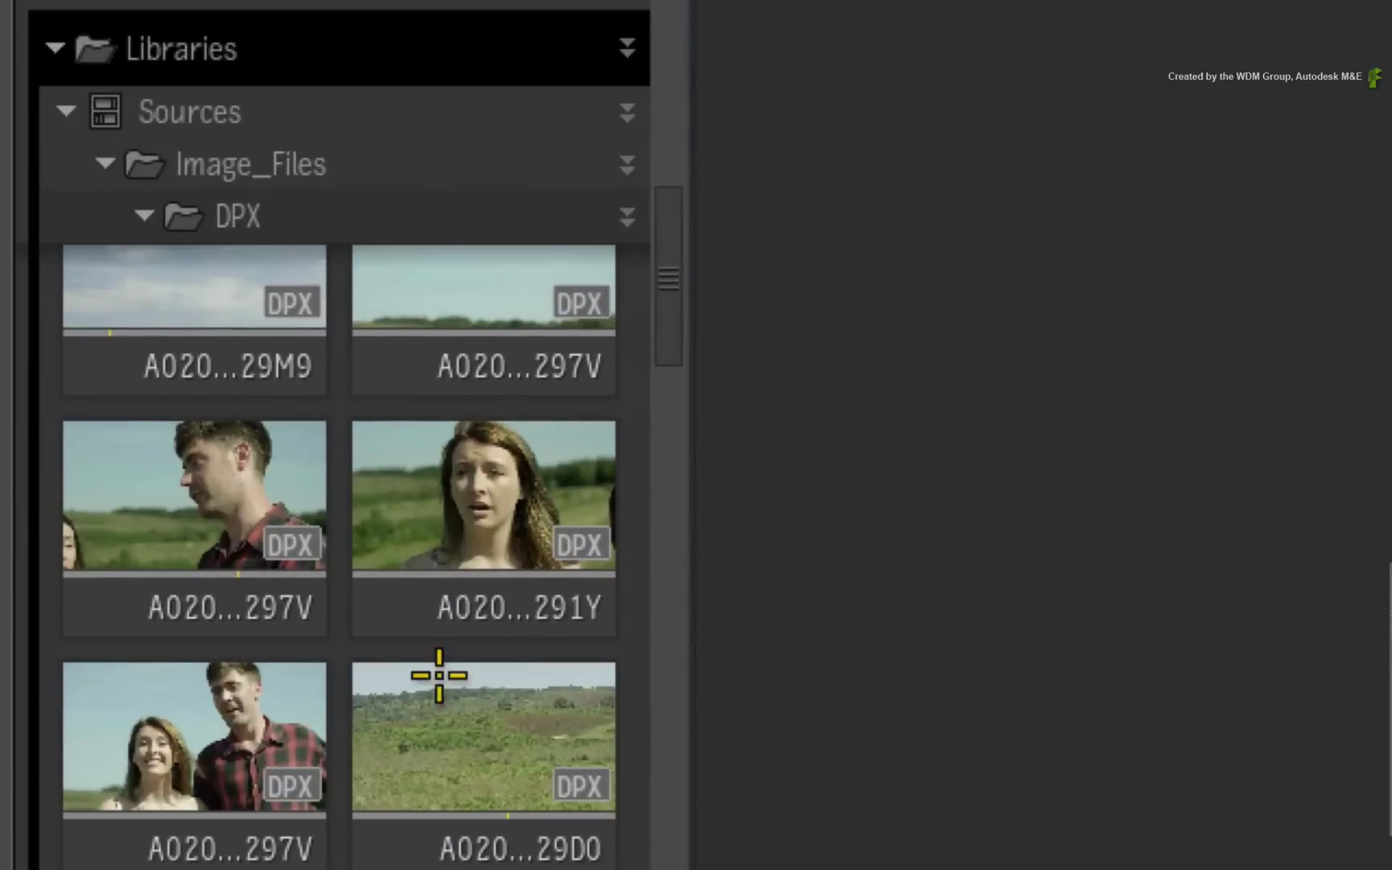
{"action": "left_click", "coordinate": [455, 520]}
{"action": "left_click", "coordinate": [256, 532], "text": "ctrl"}
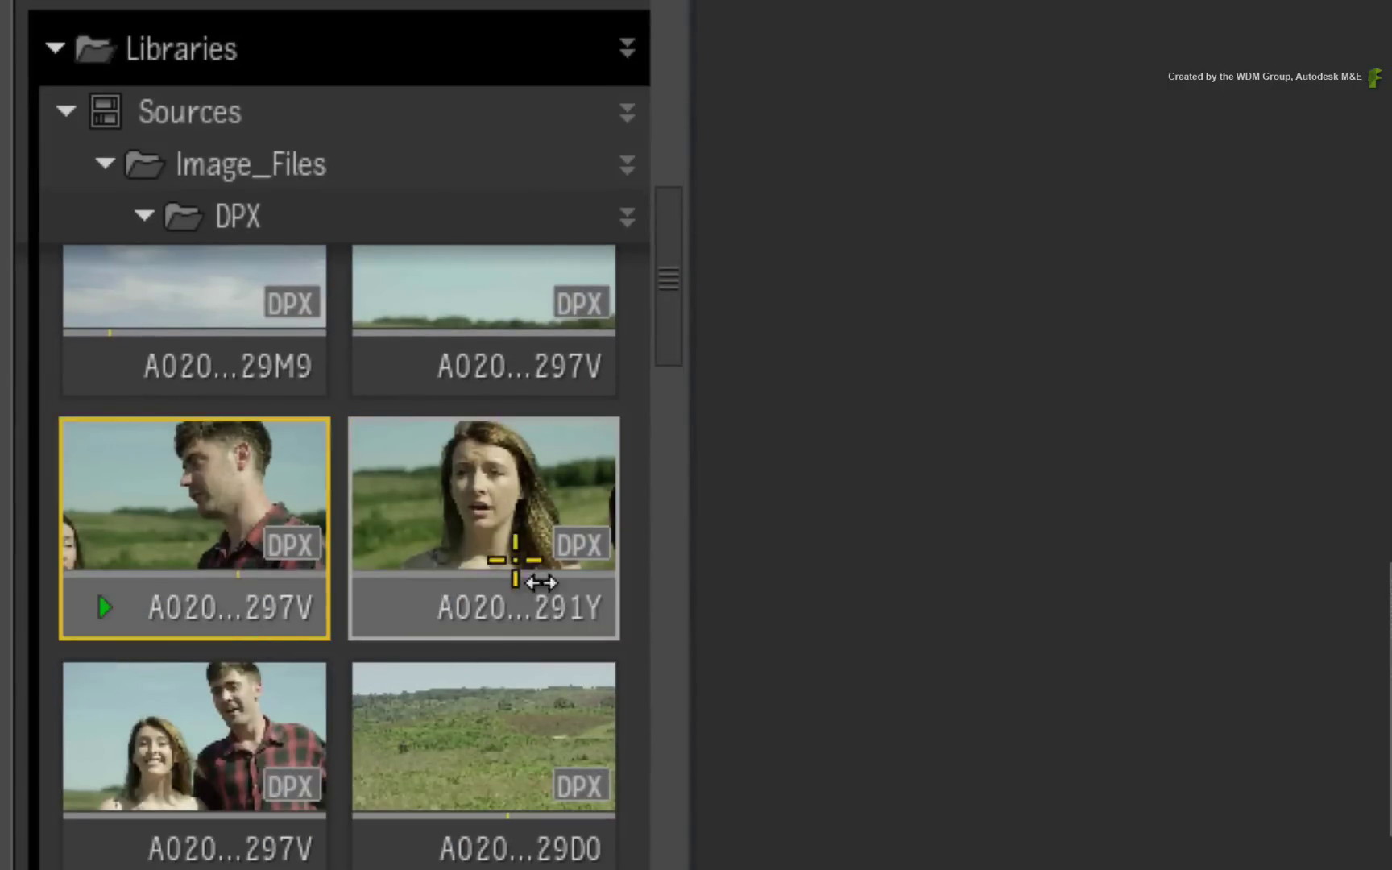
{"action": "left_click_drag", "start_coordinate": [489, 516], "coordinate": [379, 685]}
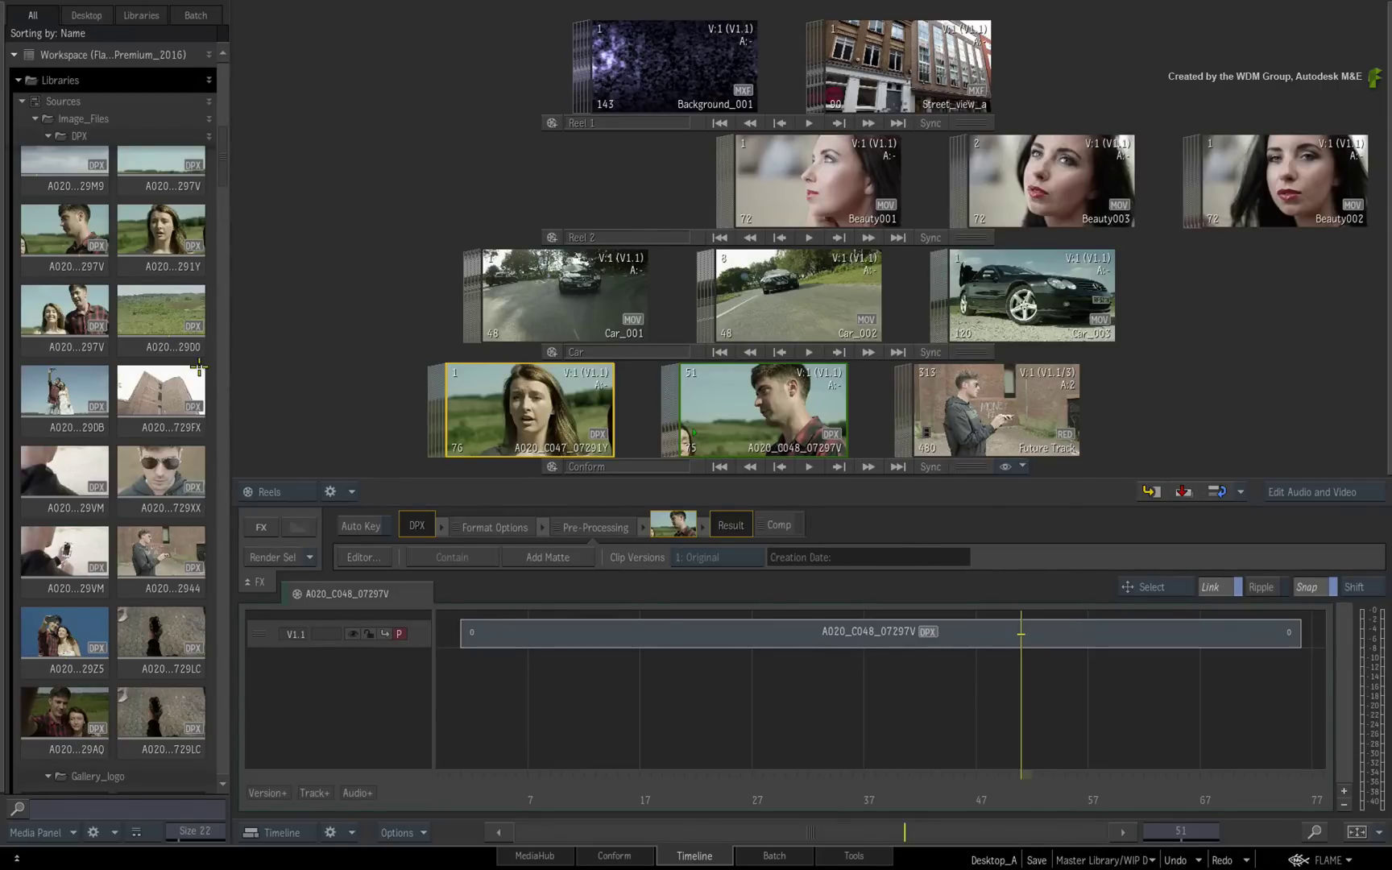
Step: Select Car_001, Beauty001, Beauty003 and Beauty002 in turn in the media panel
{"action": "scroll", "coordinate": [218, 169], "scroll_direction": "up", "scroll_amount": 10}
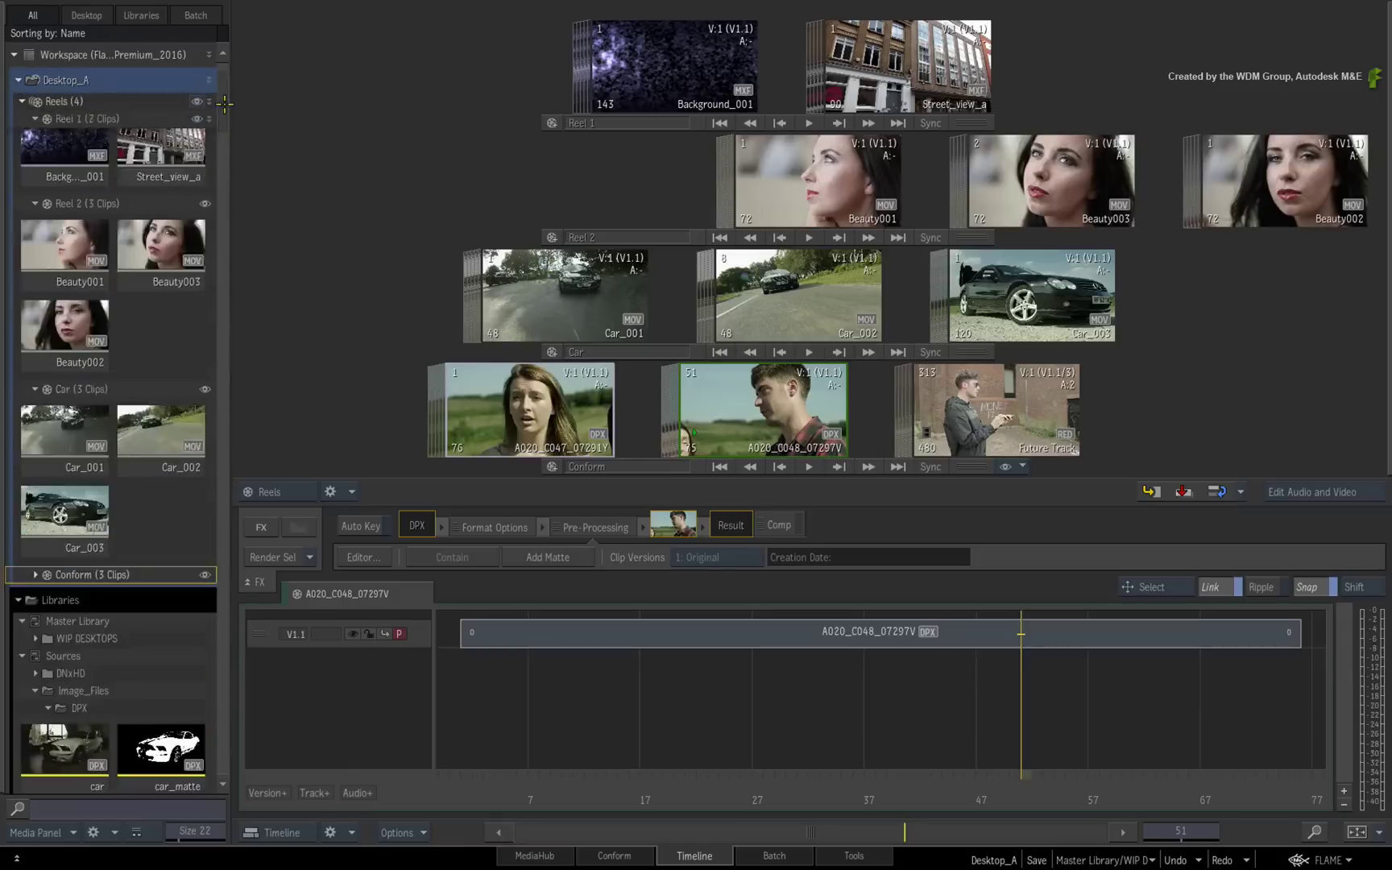
{"action": "left_click", "coordinate": [541, 345]}
{"action": "left_click", "coordinate": [793, 175]}
{"action": "left_click", "coordinate": [1025, 167]}
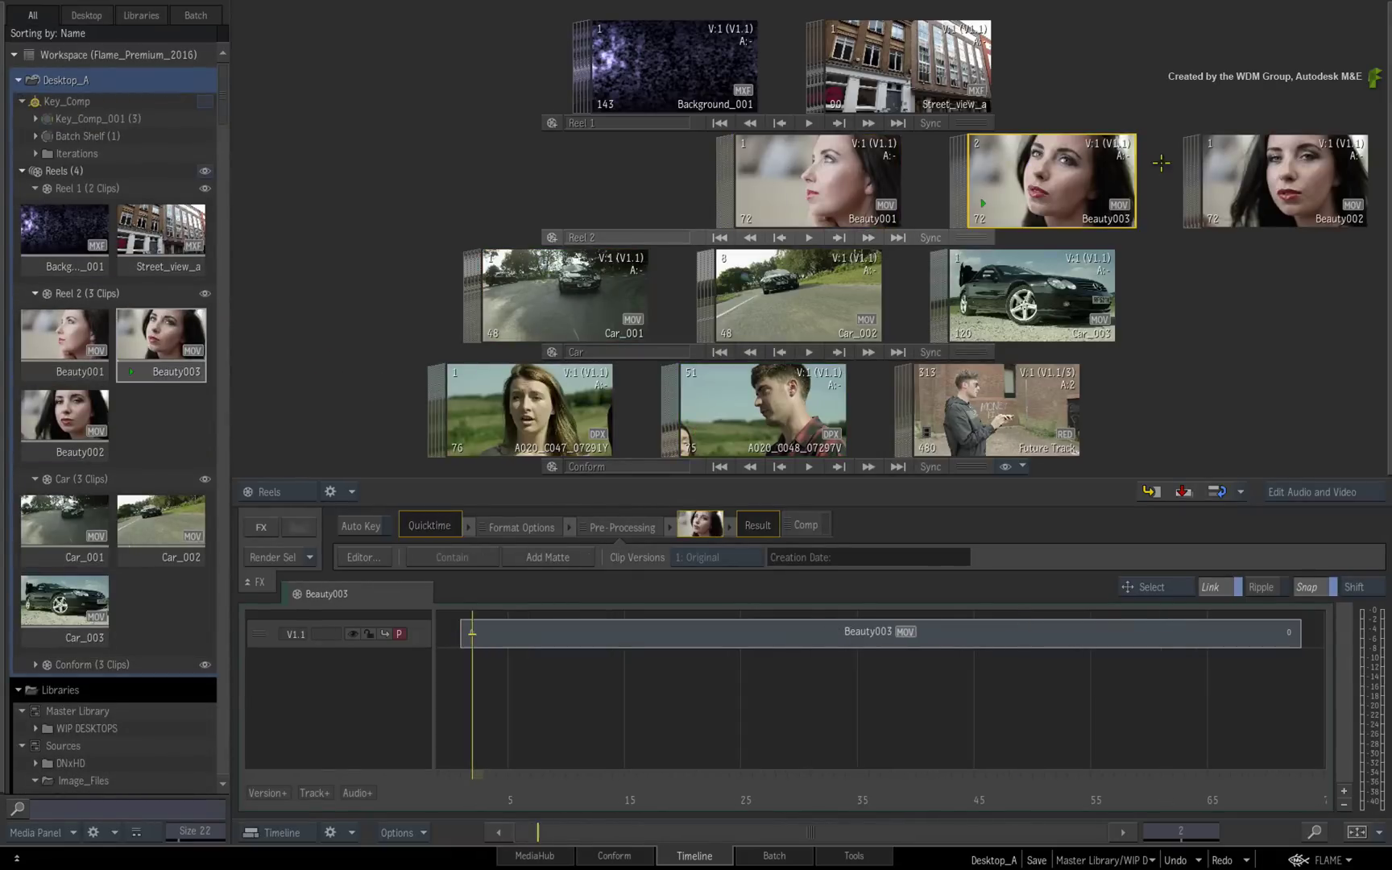
{"action": "left_click", "coordinate": [1228, 161]}
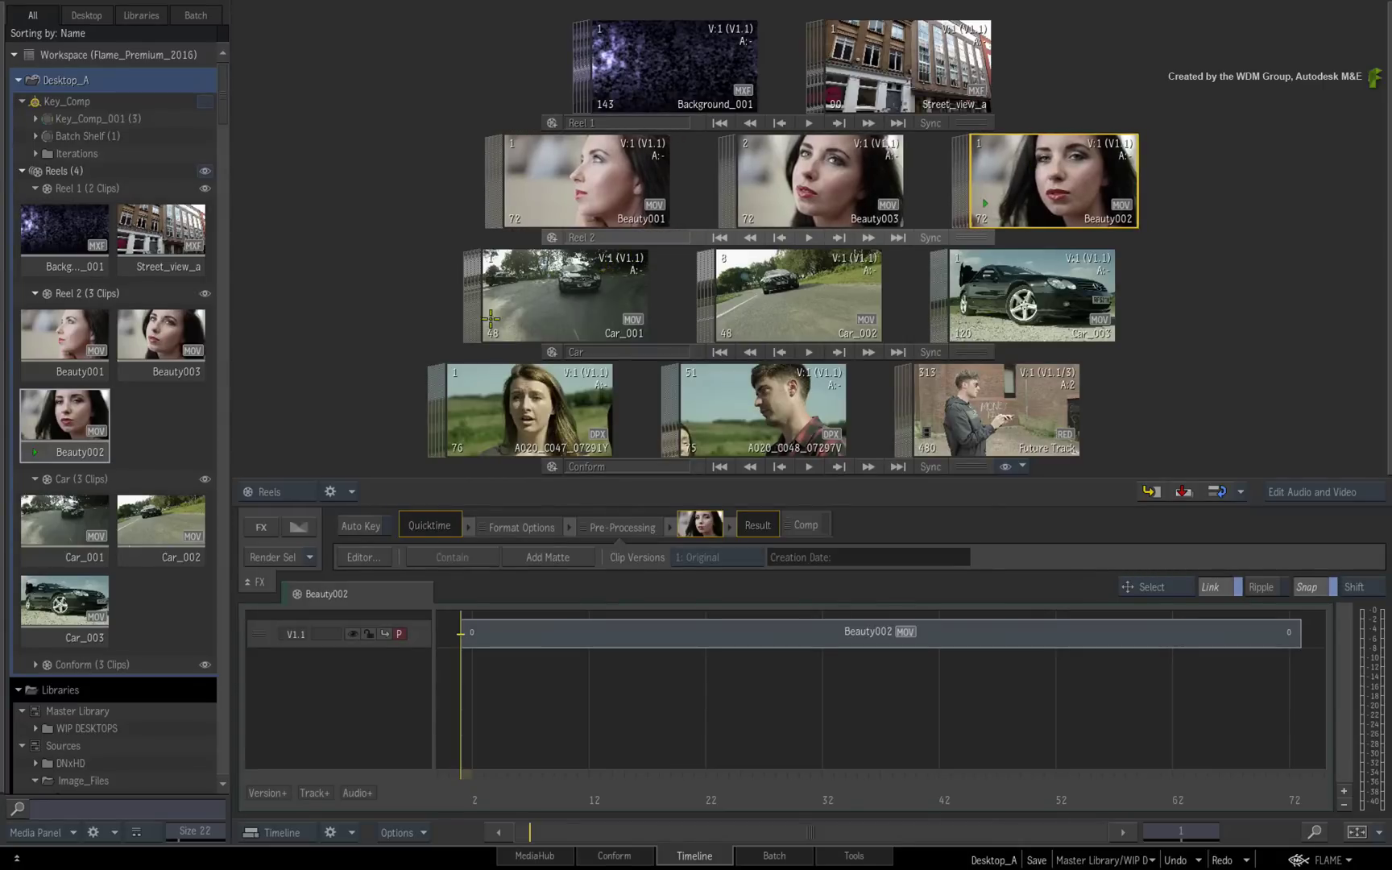
Step: Load Beauty003, Car_002, Car_001 and Car_003 into the timeline one by one, then switch to Batch
{"action": "left_click", "coordinate": [169, 339]}
{"action": "left_click", "coordinate": [153, 506]}
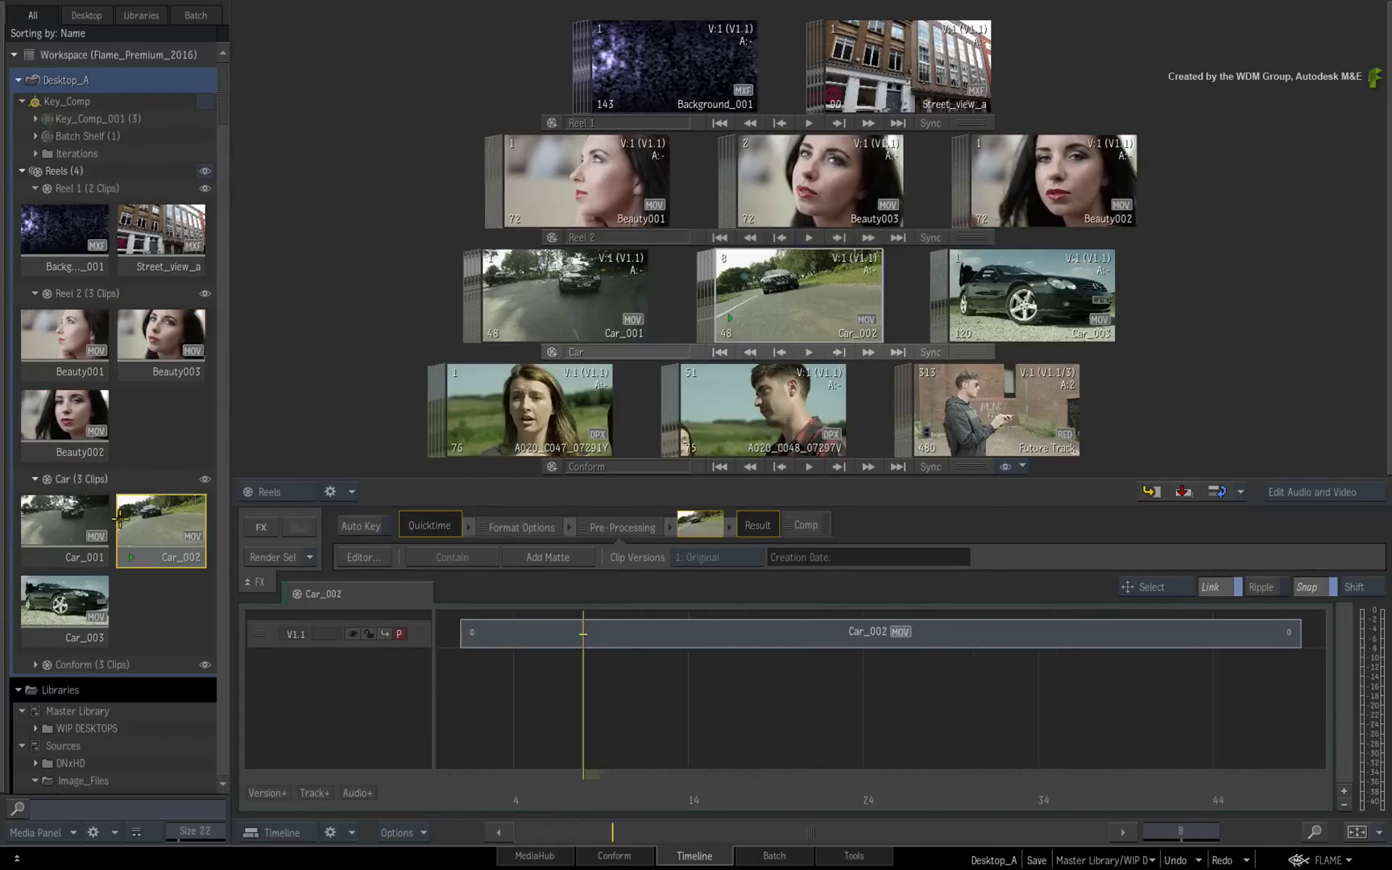
{"action": "left_click", "coordinate": [75, 537]}
{"action": "left_click", "coordinate": [63, 593]}
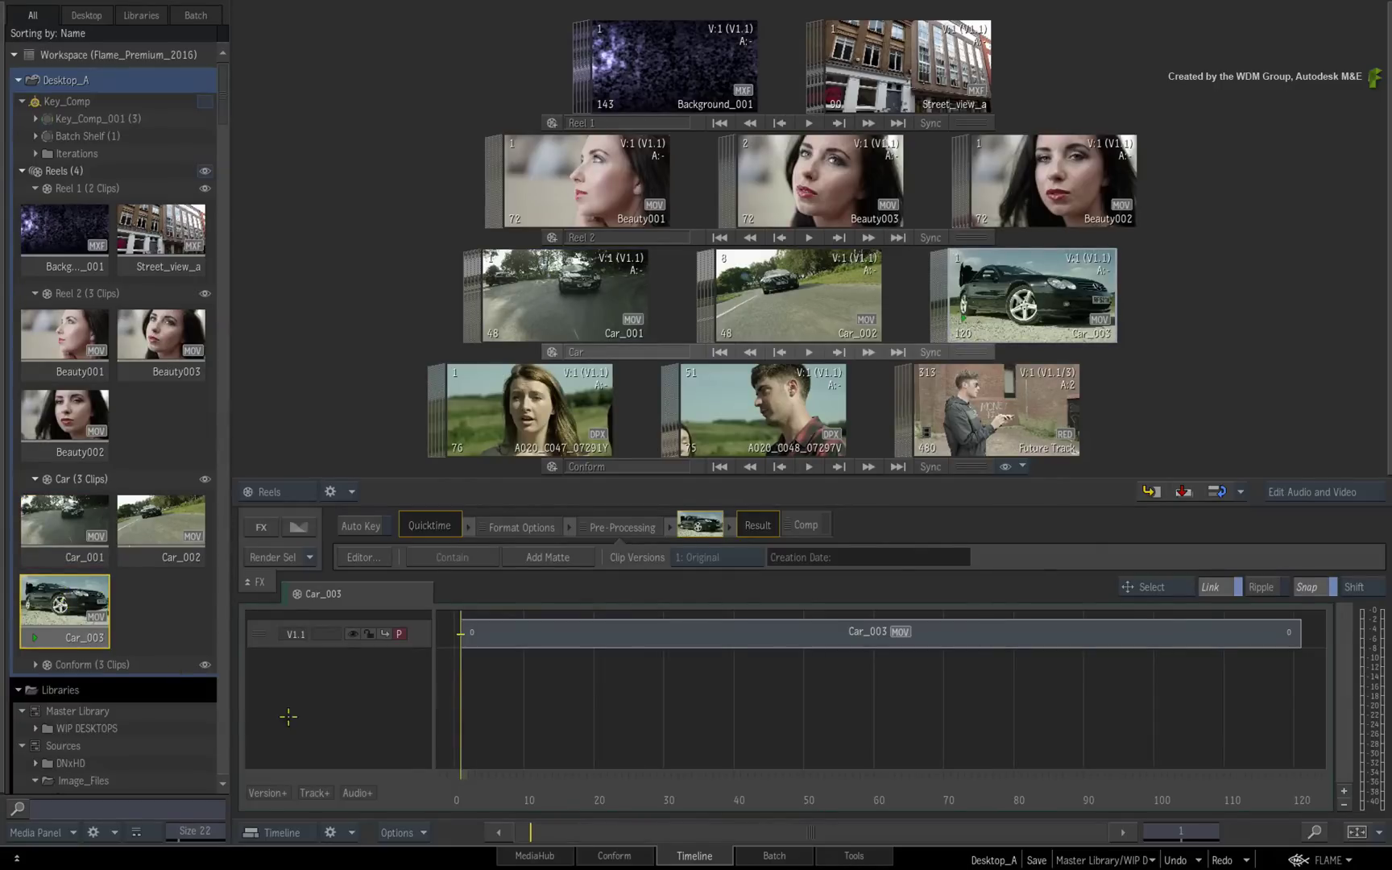
{"action": "left_click", "coordinate": [797, 854]}
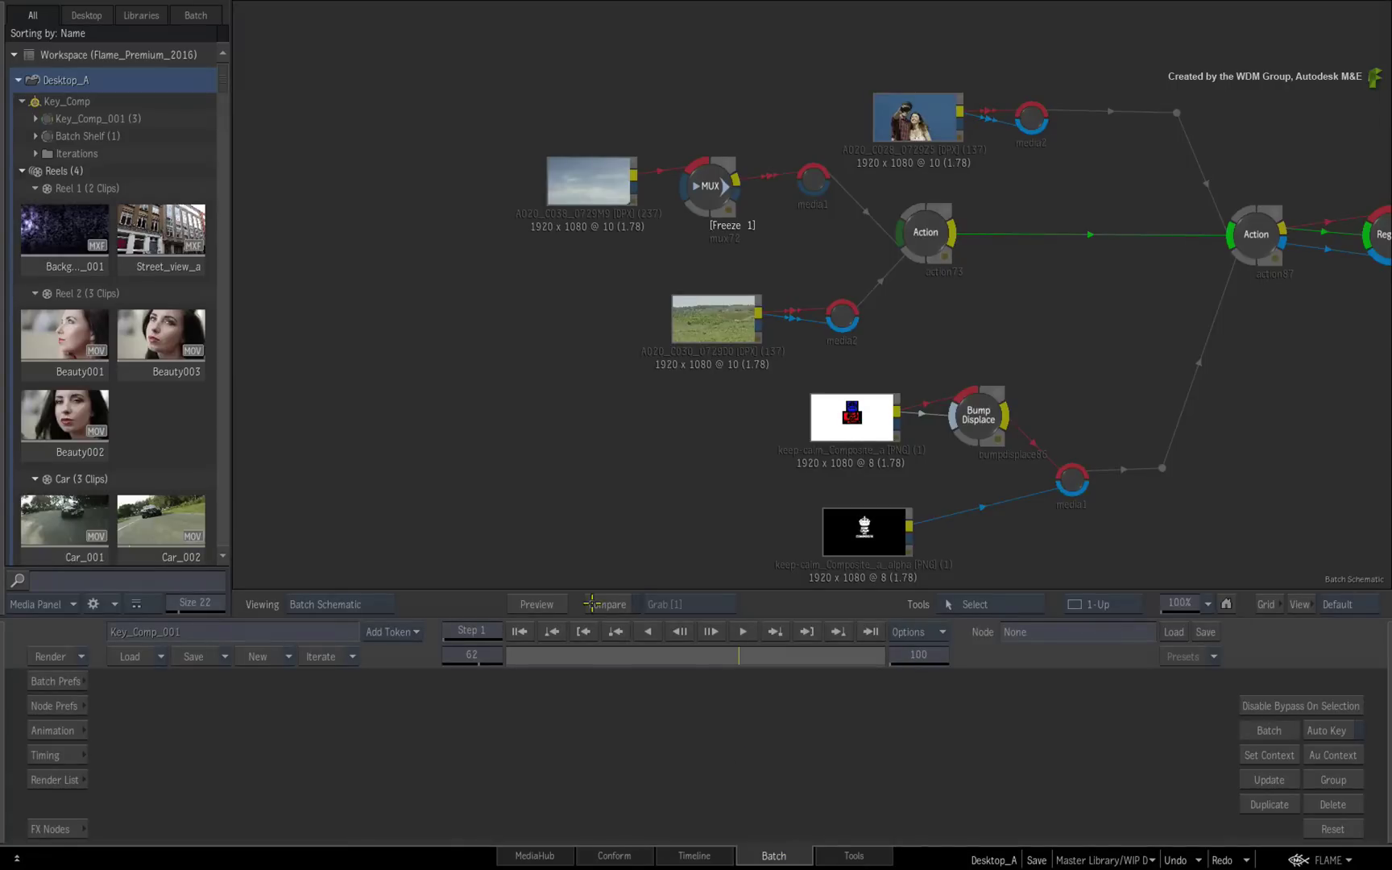
Step: Drag the A020_C006_0729XX DPX clip onto the Batch schematic as a node, then return to Timeline
{"action": "scroll", "coordinate": [121, 322], "scroll_direction": "down", "scroll_amount": 10}
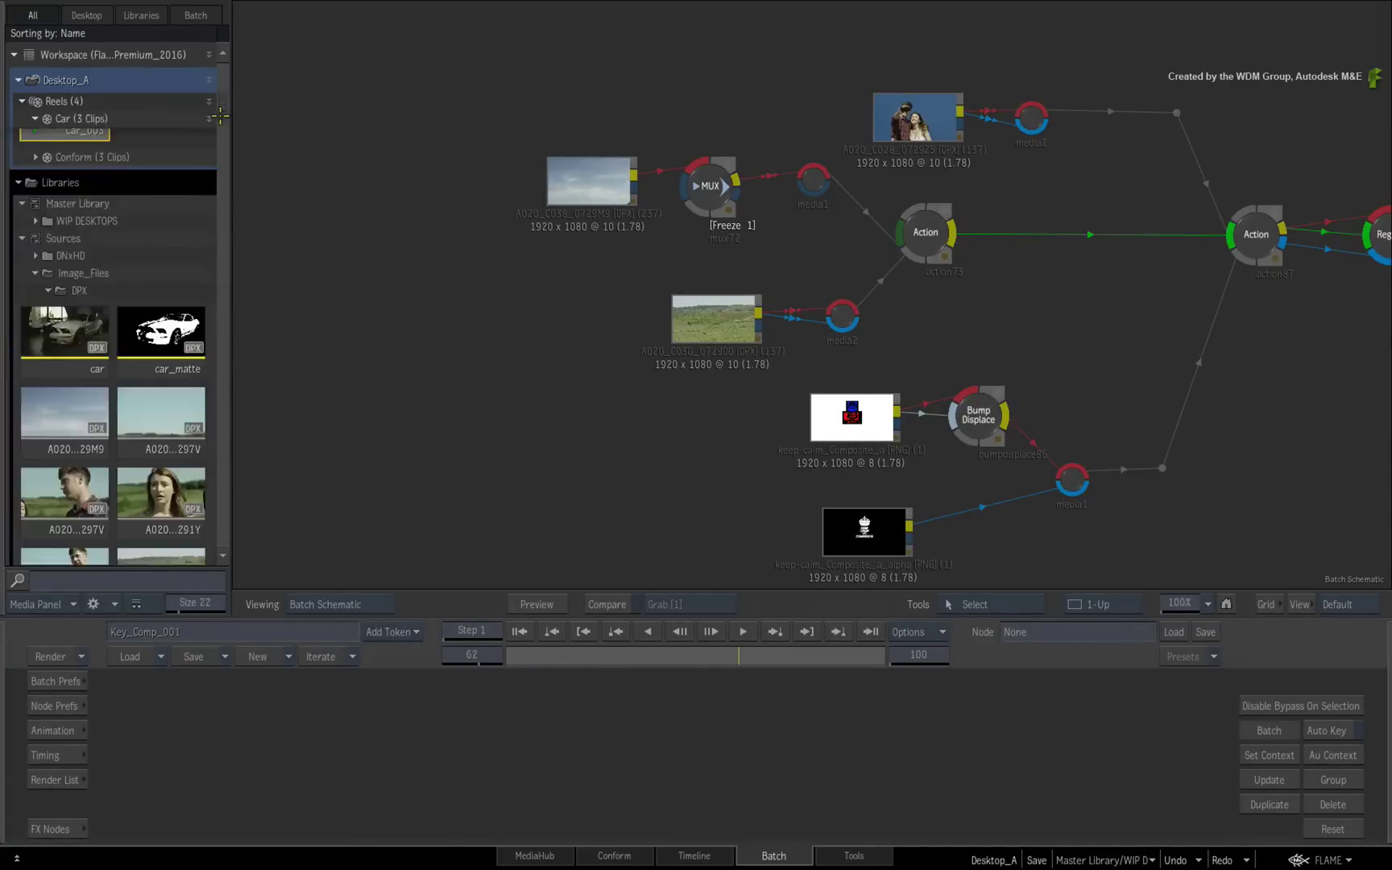
{"action": "key", "text": "Home"}
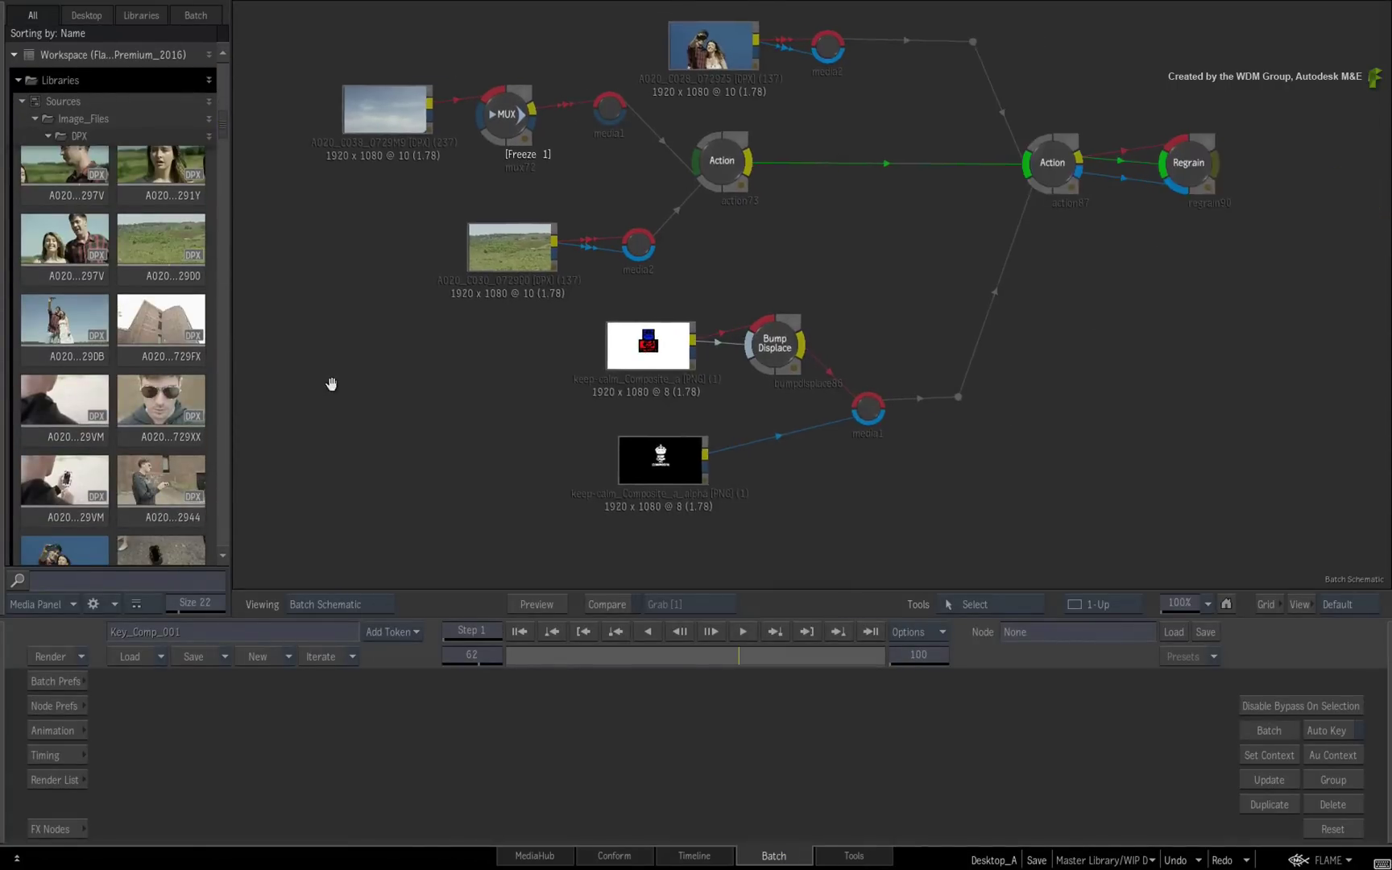
{"action": "scroll", "coordinate": [221, 117], "scroll_direction": "down", "scroll_amount": 4}
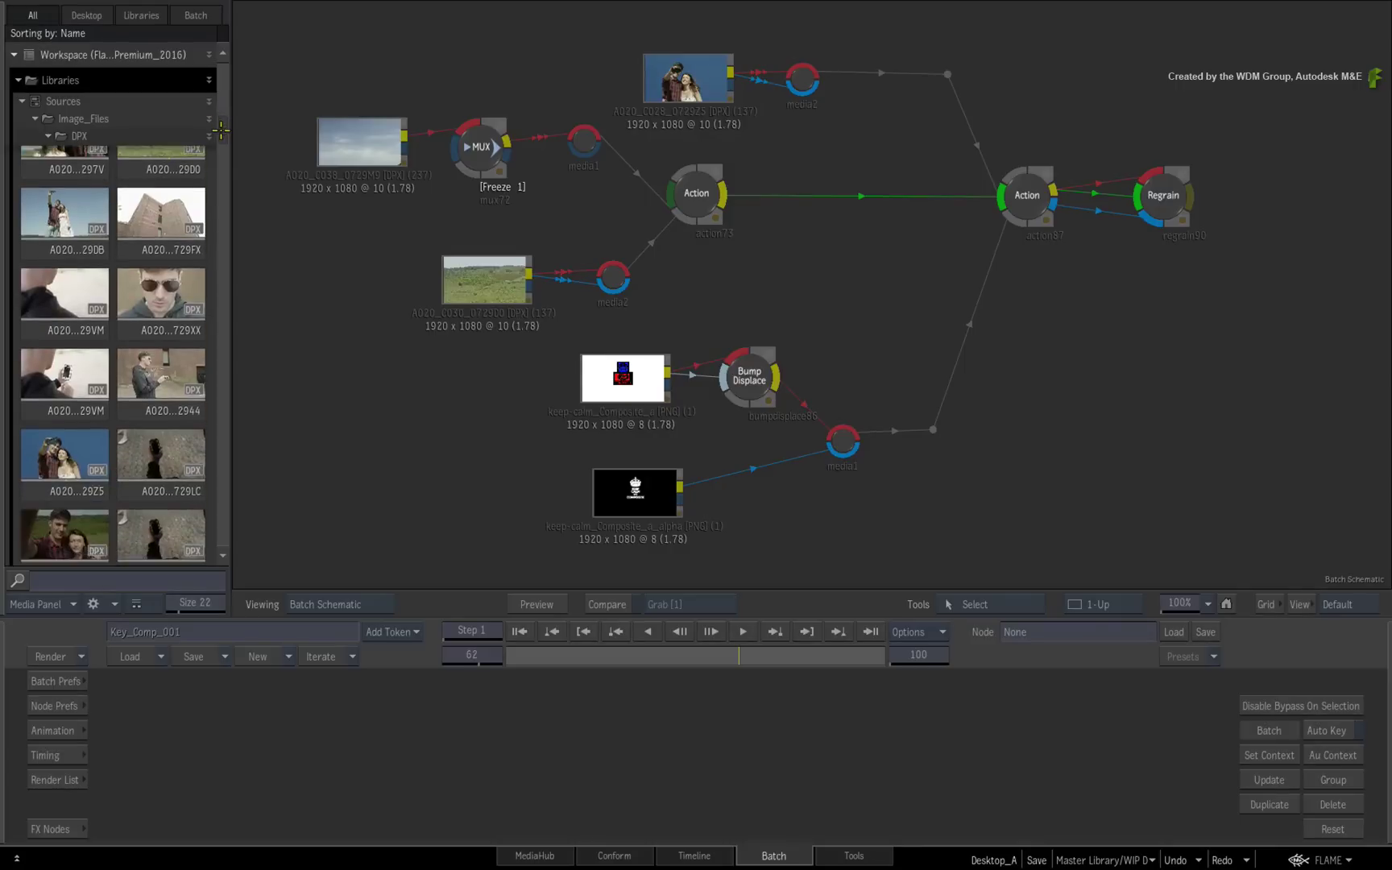
{"action": "left_click", "coordinate": [146, 278]}
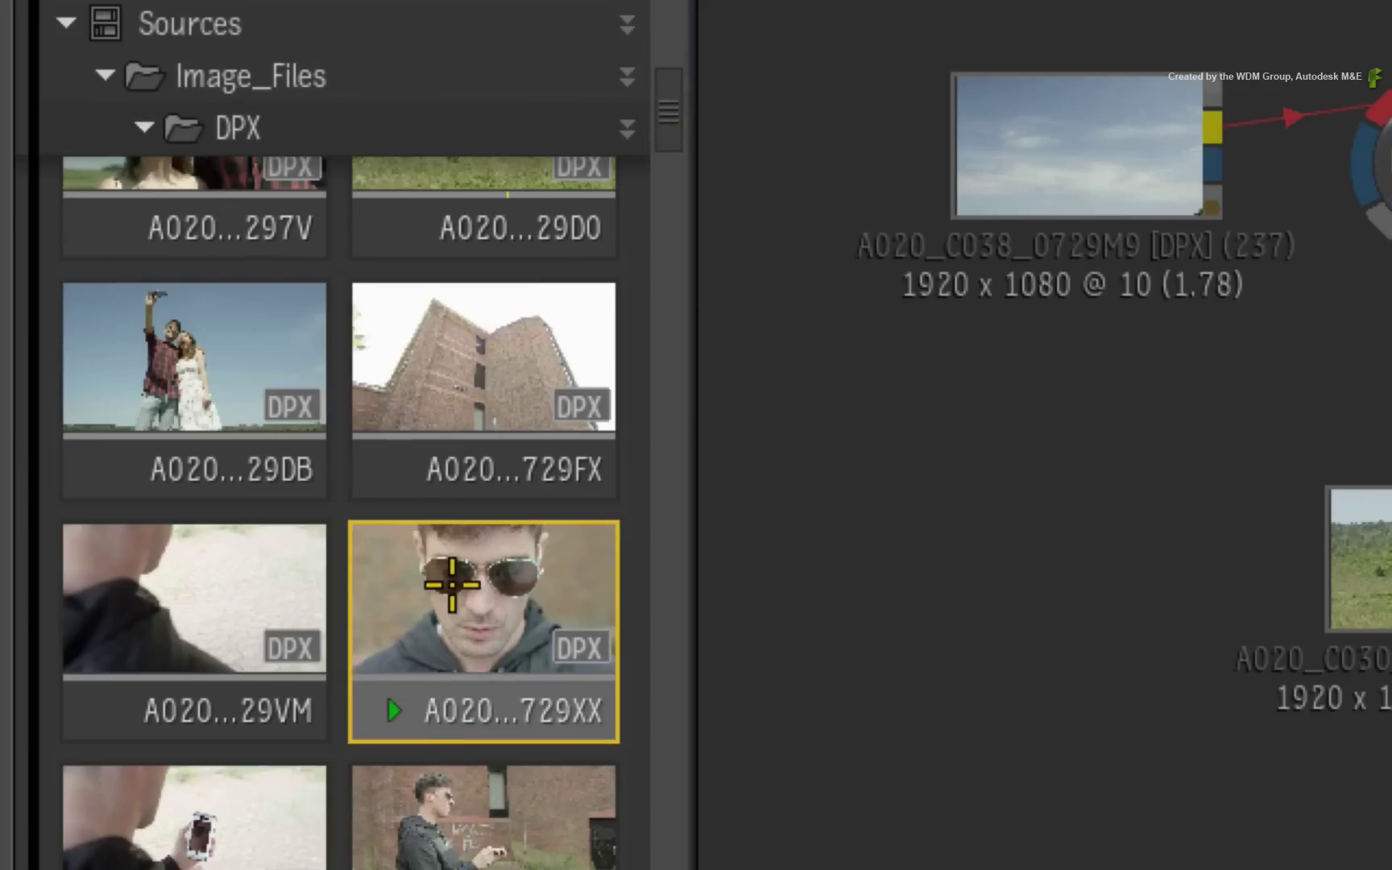
{"action": "left_click_drag", "start_coordinate": [452, 585], "coordinate": [1126, 869]}
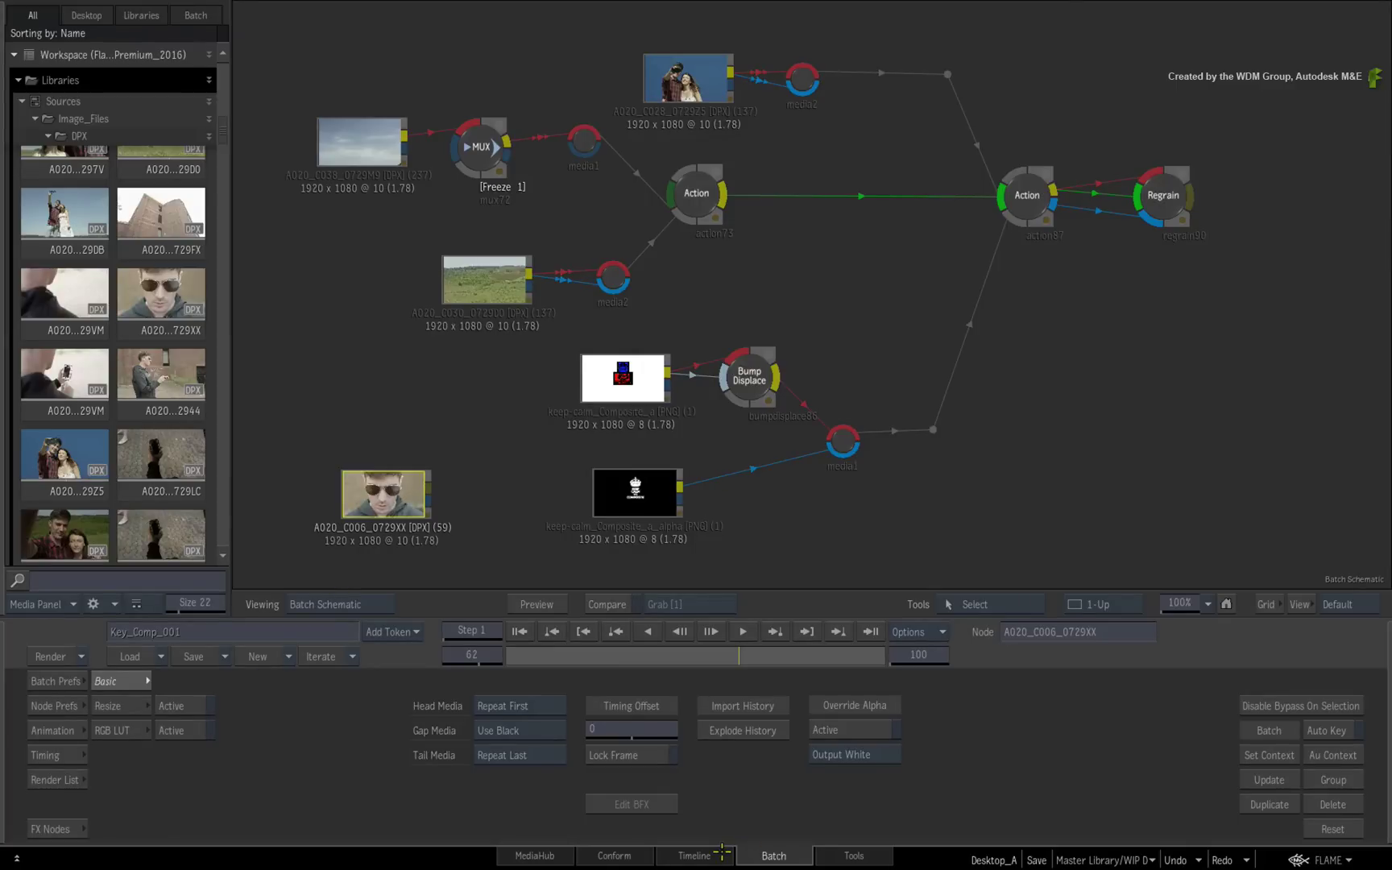
{"action": "left_click", "coordinate": [723, 853]}
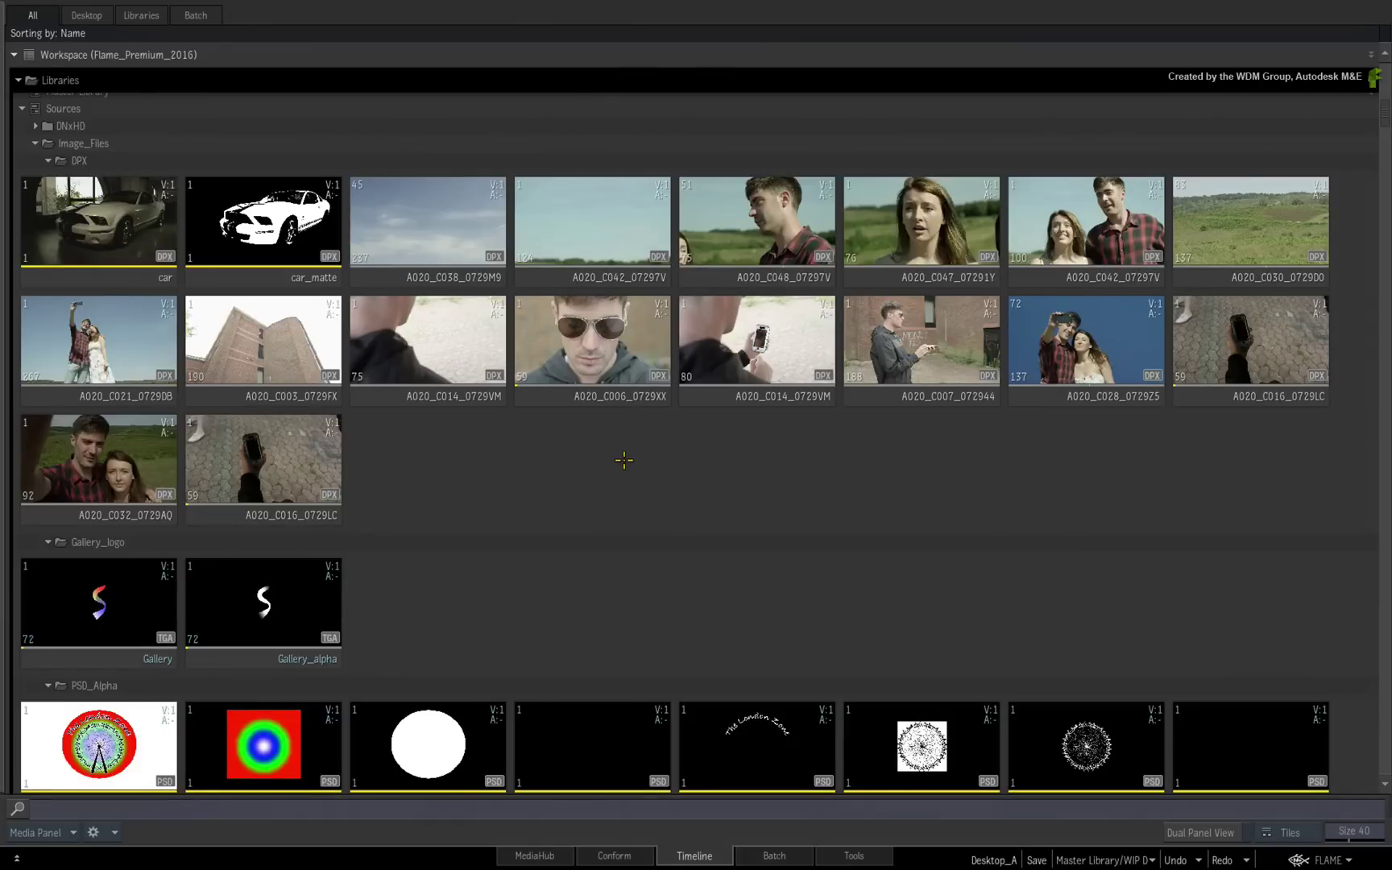
Step: Scroll the Sources library past DPX, Gallery_logo, PSD_Alpha, Png, jpg, svg and tif to the Mov clips
{"action": "left_click_drag", "start_coordinate": [1384, 115], "coordinate": [1384, 56]}
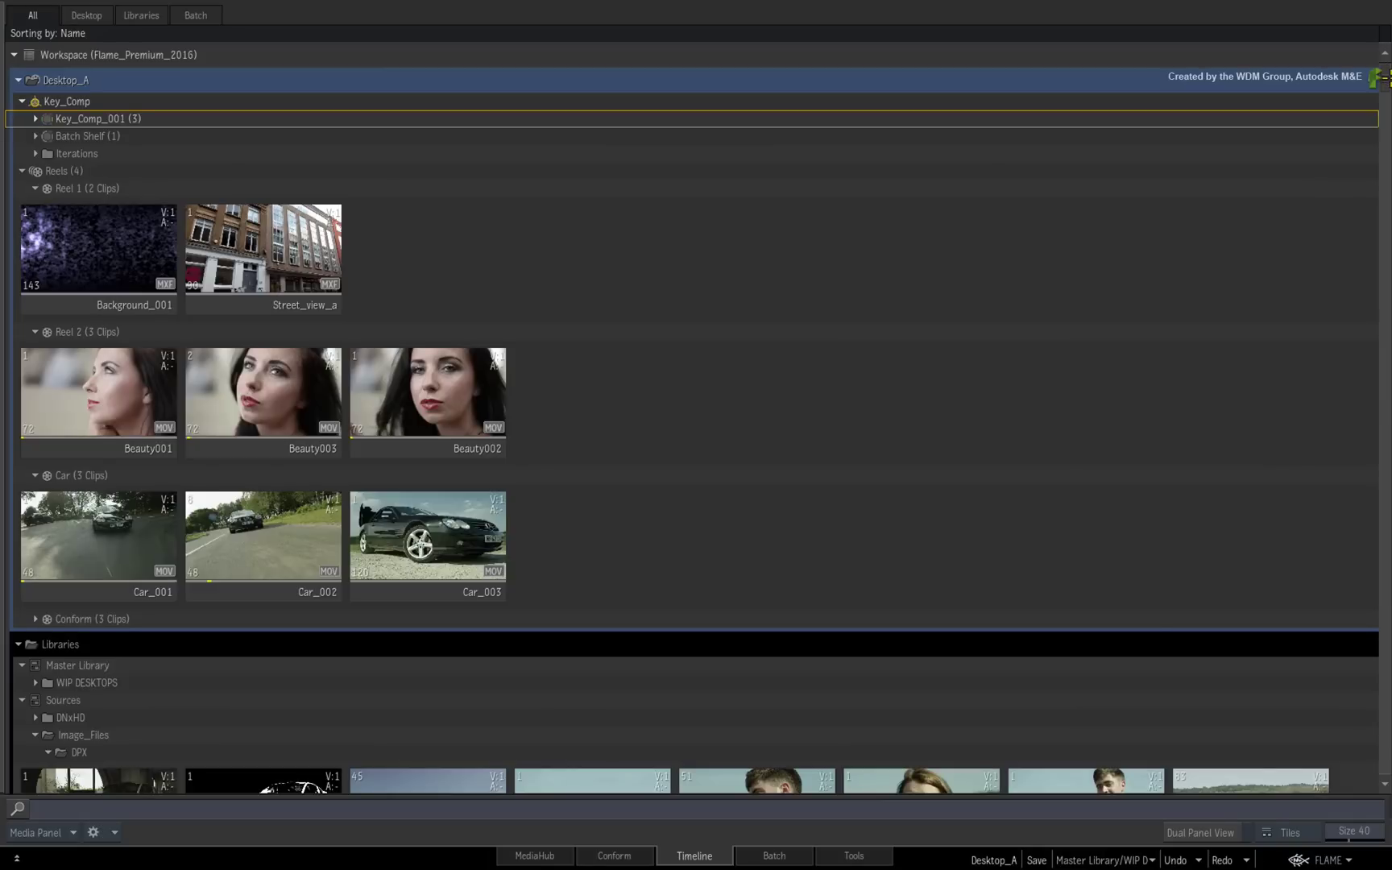
{"action": "scroll", "coordinate": [701, 596], "scroll_direction": "down", "scroll_amount": 10}
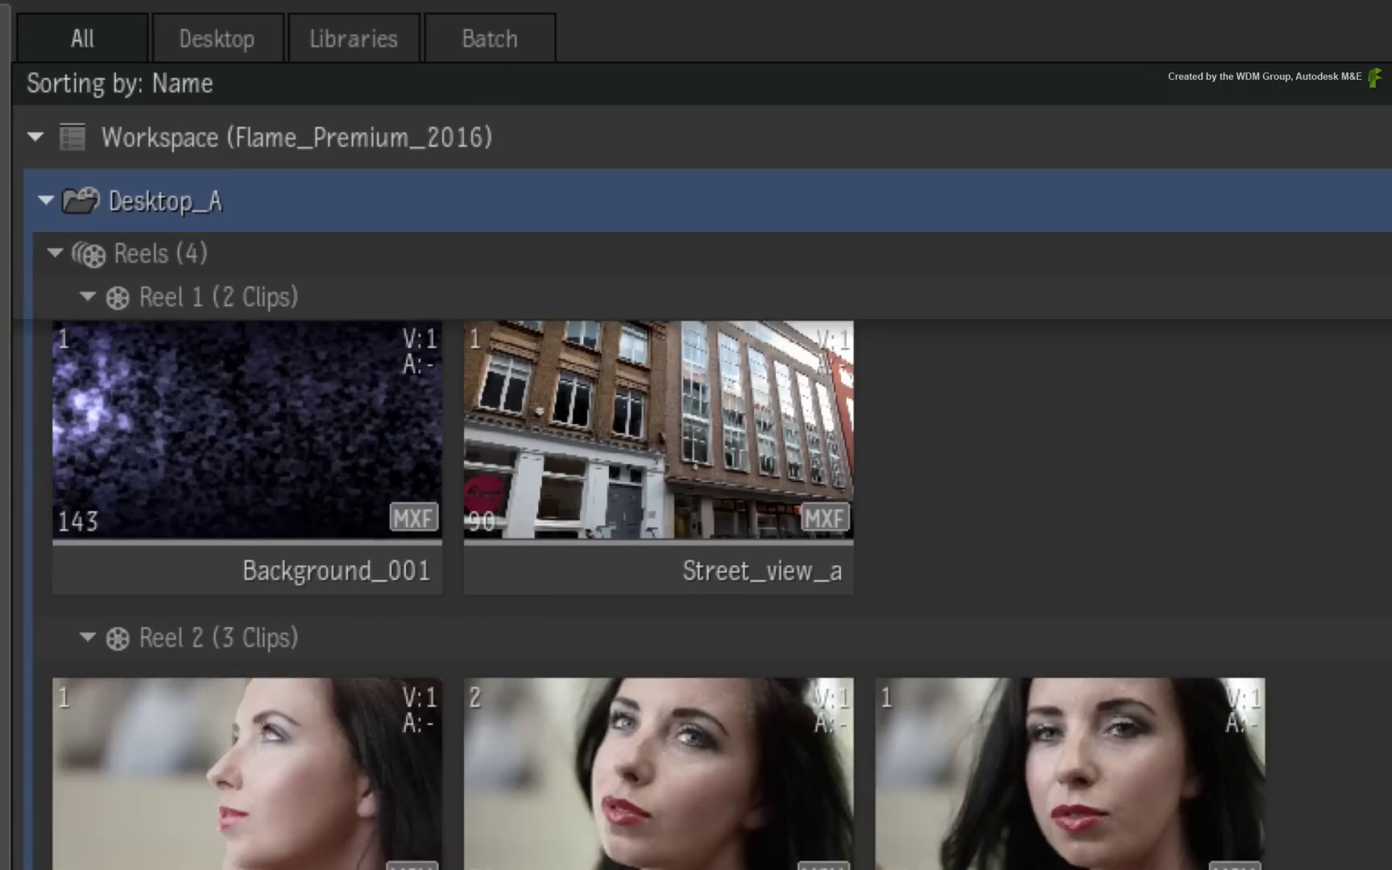
{"action": "scroll", "coordinate": [701, 596], "scroll_direction": "down", "scroll_amount": 8}
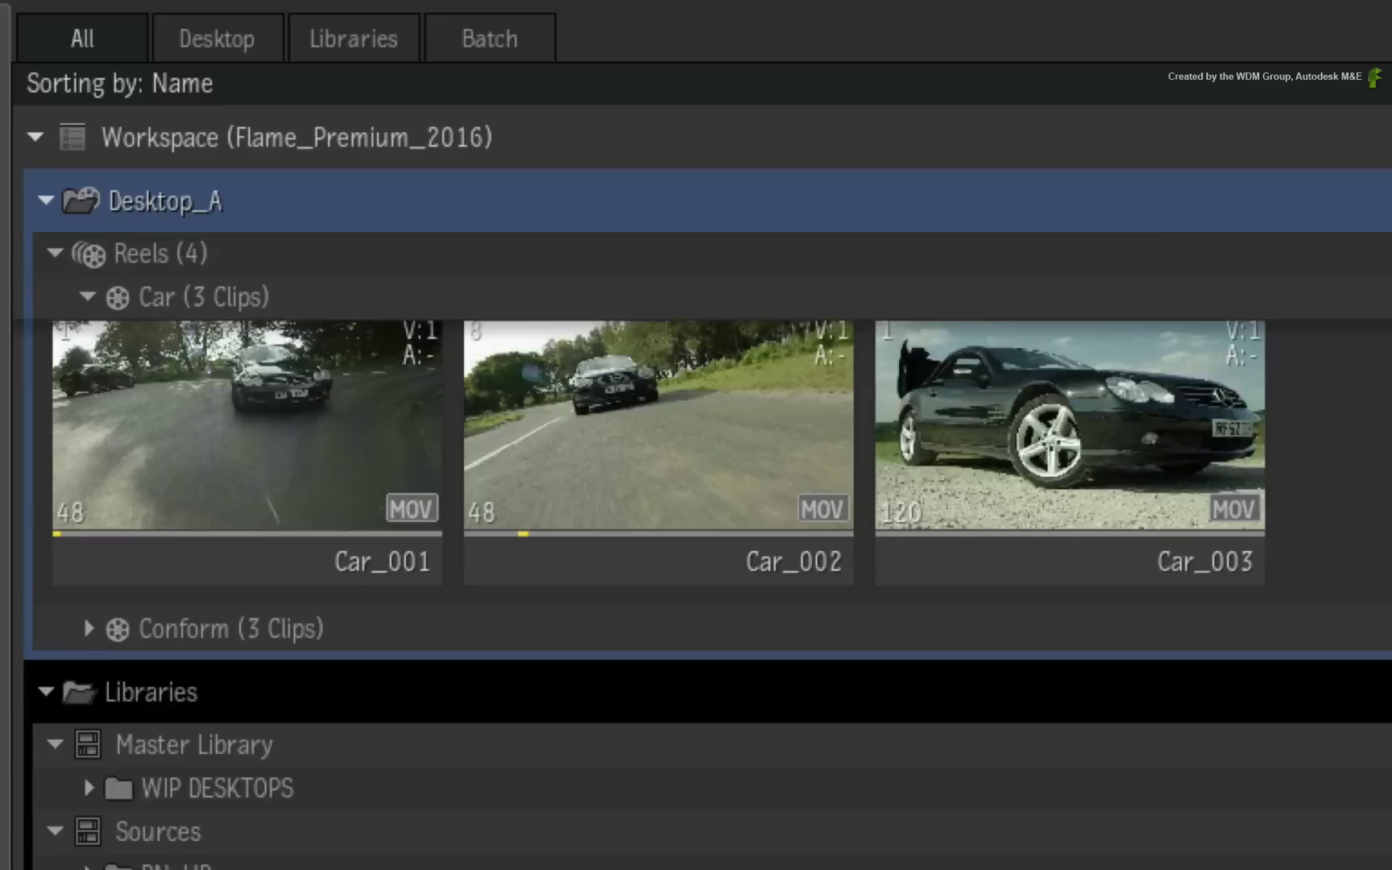
{"action": "scroll", "coordinate": [701, 597], "scroll_direction": "down", "scroll_amount": 6}
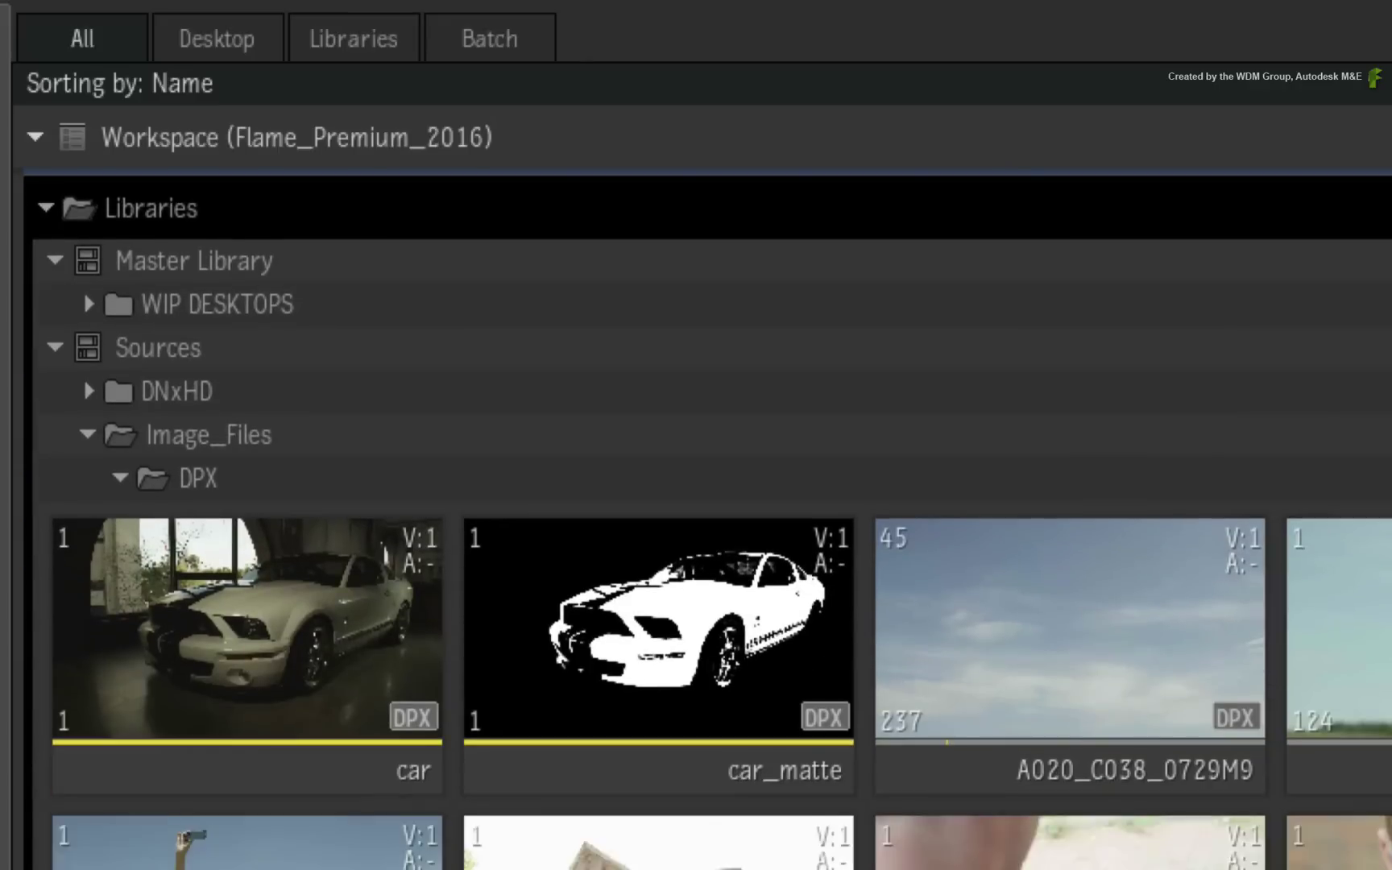
{"action": "scroll", "coordinate": [701, 596], "scroll_direction": "down", "scroll_amount": 2}
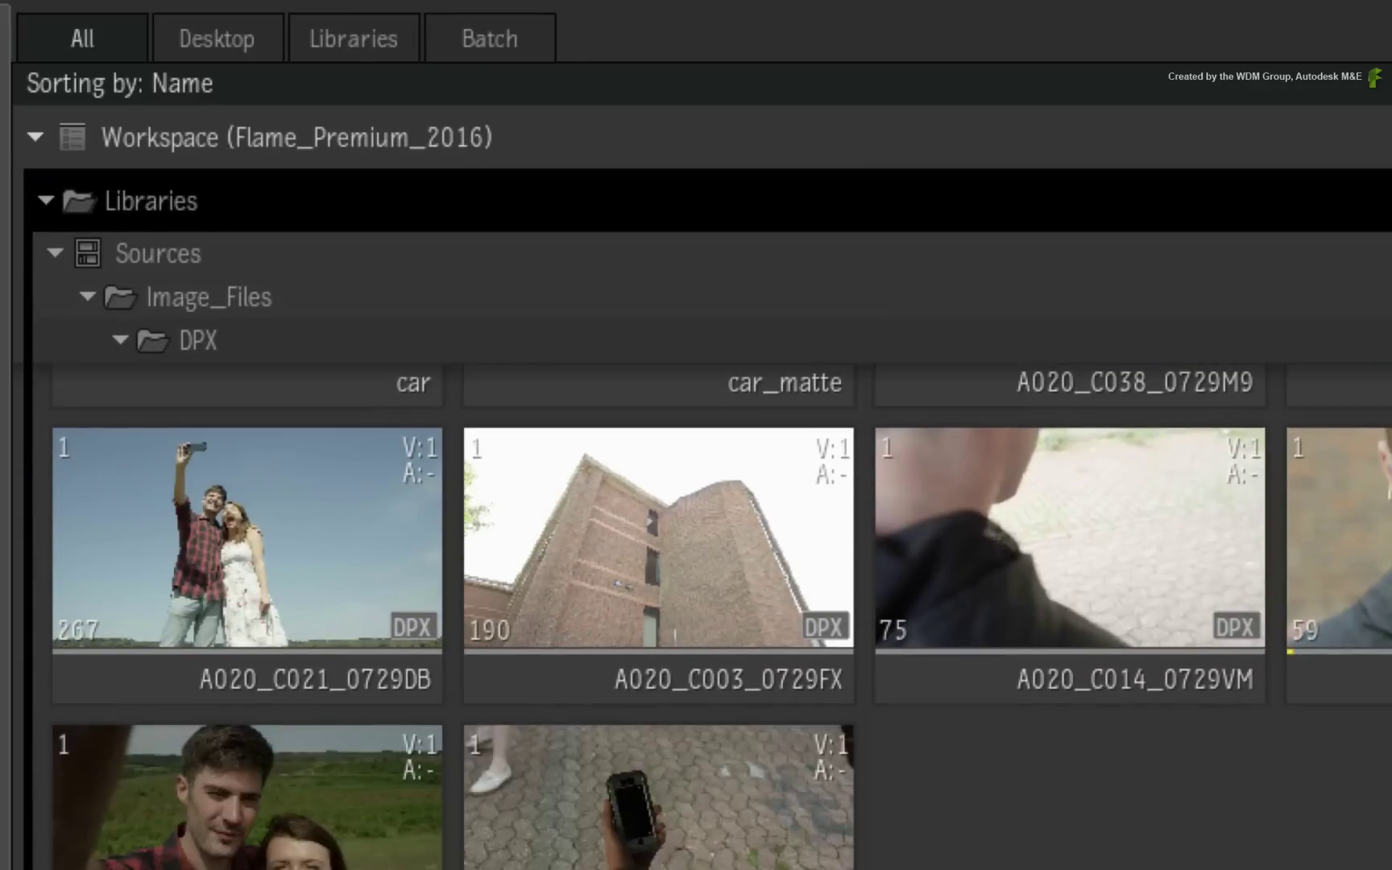
{"action": "scroll", "coordinate": [701, 596], "scroll_direction": "up", "scroll_amount": 2}
{"action": "scroll", "coordinate": [701, 596], "scroll_direction": "down", "scroll_amount": 5}
{"action": "scroll", "coordinate": [701, 597], "scroll_direction": "down", "scroll_amount": 6}
{"action": "scroll", "coordinate": [701, 597], "scroll_direction": "down", "scroll_amount": 6}
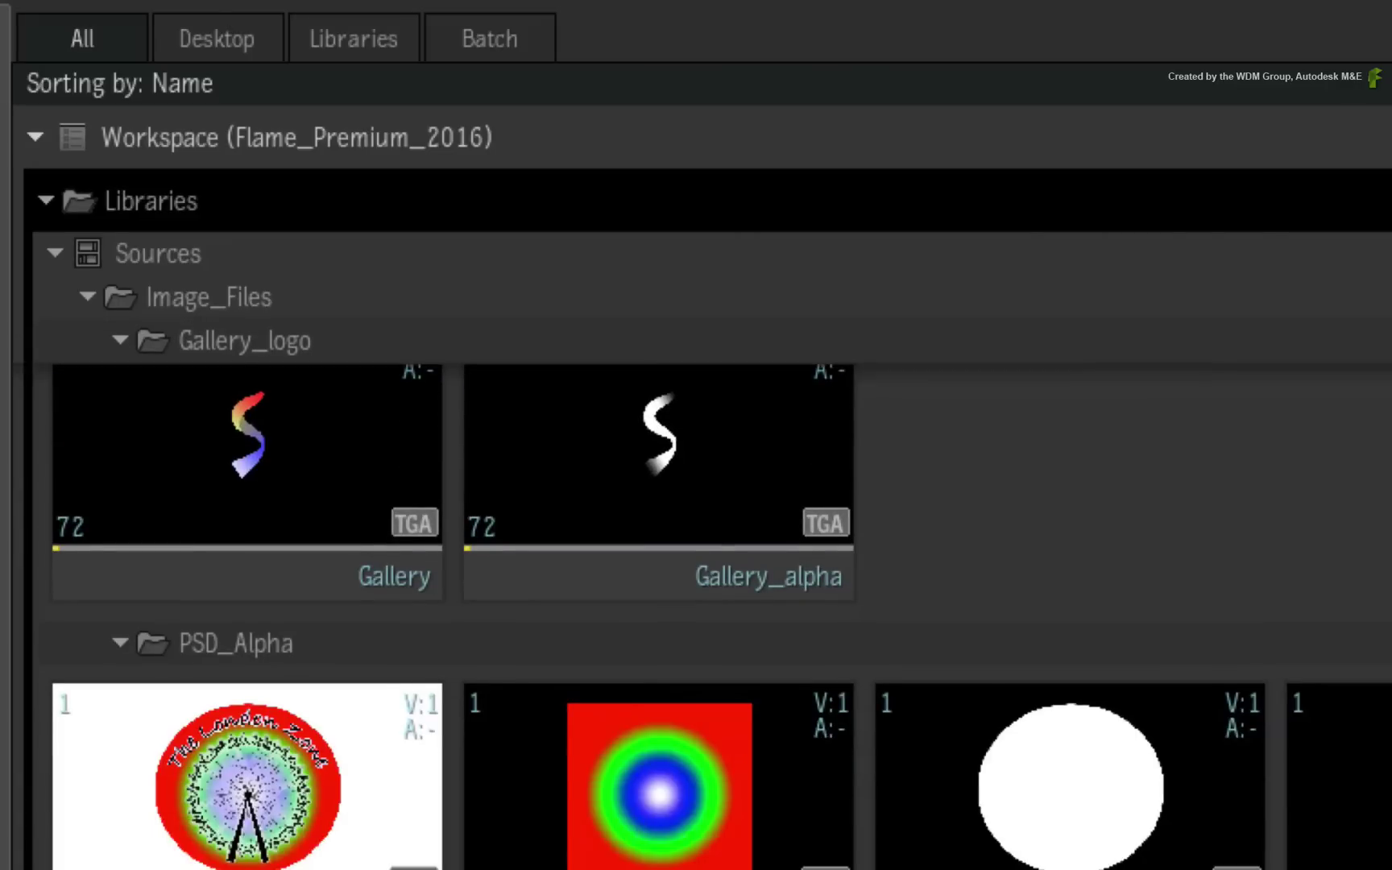
{"action": "scroll", "coordinate": [701, 596], "scroll_direction": "down", "scroll_amount": 6}
{"action": "scroll", "coordinate": [701, 596], "scroll_direction": "down", "scroll_amount": 4}
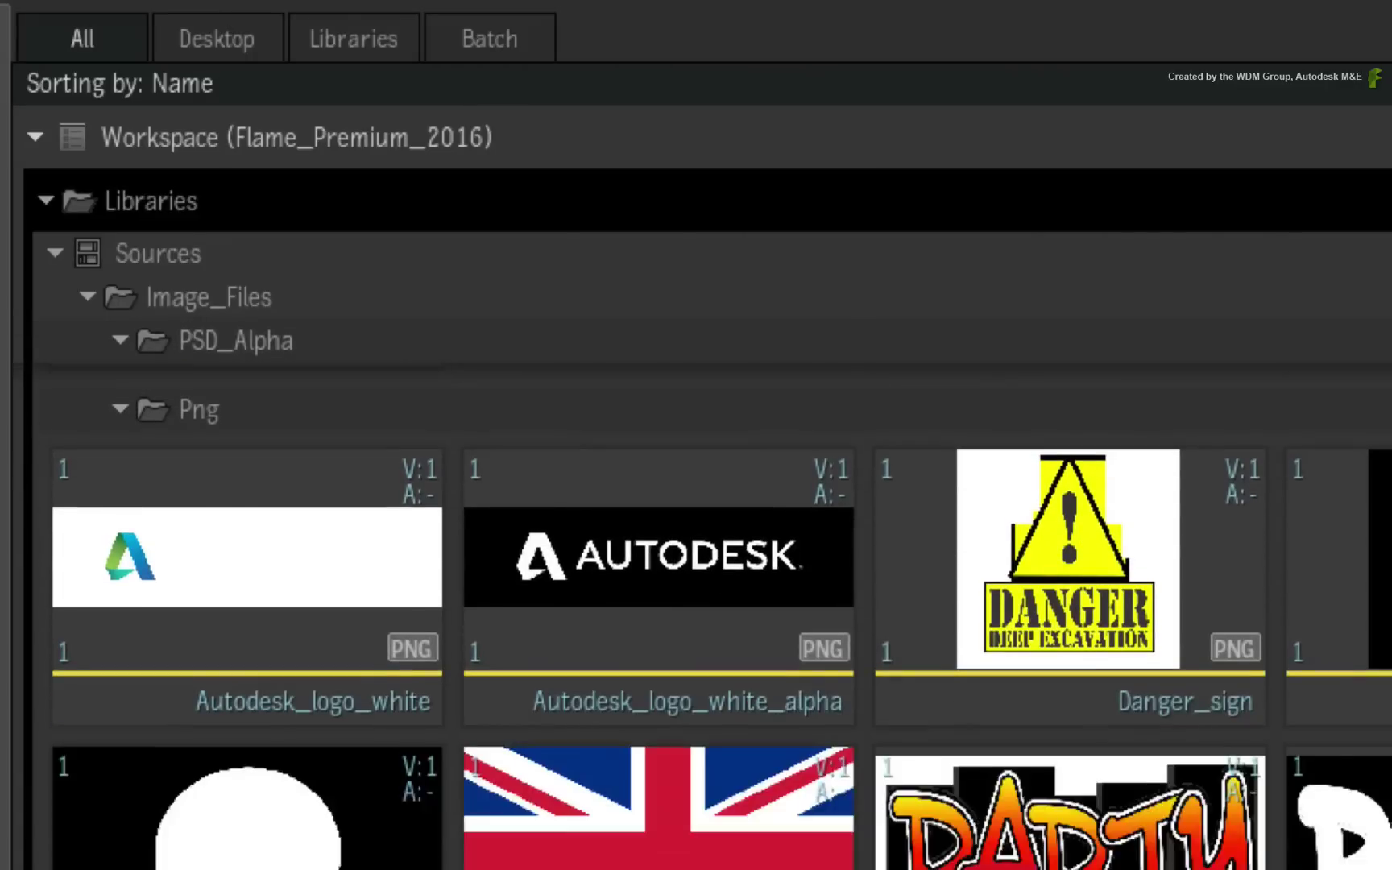
{"action": "scroll", "coordinate": [701, 596], "scroll_direction": "up", "scroll_amount": 8}
{"action": "scroll", "coordinate": [701, 596], "scroll_direction": "down", "scroll_amount": 2}
{"action": "scroll", "coordinate": [702, 596], "scroll_direction": "down", "scroll_amount": 6}
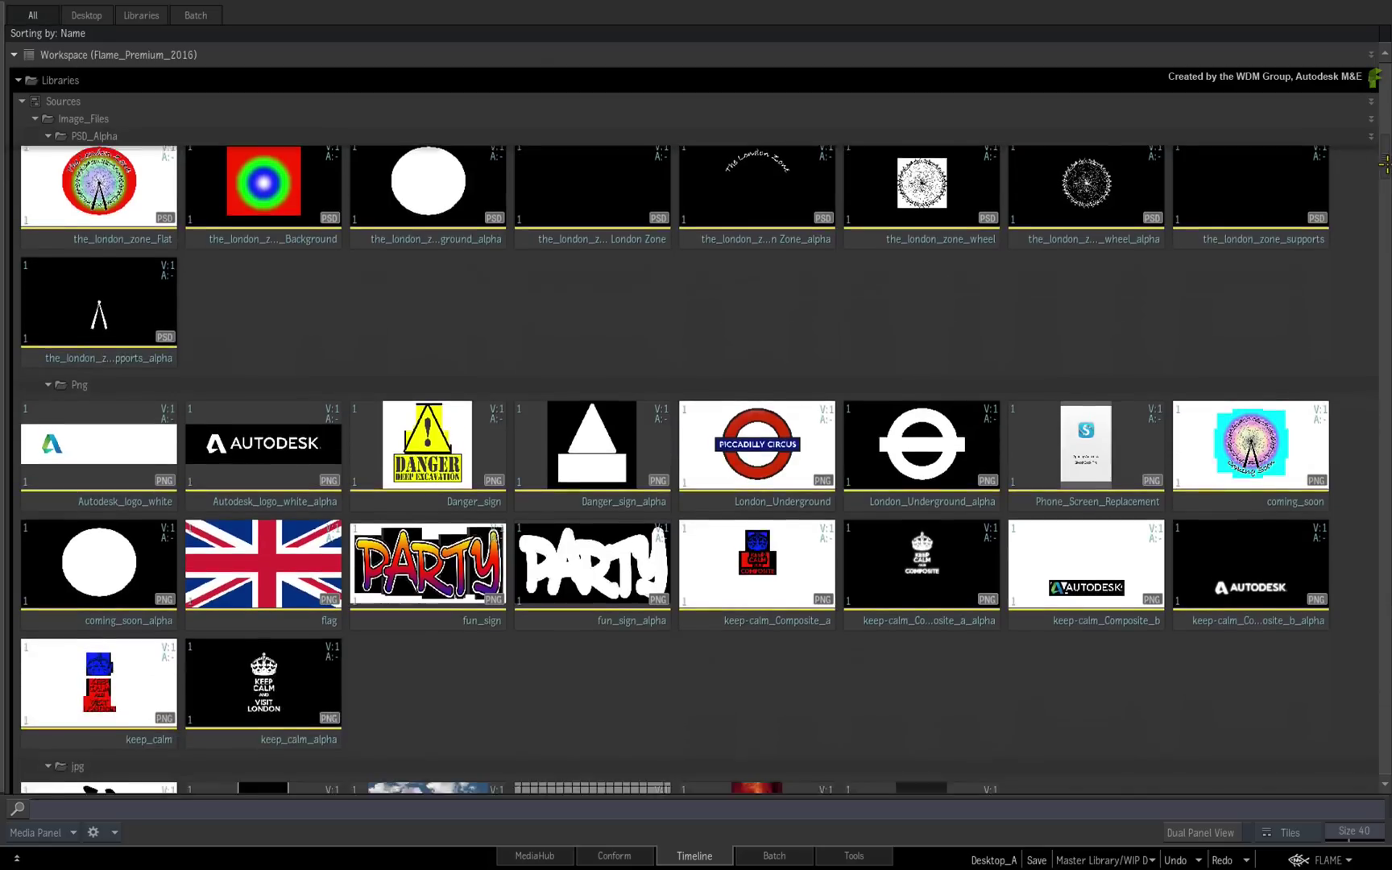
{"action": "scroll", "coordinate": [1385, 165], "scroll_direction": "down", "scroll_amount": 4}
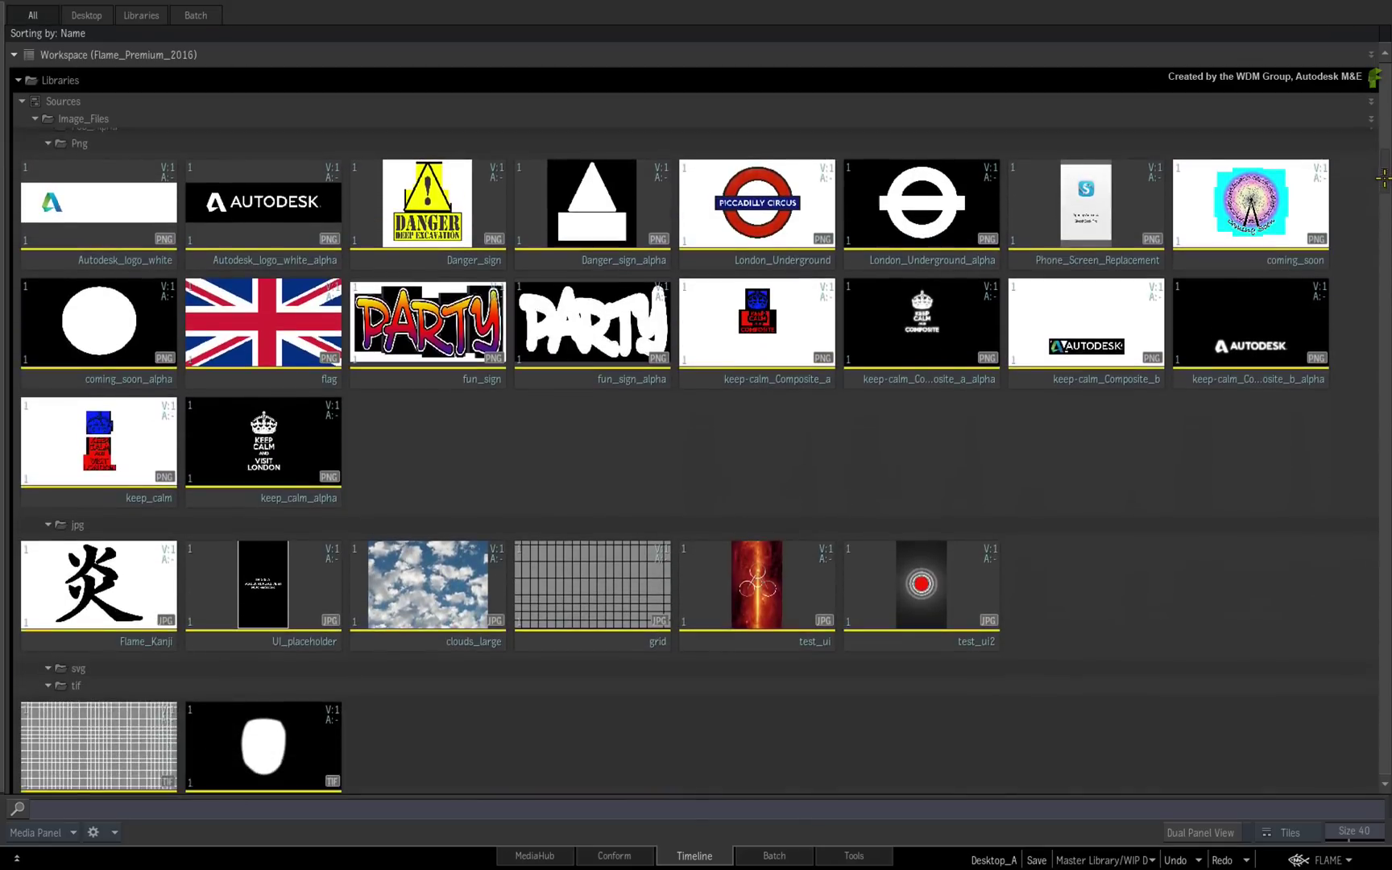
{"action": "left_click_drag", "start_coordinate": [1385, 178], "coordinate": [1382, 226]}
{"action": "left_click_drag", "start_coordinate": [1371, 451], "coordinate": [1367, 457]}
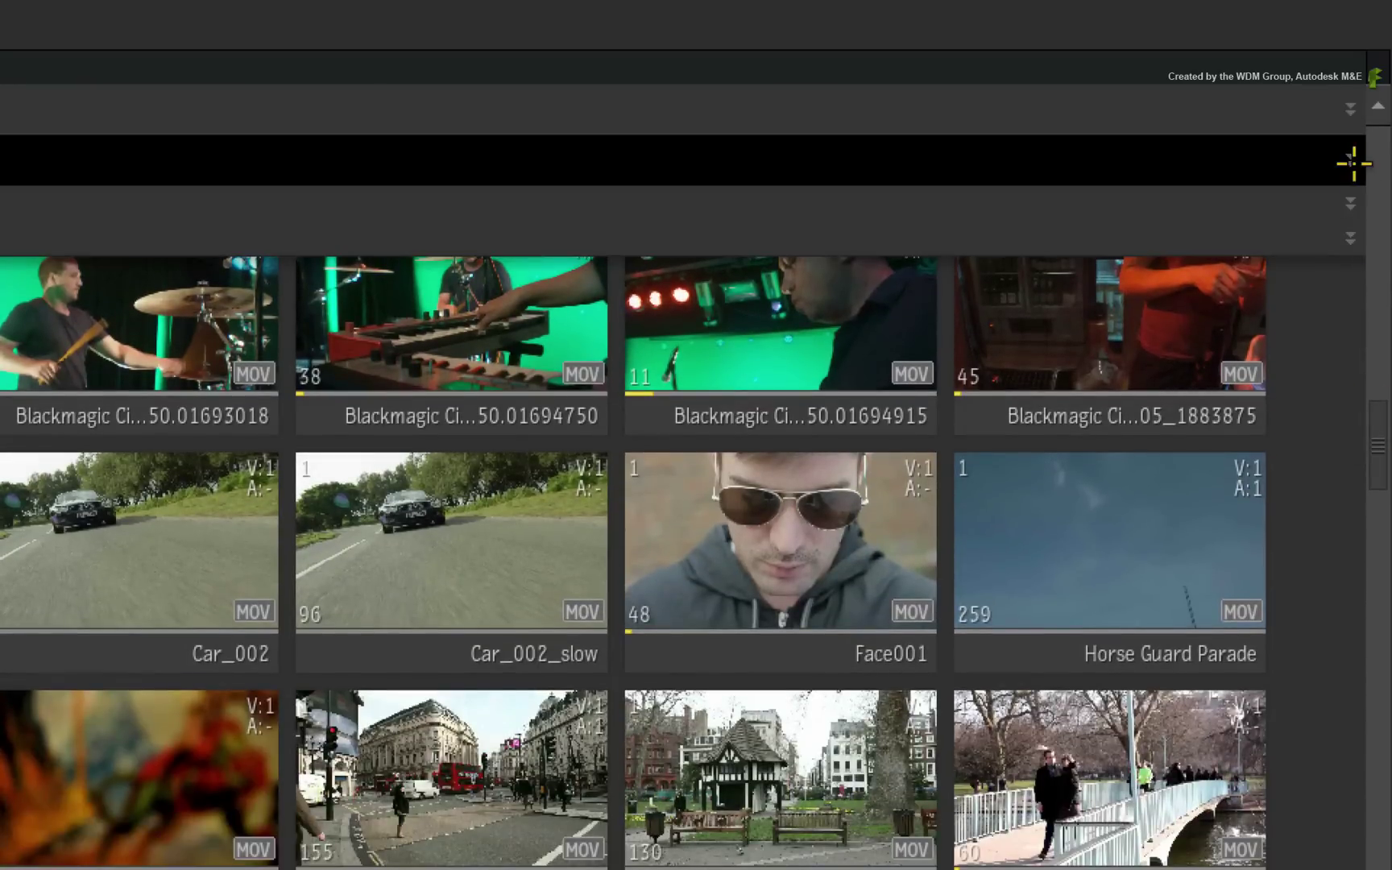
Step: Jump back to the top of the media list and select the Desktop_A folder
{"action": "left_click", "coordinate": [1349, 203]}
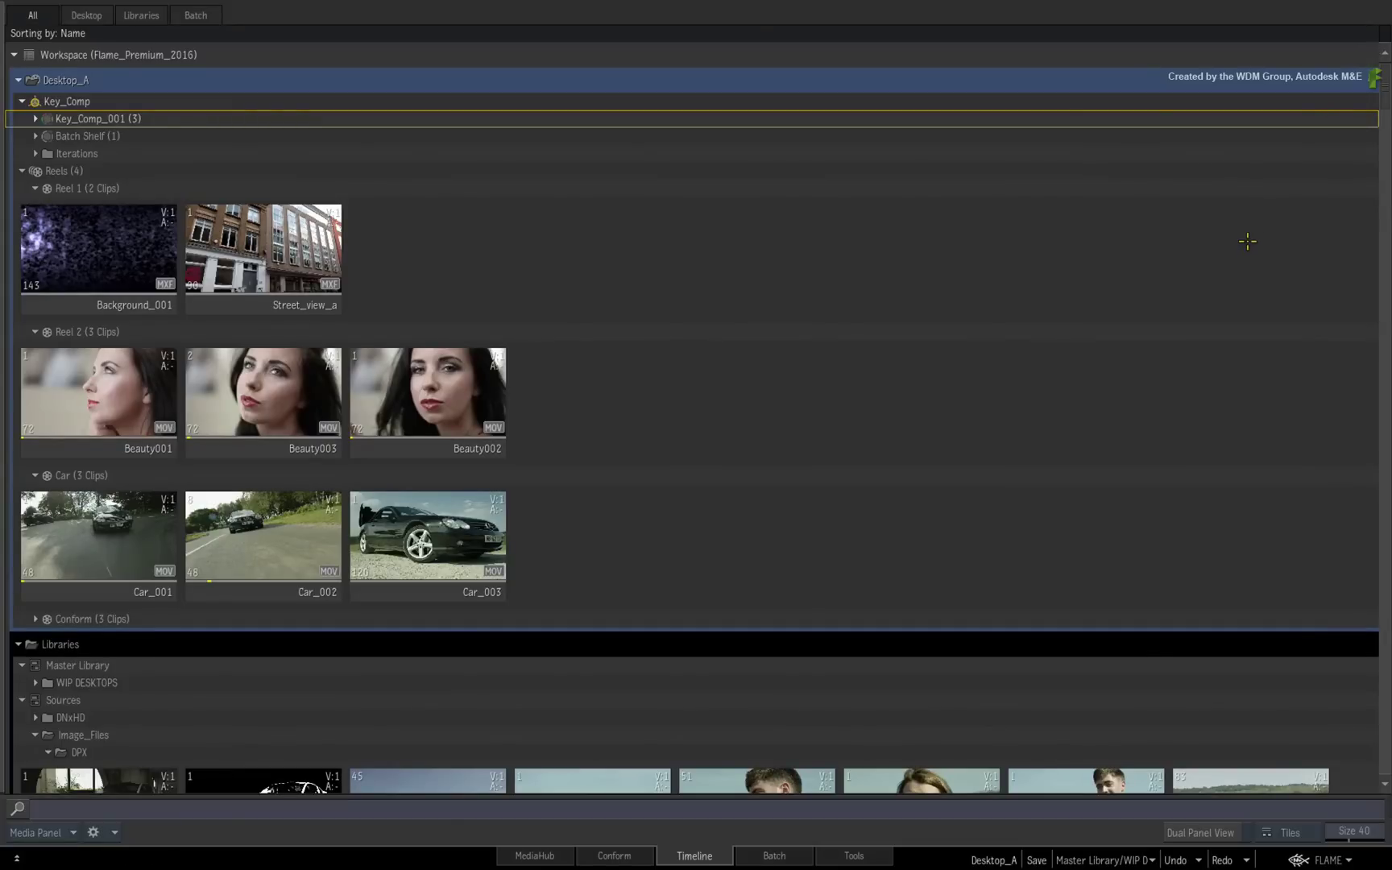
{"action": "left_click", "coordinate": [1293, 82]}
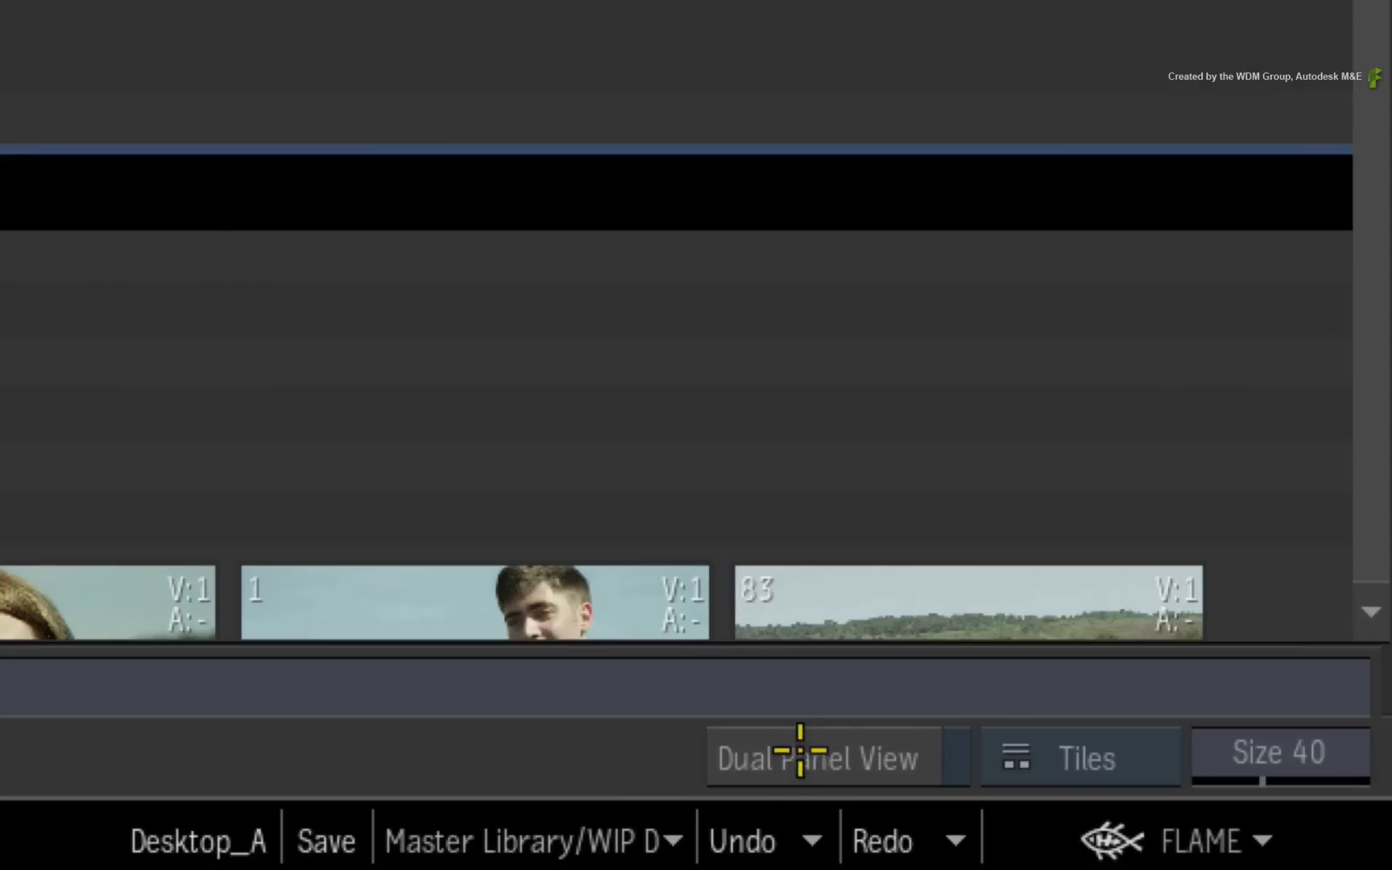
Step: Turn on Dual Panel View and scroll both panels back to their tops
{"action": "left_click", "coordinate": [1198, 834]}
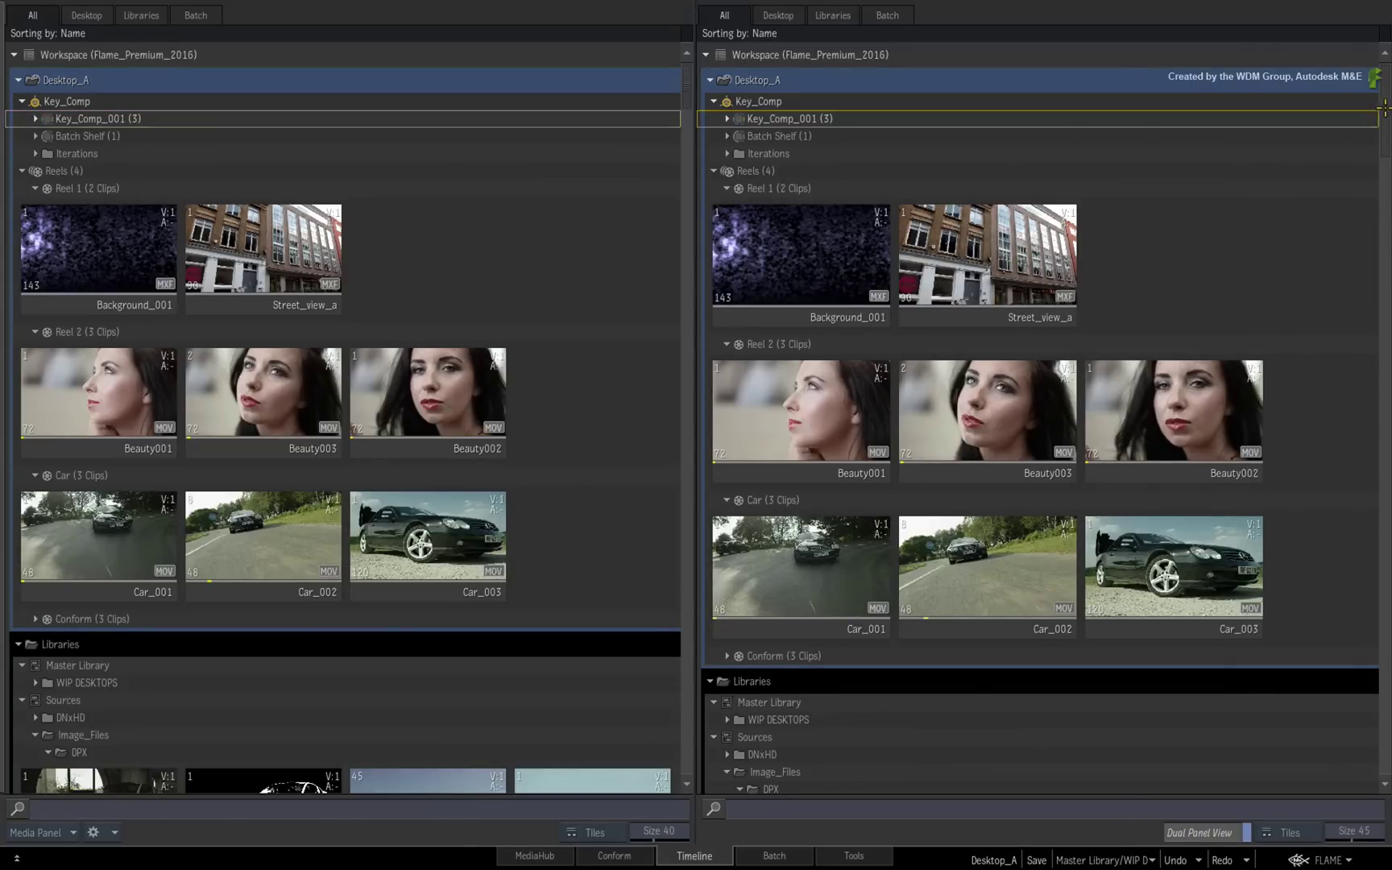
{"action": "left_click_drag", "start_coordinate": [1384, 109], "coordinate": [1353, 53]}
{"action": "left_click_drag", "start_coordinate": [685, 90], "coordinate": [685, 468]}
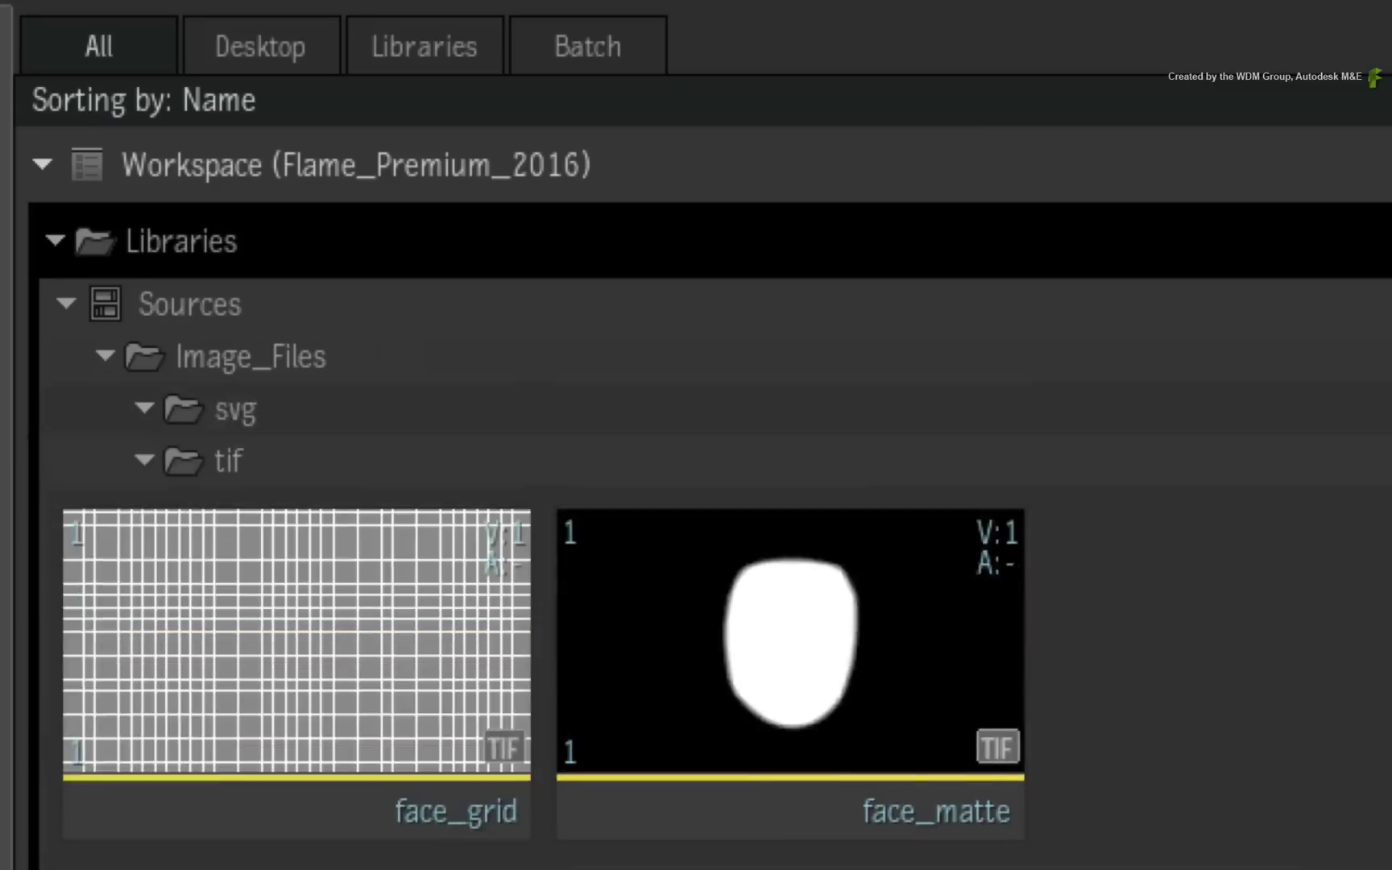
{"action": "scroll", "coordinate": [701, 532], "scroll_direction": "up", "scroll_amount": 15}
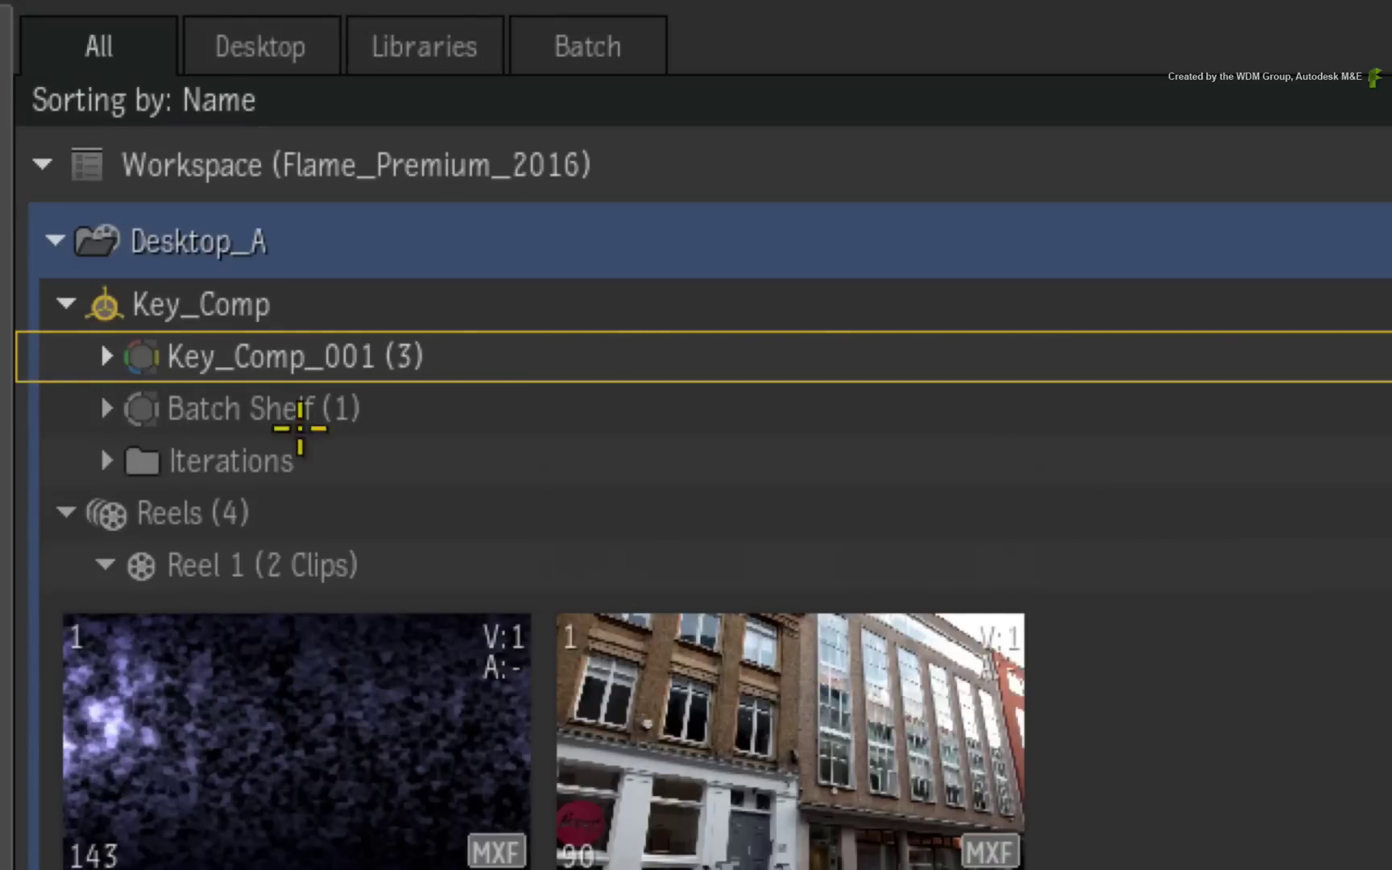
Step: Show Desktop left and Libraries right, copy the car DPX clip into Reel 1, widen Libraries
{"action": "left_click", "coordinate": [298, 36]}
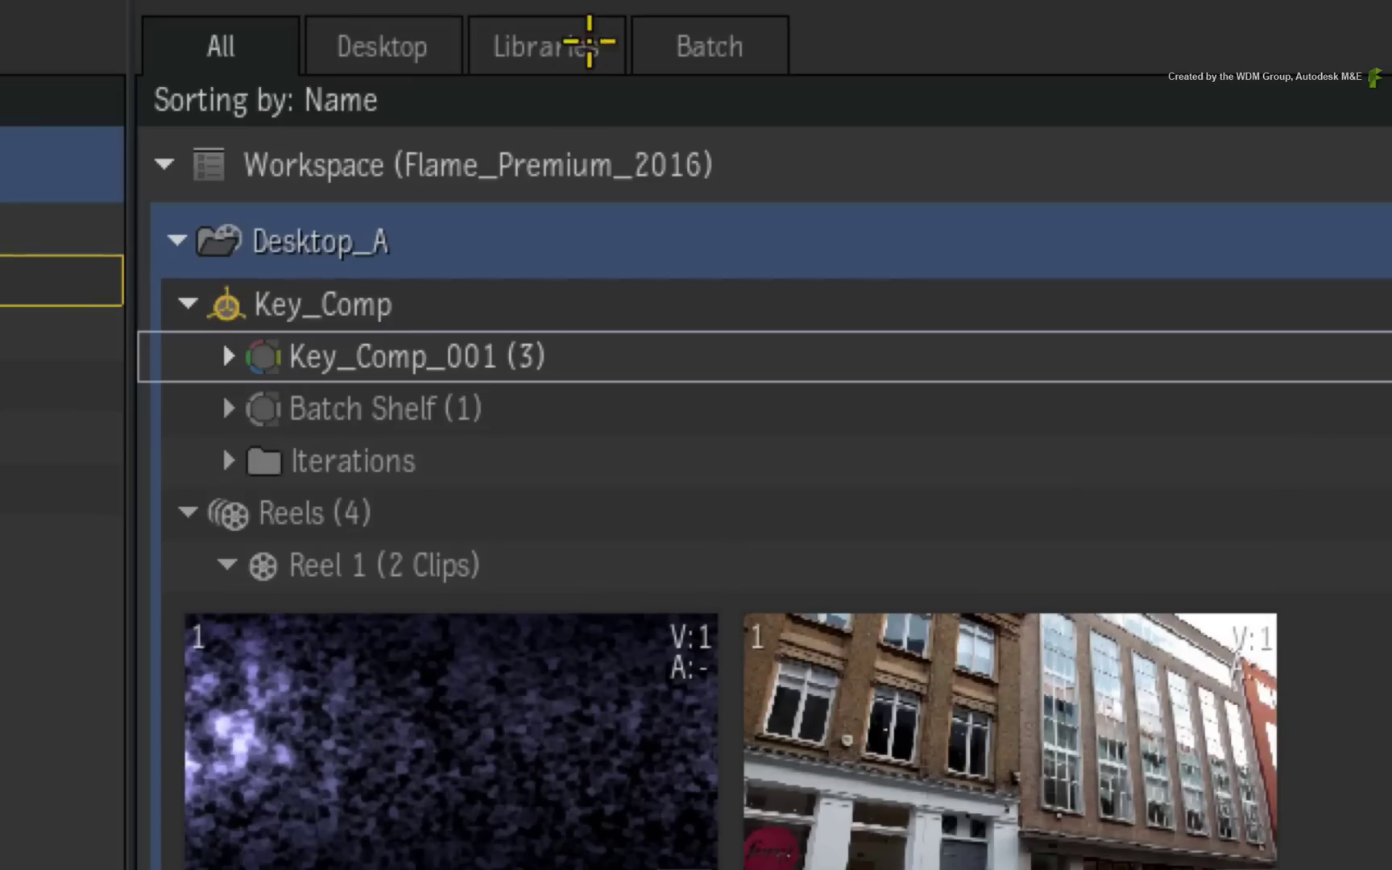
{"action": "left_click", "coordinate": [463, 44]}
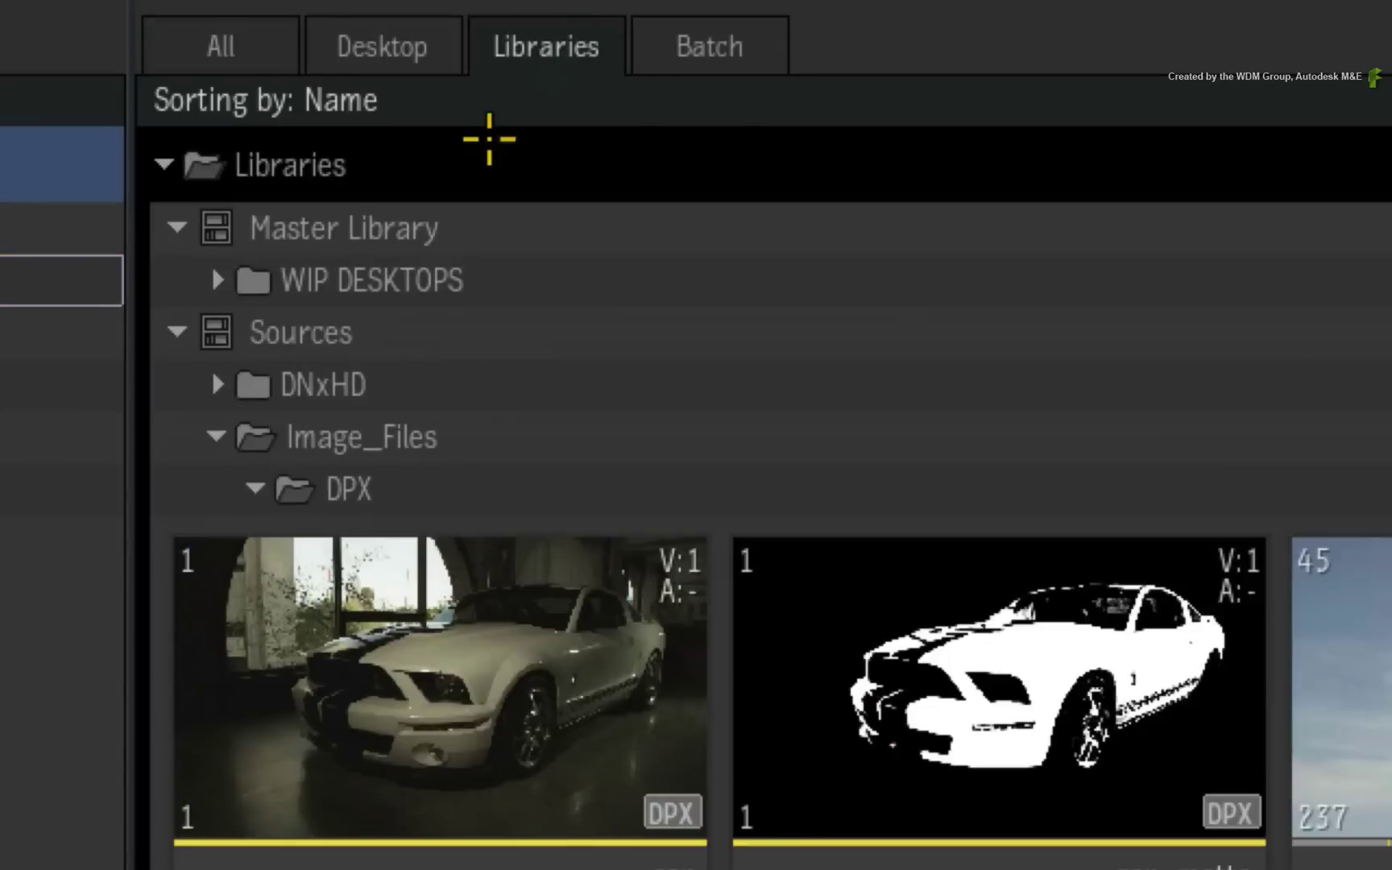
{"action": "left_click_drag", "start_coordinate": [450, 684], "coordinate": [389, 258]}
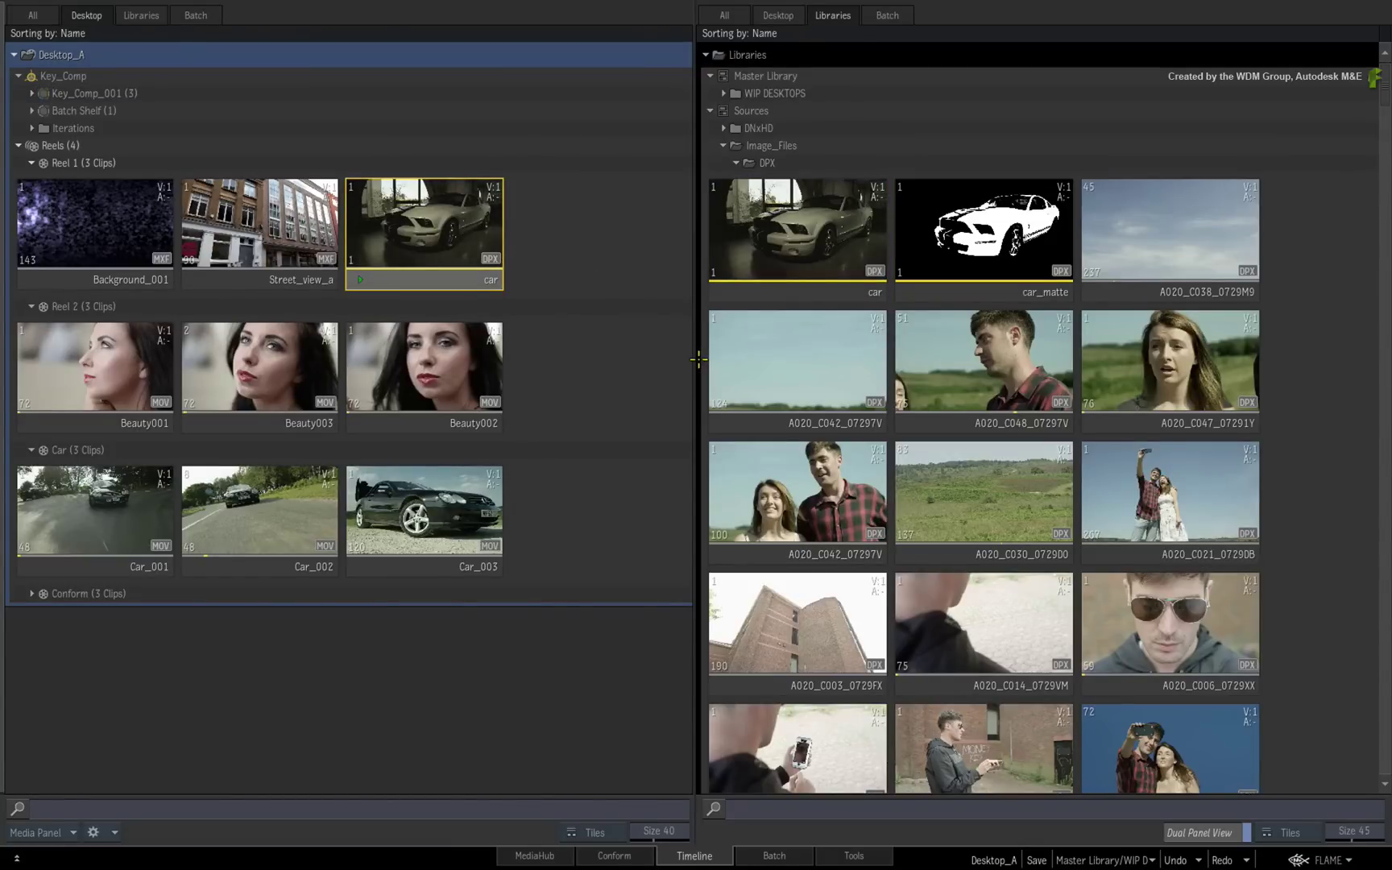
{"action": "left_click_drag", "start_coordinate": [698, 359], "coordinate": [548, 373]}
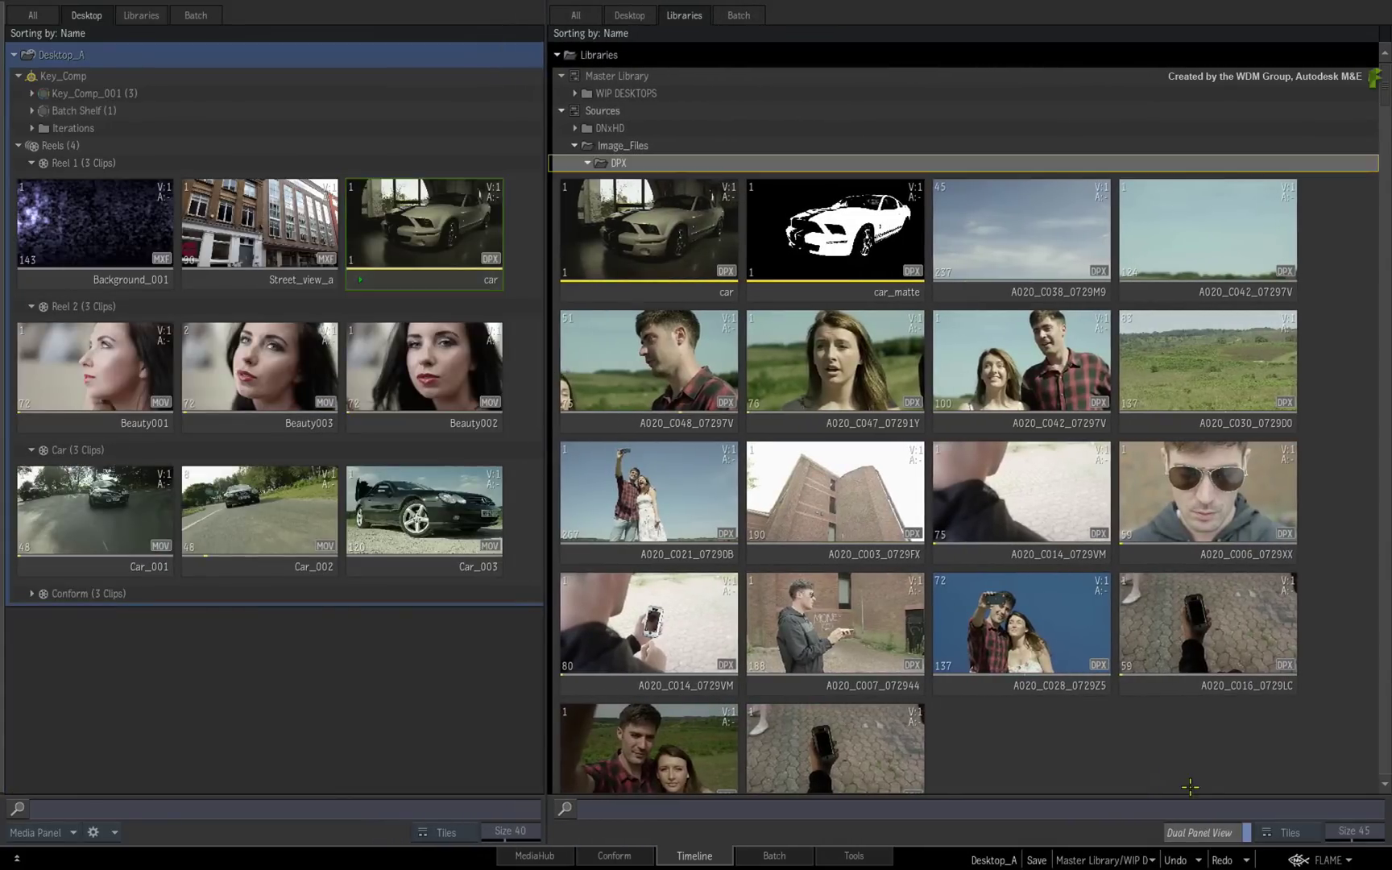
Step: Switch the right panel's library clips from tiles to a list with format, location and duration columns
{"action": "left_click", "coordinate": [1305, 829]}
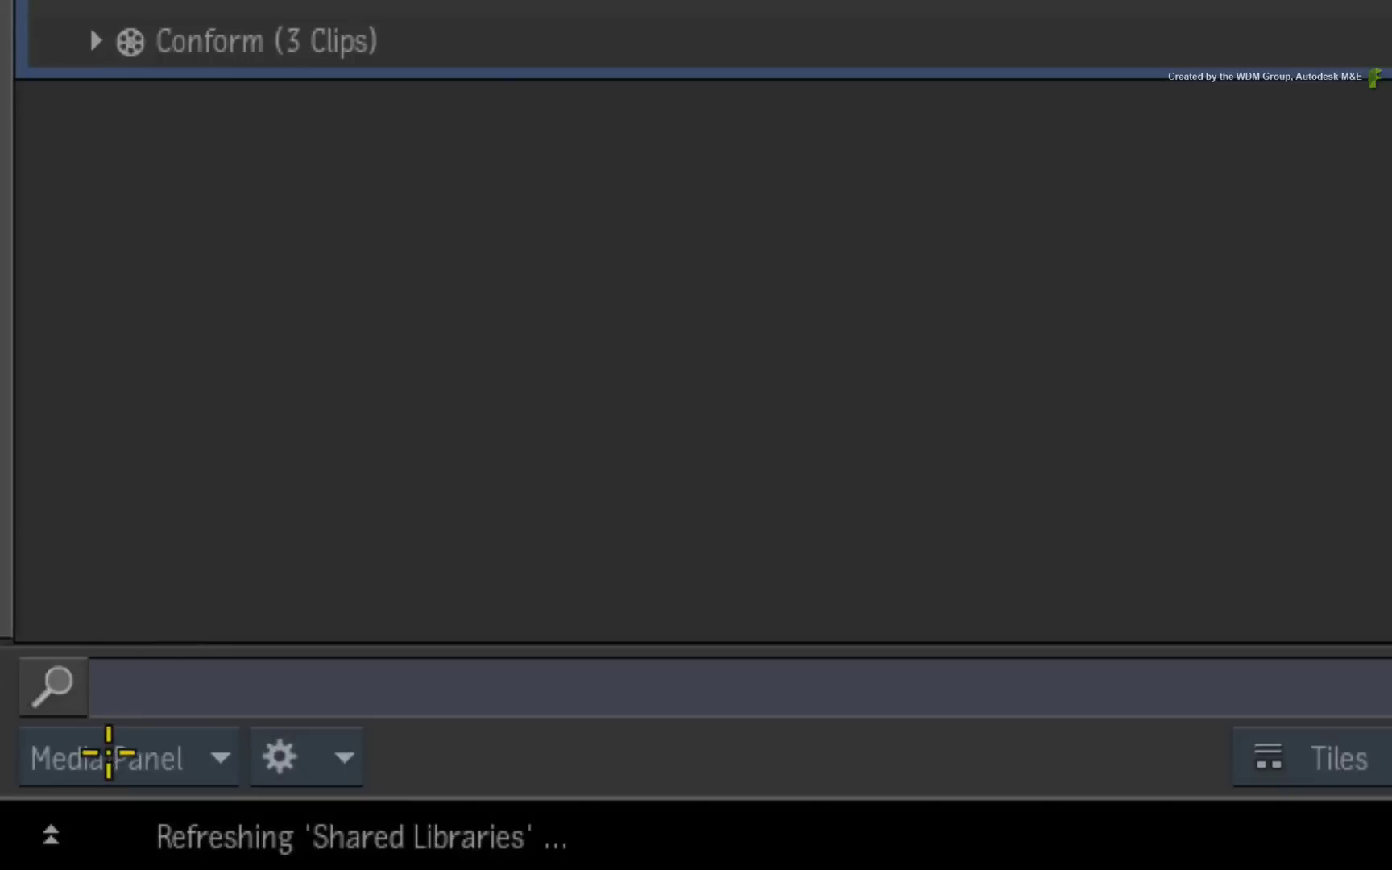
Step: Restore the timeline beneath the media panel and expand the Conform group's clips
{"action": "left_click", "coordinate": [36, 833]}
{"action": "left_click", "coordinate": [53, 777]}
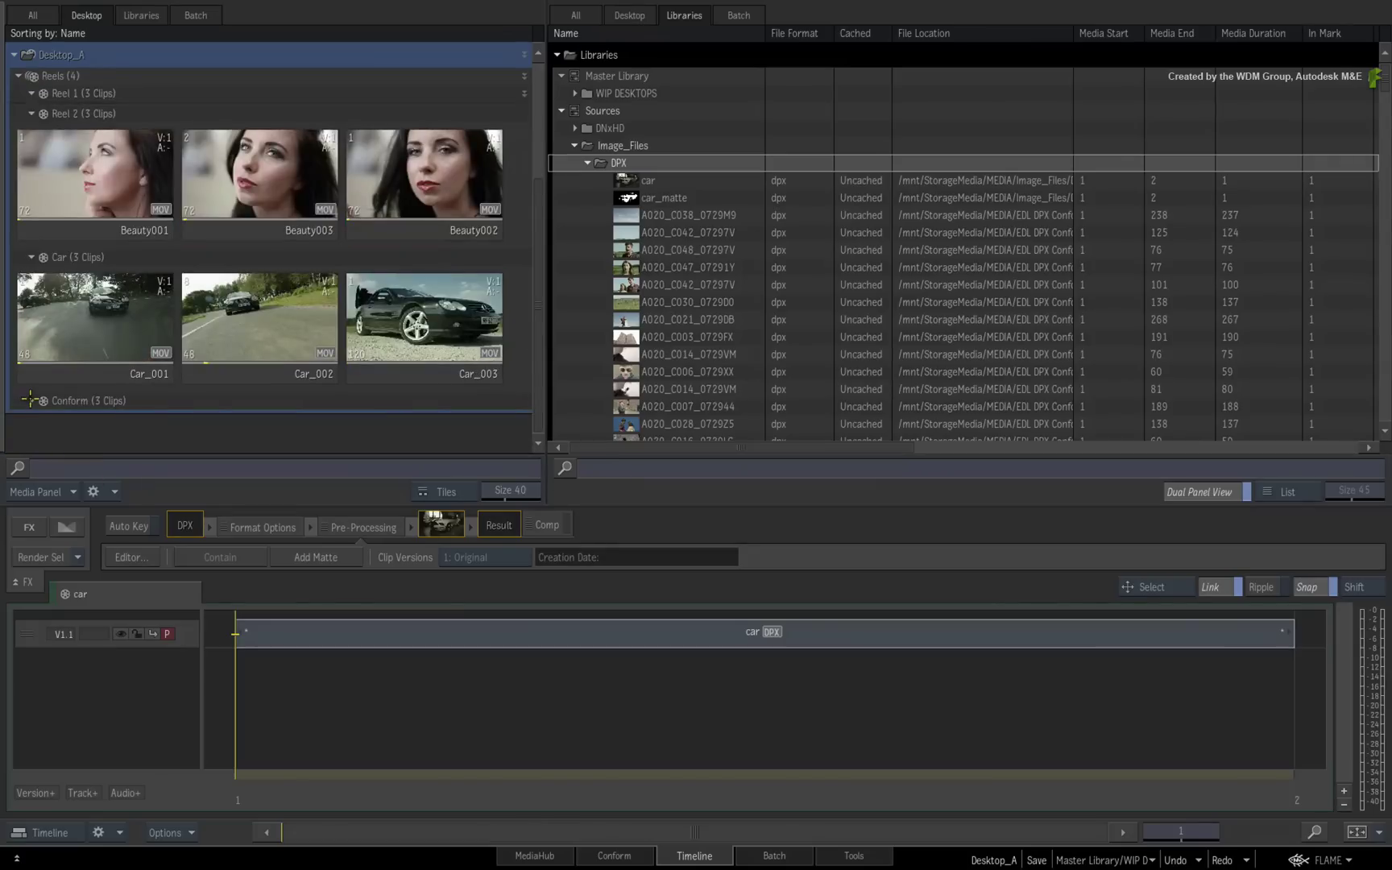
{"action": "left_click", "coordinate": [30, 400]}
{"action": "left_click_drag", "start_coordinate": [535, 359], "coordinate": [535, 407]}
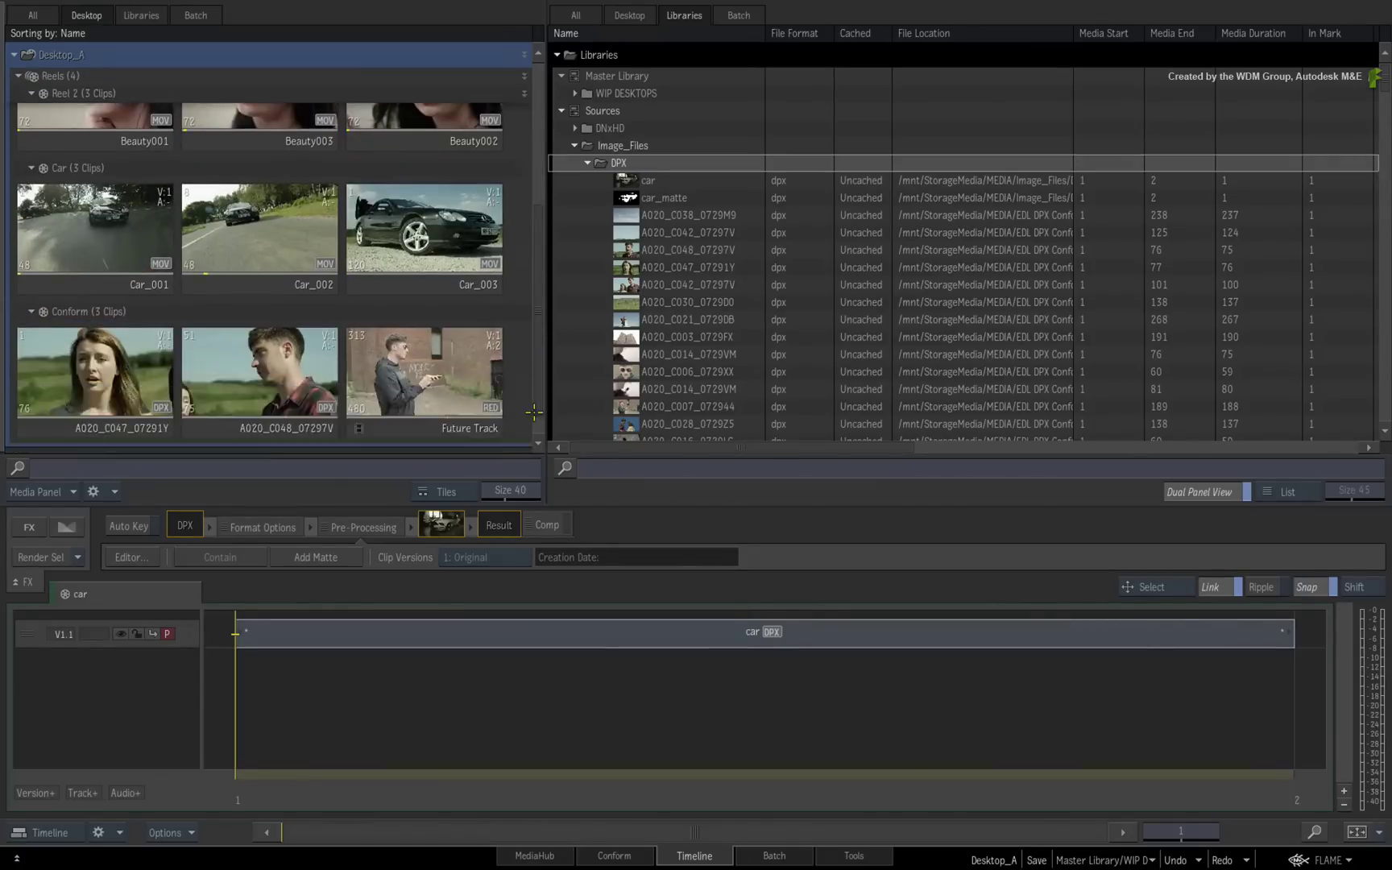
Step: Load Future Track, park at frame 206, select the first A020_C003_0729FX segment, then go full height
{"action": "double_click", "coordinate": [438, 379]}
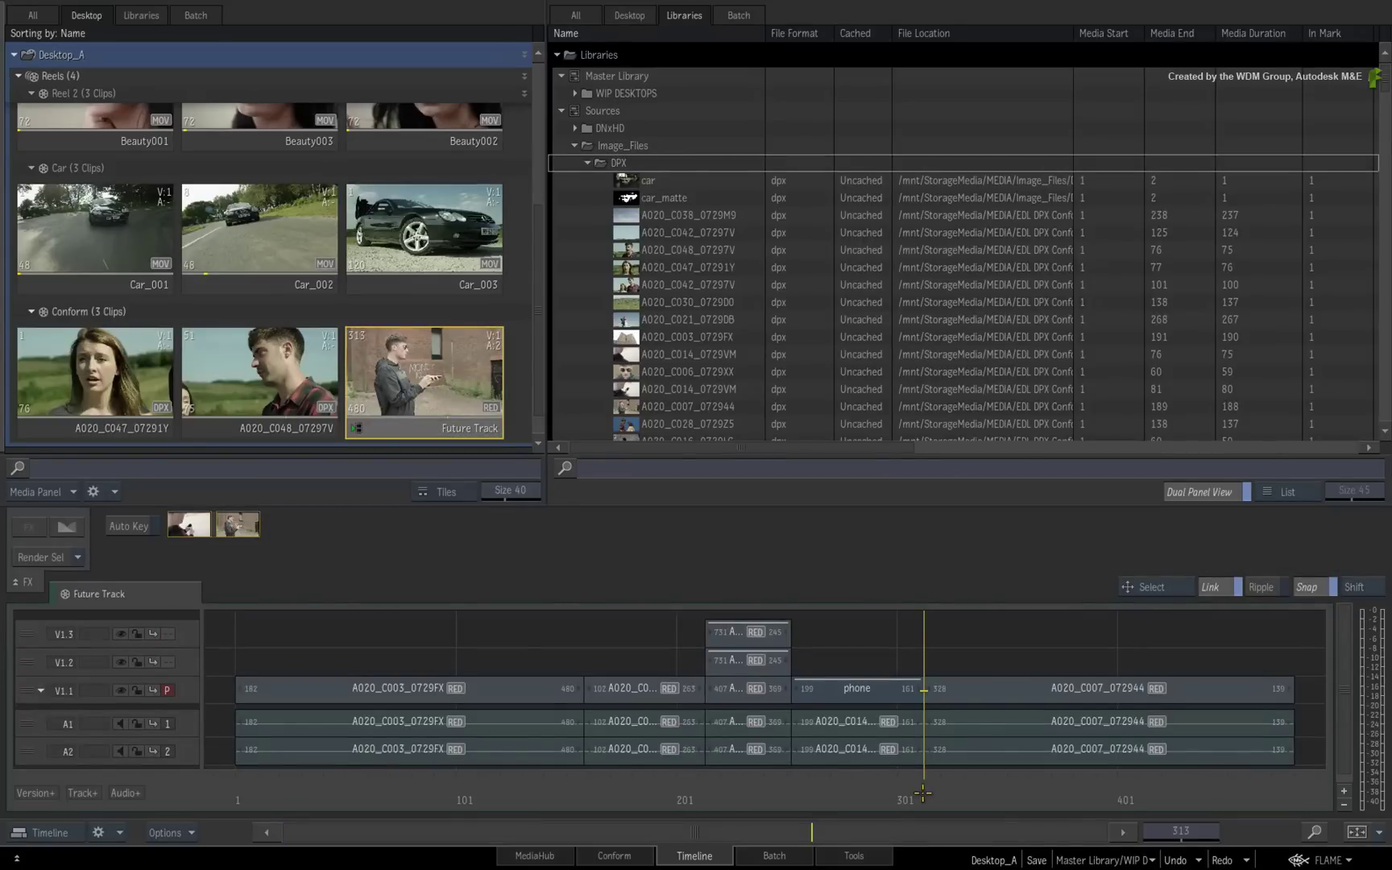
{"action": "left_click_drag", "start_coordinate": [922, 792], "coordinate": [367, 785]}
{"action": "left_click", "coordinate": [466, 731]}
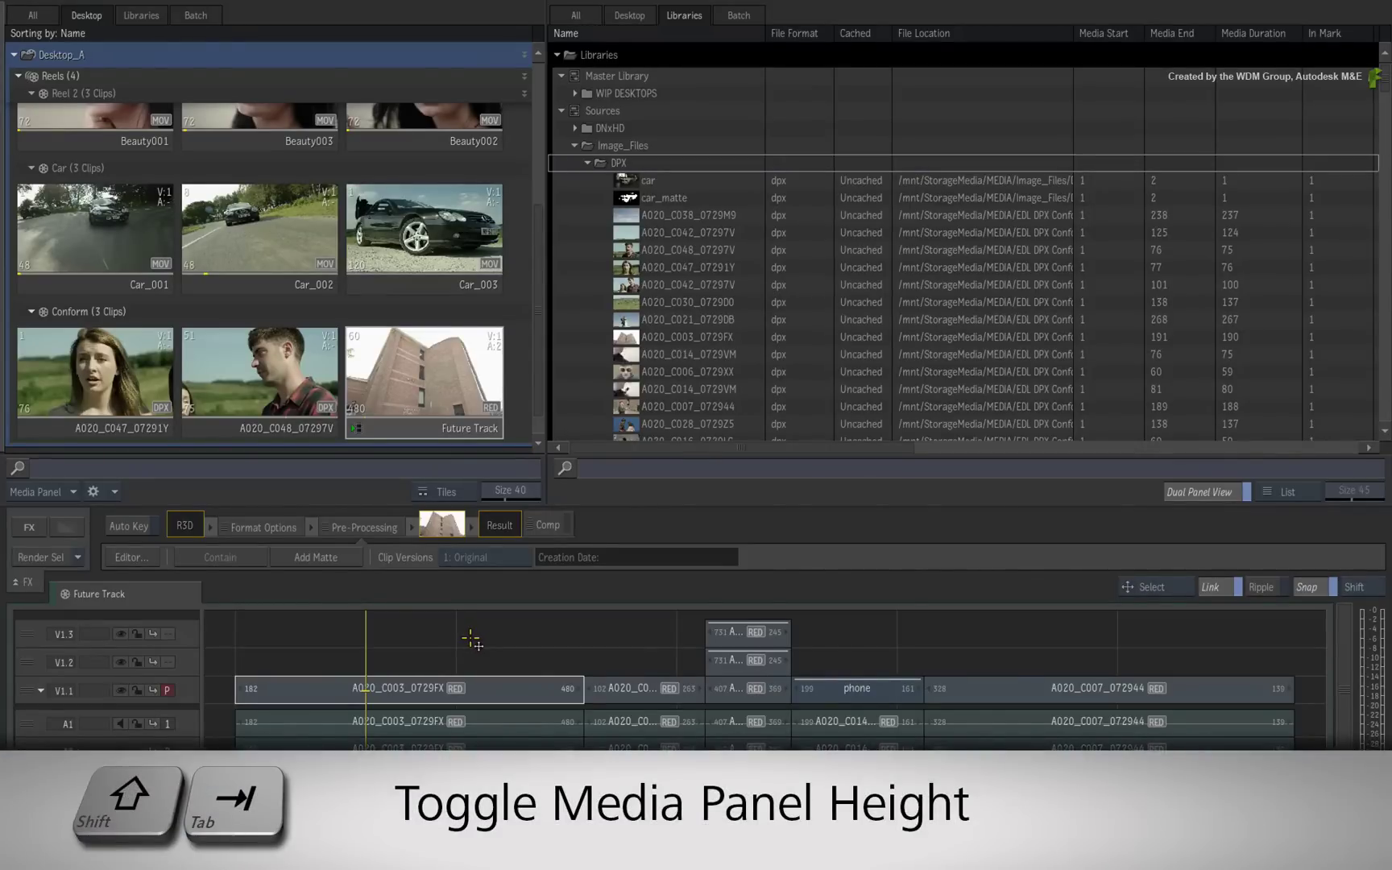
{"action": "key", "text": "shift+Tab"}
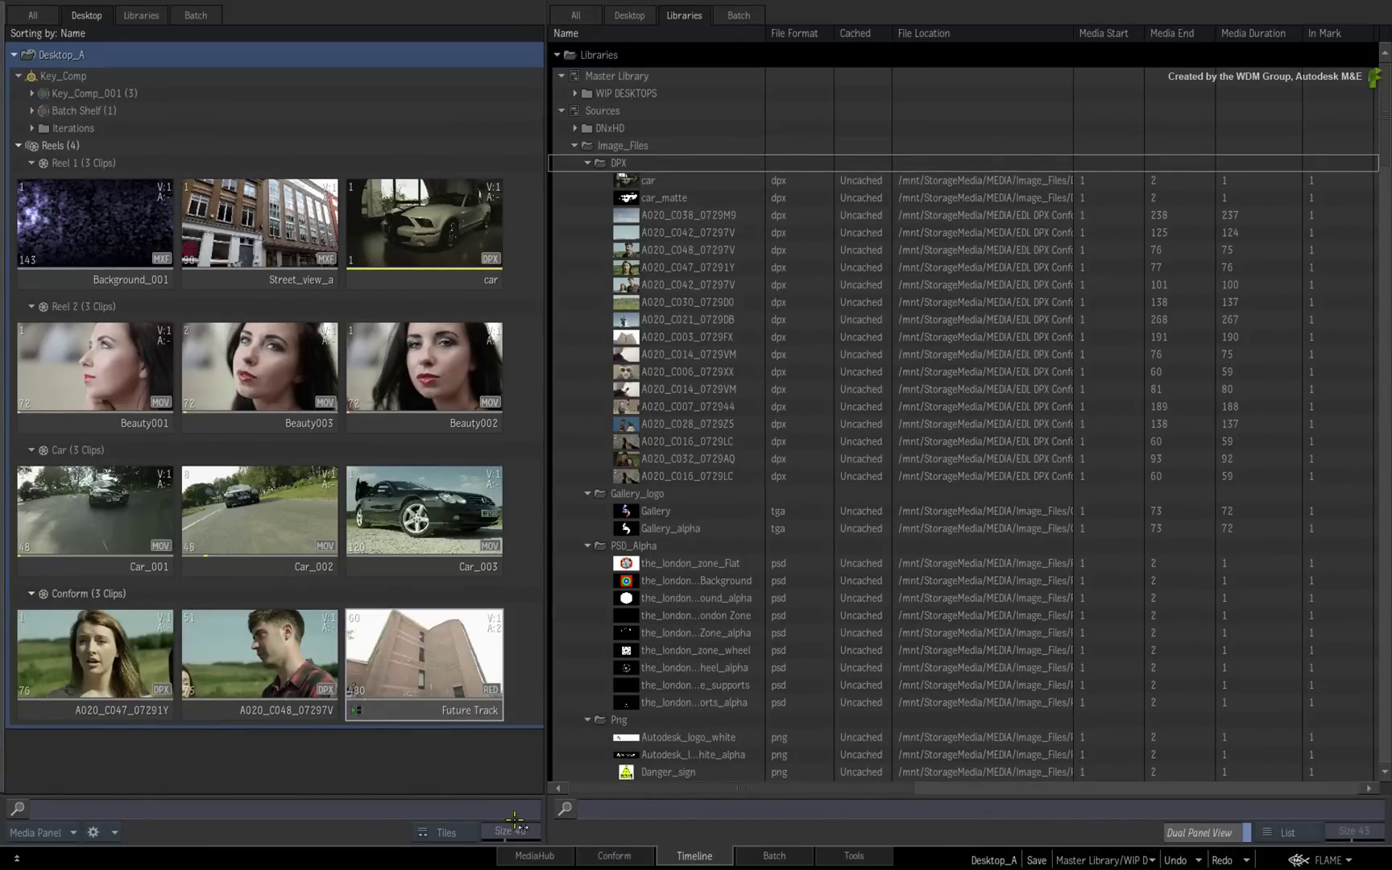
Step: In MediaHub Projects, open Flame_Premium_2016 > Flare 1 in list view and switch Single Level to Hierarchy
{"action": "left_click", "coordinate": [508, 857]}
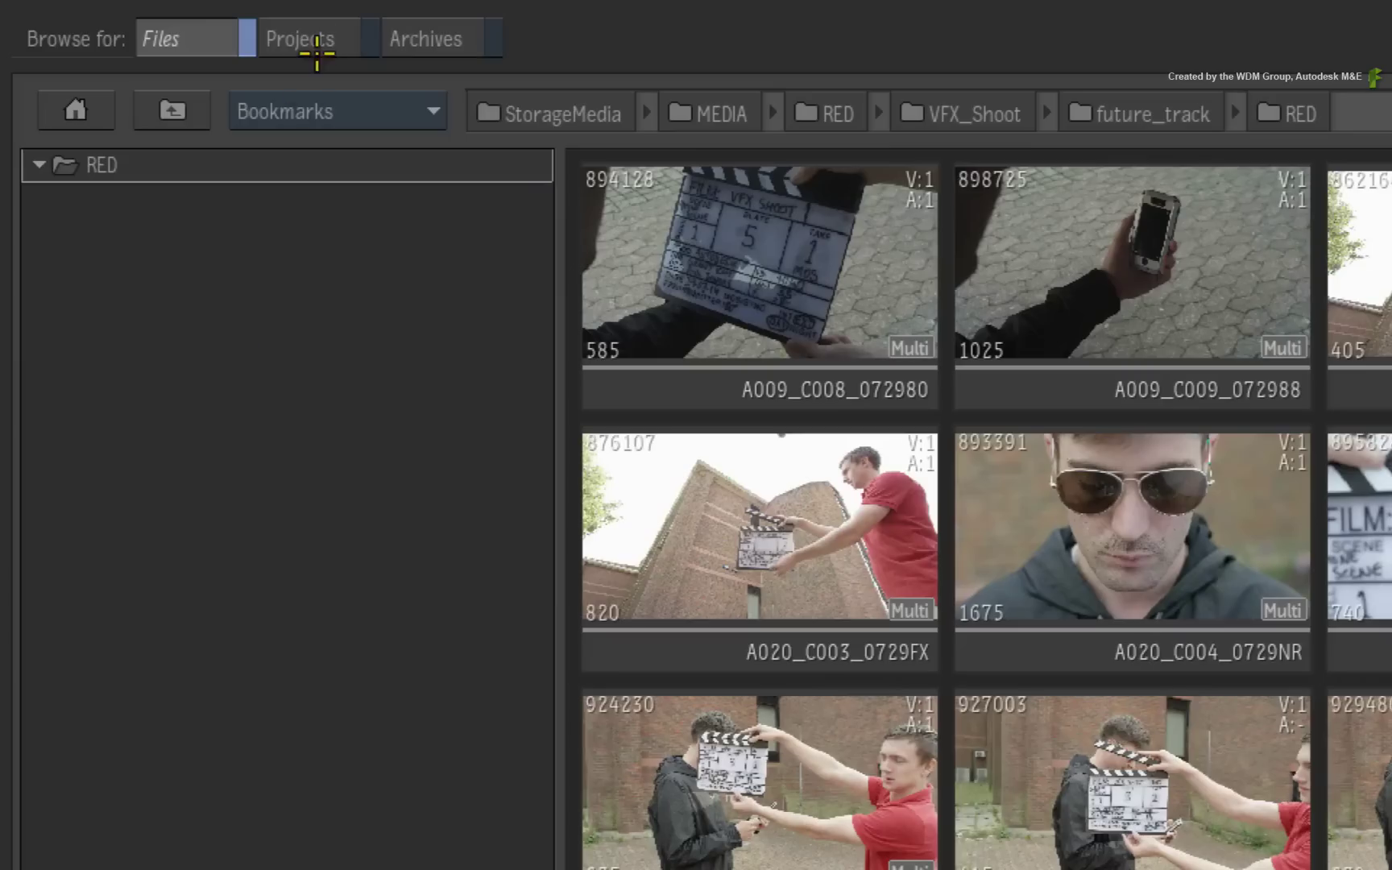
{"action": "left_click", "coordinate": [400, 18]}
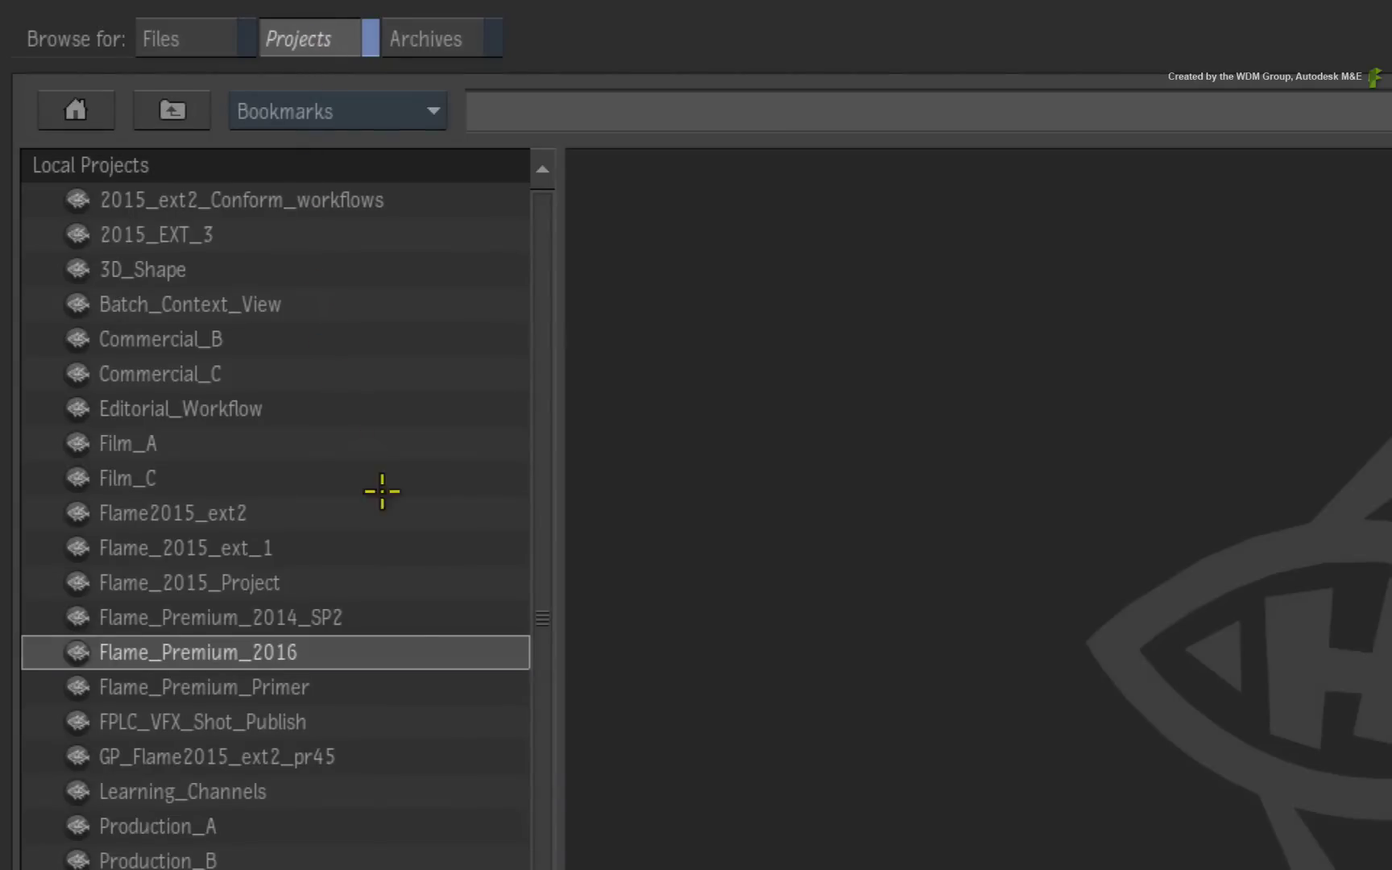
{"action": "double_click", "coordinate": [367, 653]}
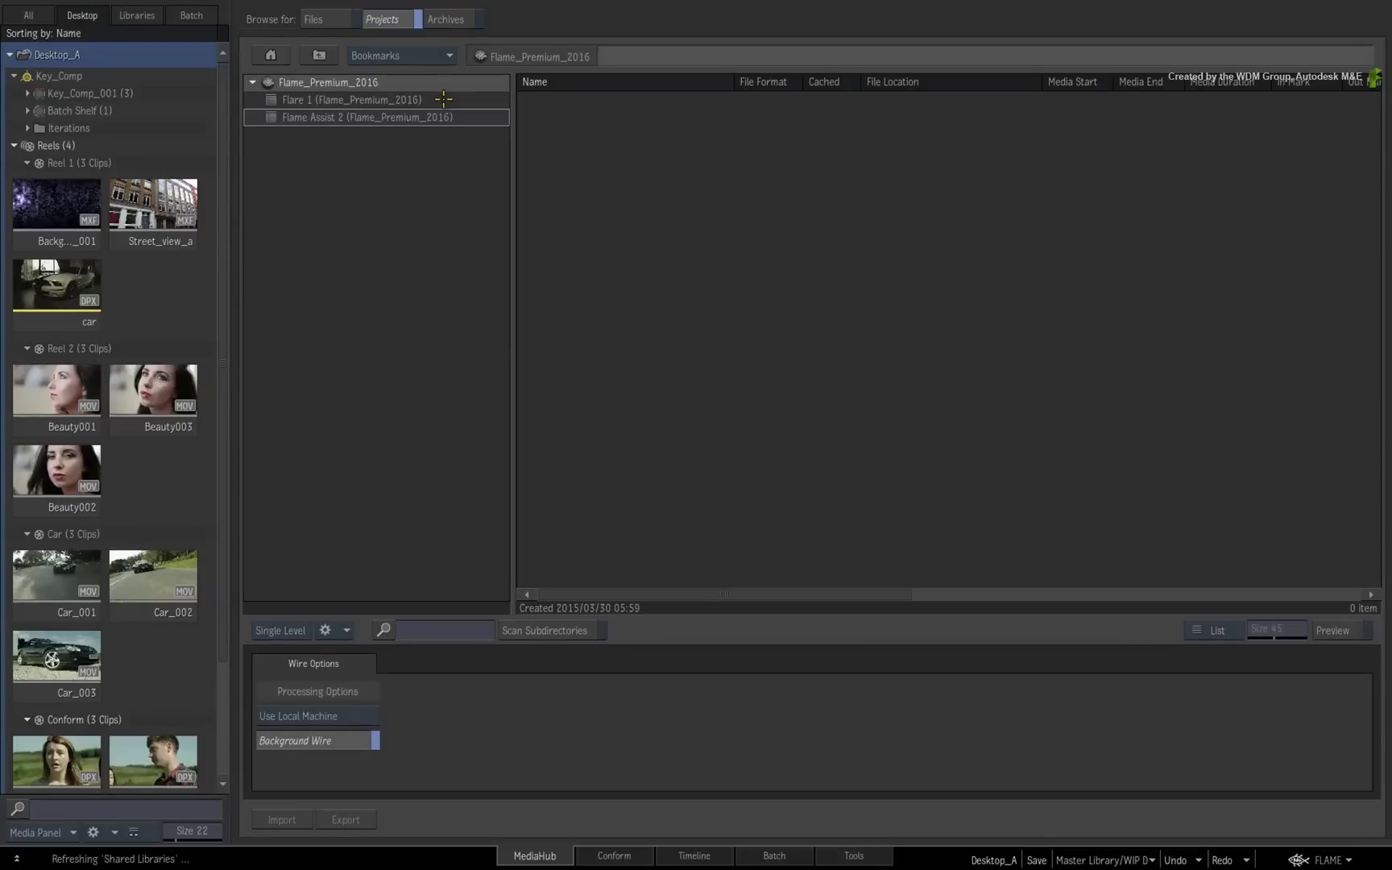
{"action": "double_click", "coordinate": [418, 197]}
{"action": "left_click", "coordinate": [1239, 630]}
{"action": "left_click", "coordinate": [1238, 630]}
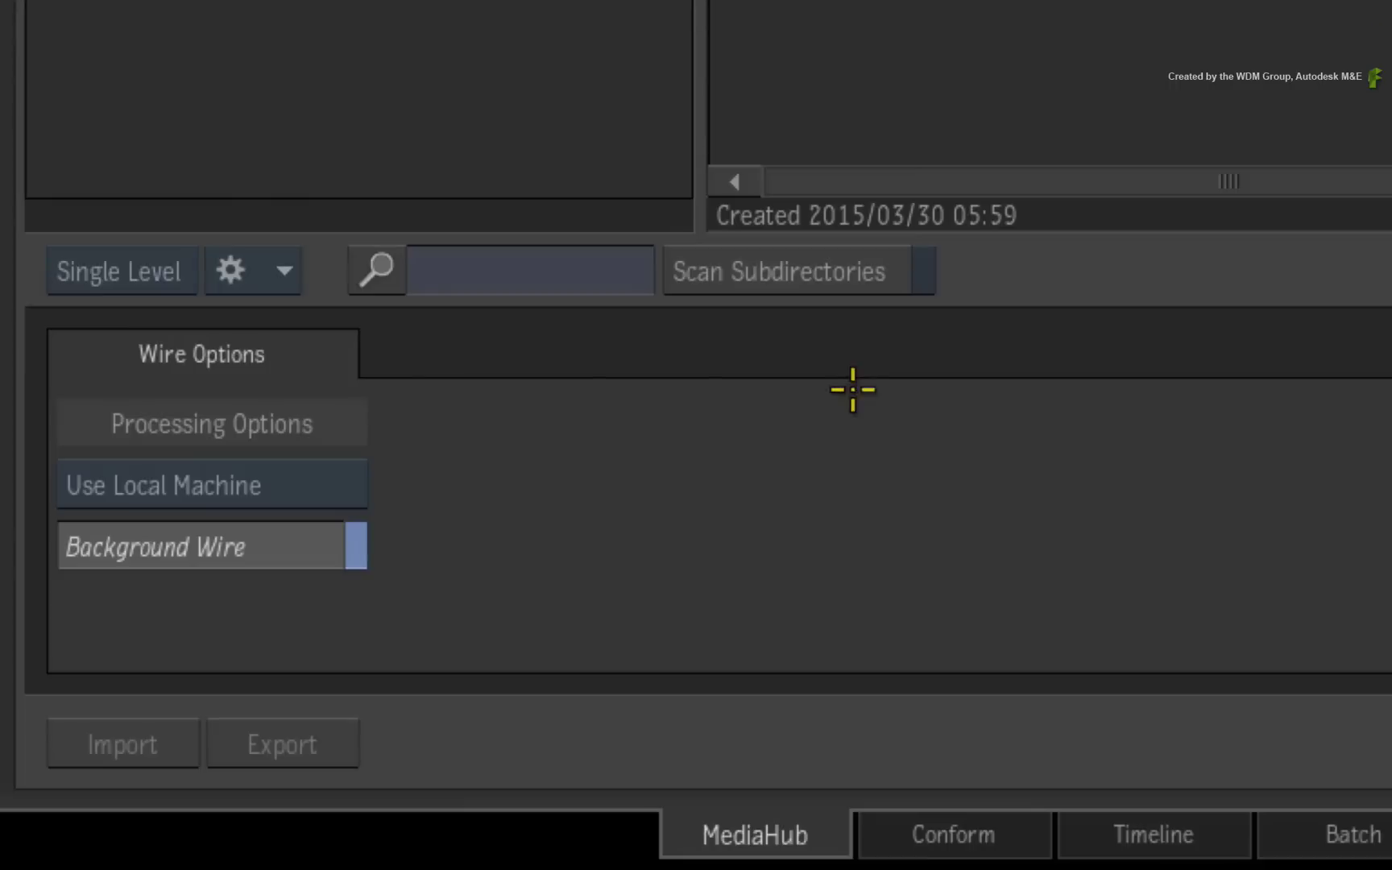
{"action": "left_click", "coordinate": [125, 273]}
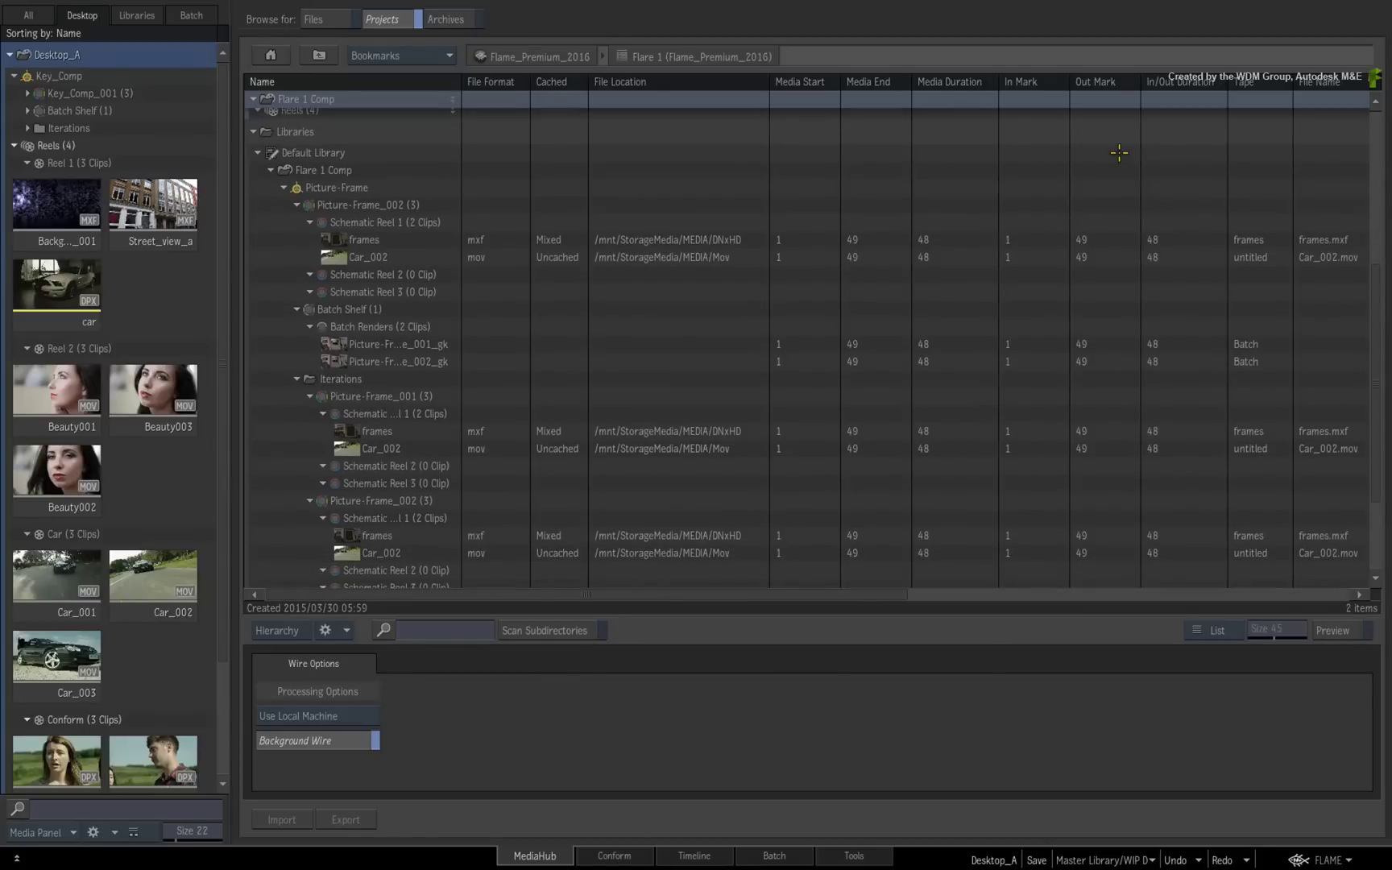
Step: Open the Picture-Frame_002 folder and Schematic Reel 1 in MediaHub, shown as thumbnail tiles
{"action": "double_click", "coordinate": [357, 205]}
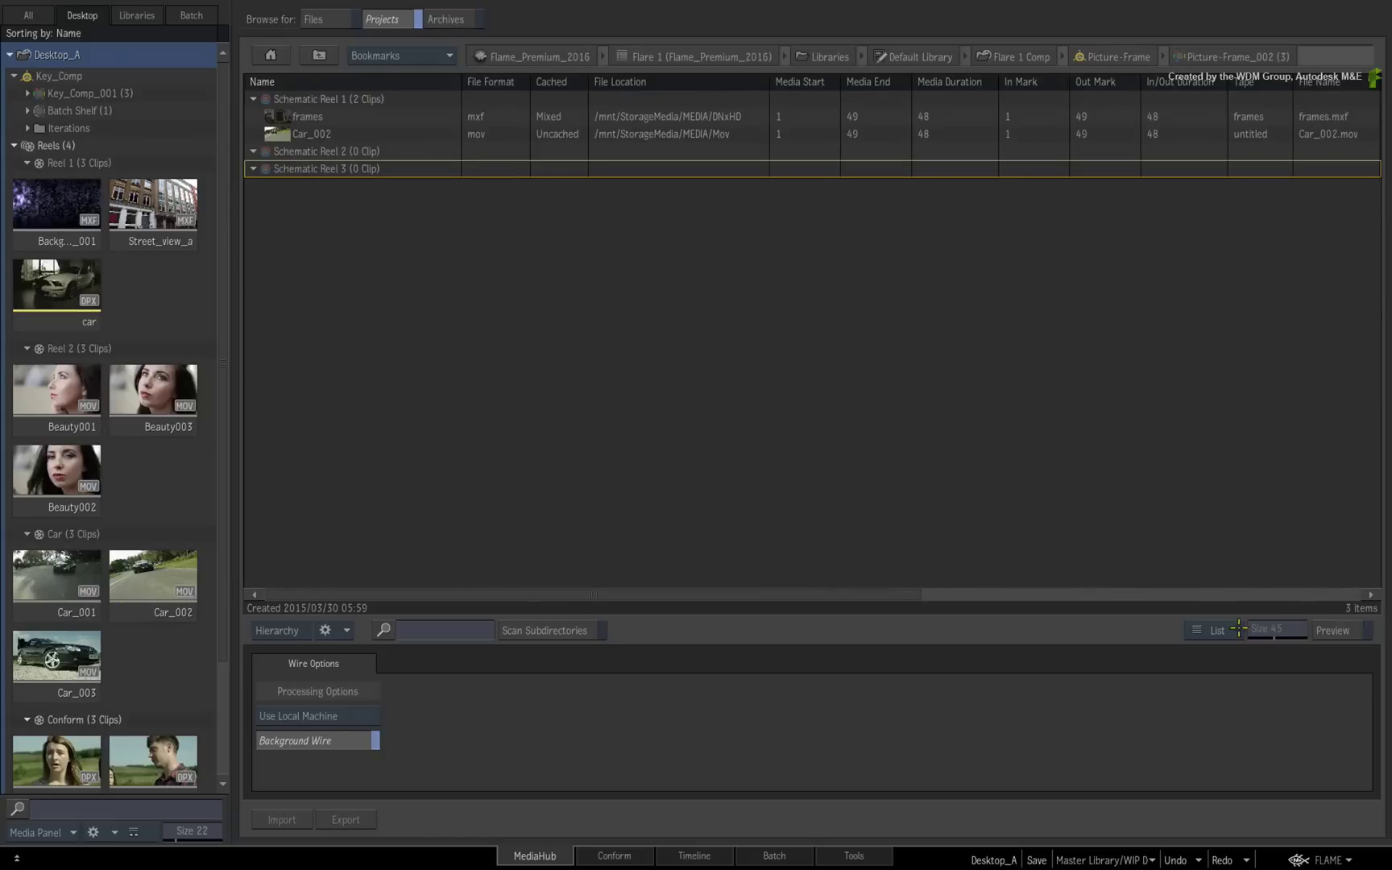
{"action": "left_click", "coordinate": [1219, 630]}
{"action": "double_click", "coordinate": [410, 100]}
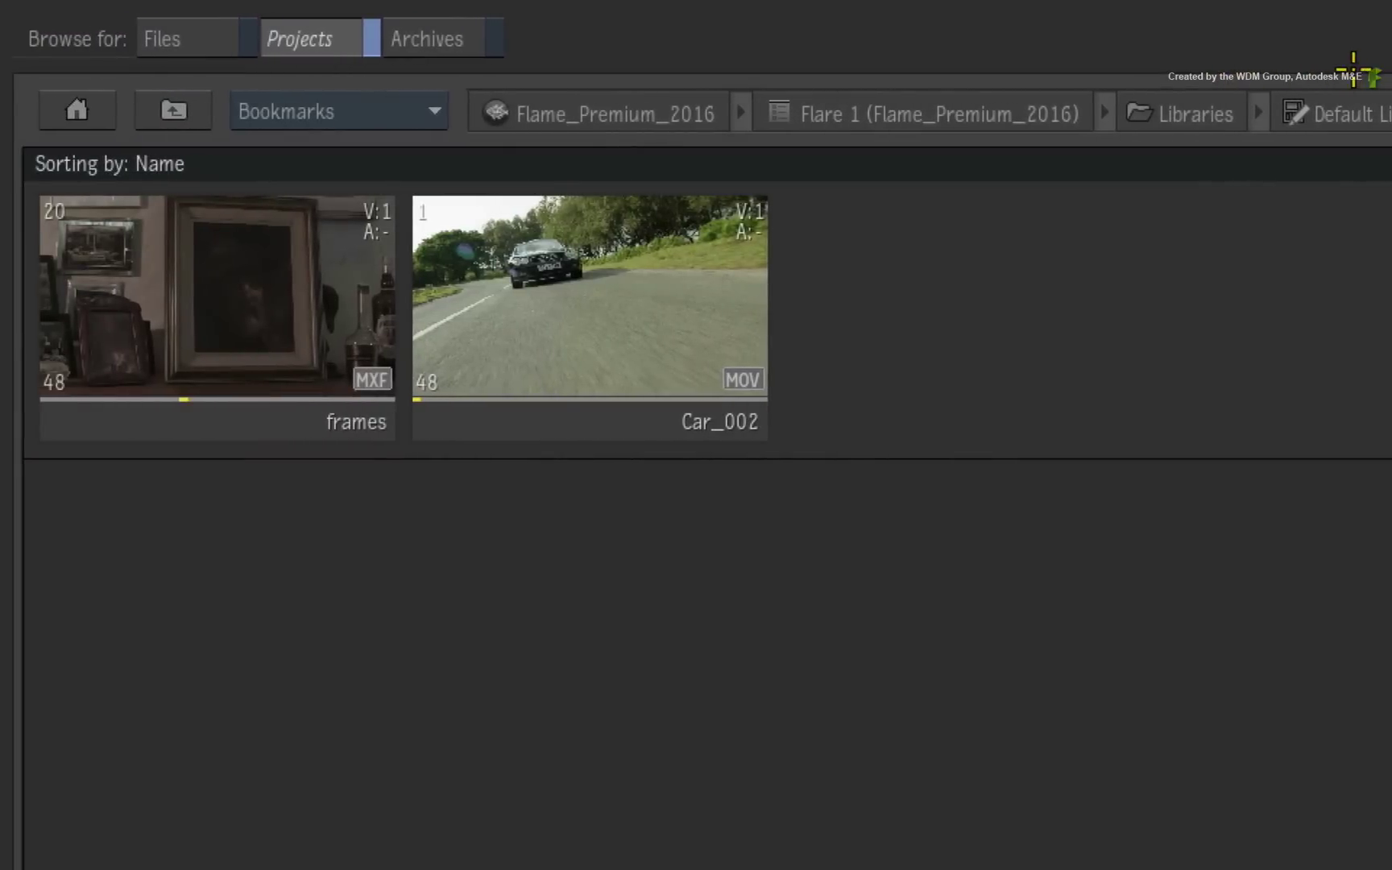
Step: Climb the breadcrumbs through Libraries and Flare 1 up to the Flame_Premium_2016 project level
{"action": "left_click", "coordinate": [1201, 117]}
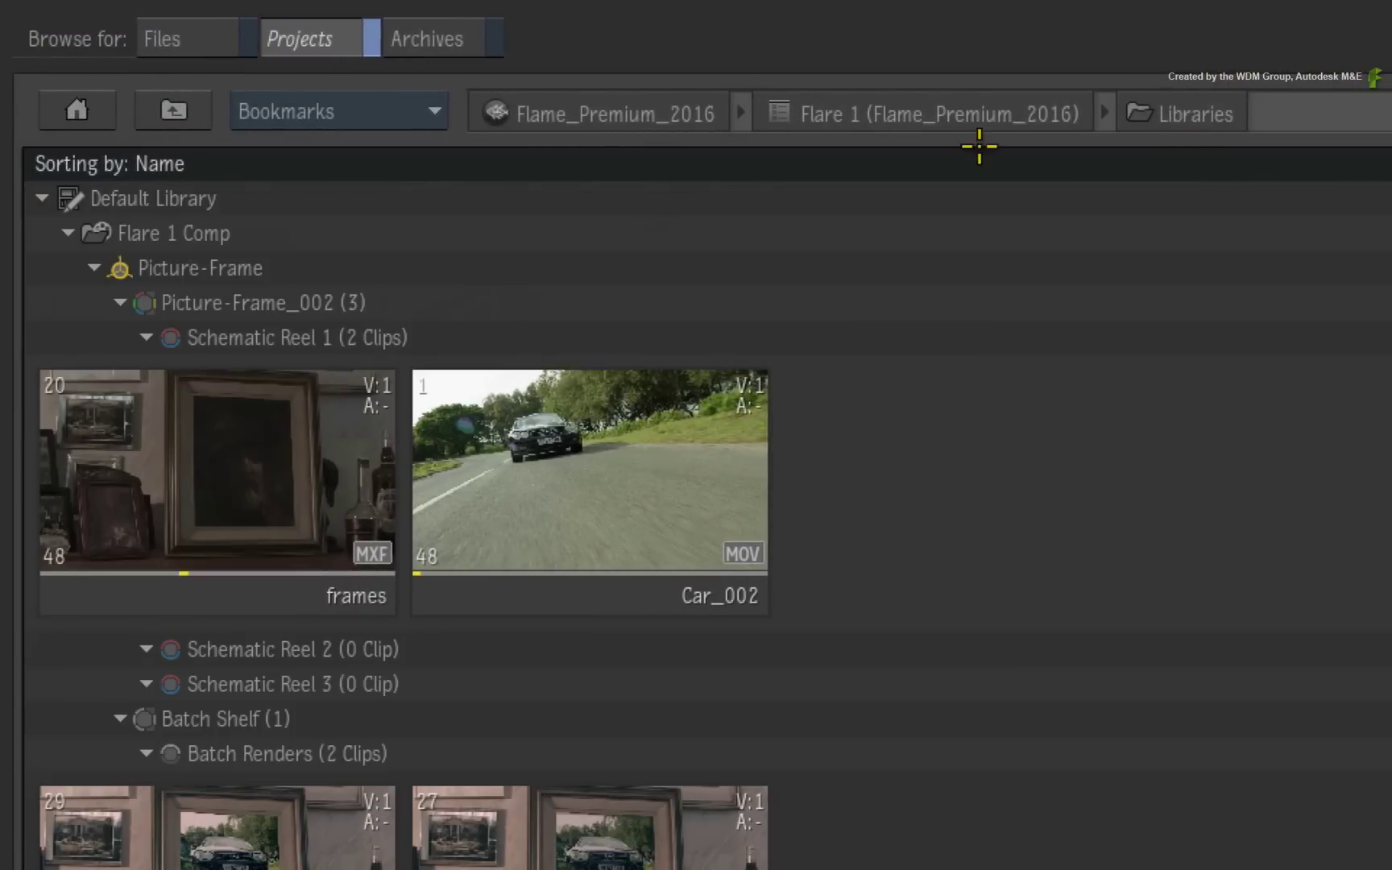
{"action": "left_click", "coordinate": [971, 121]}
{"action": "left_click", "coordinate": [660, 108]}
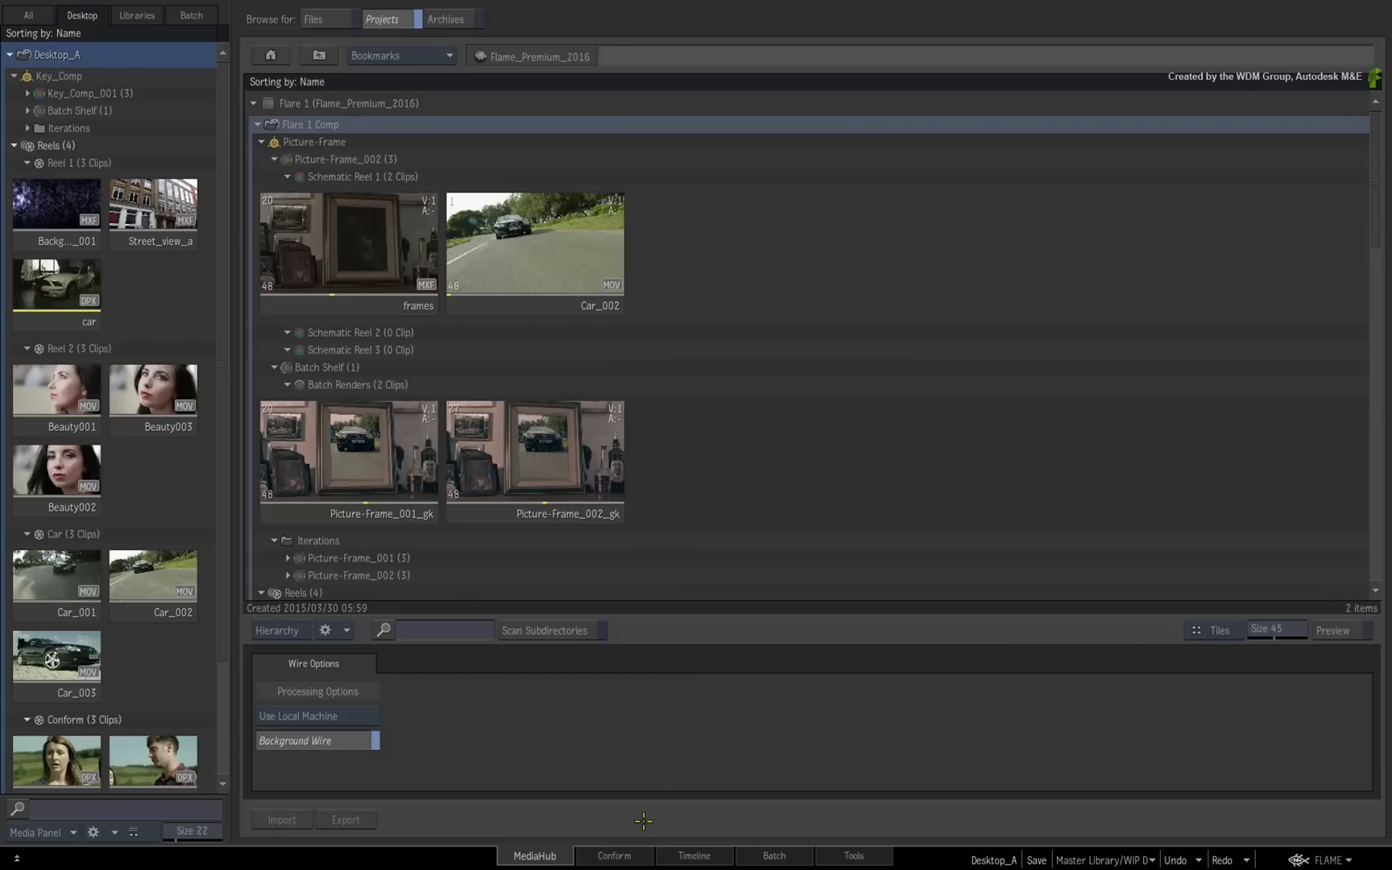
Step: Show only Future Track's conform sources and link matched sources, starting from A020_C004_0729NR
{"action": "left_click", "coordinate": [645, 855]}
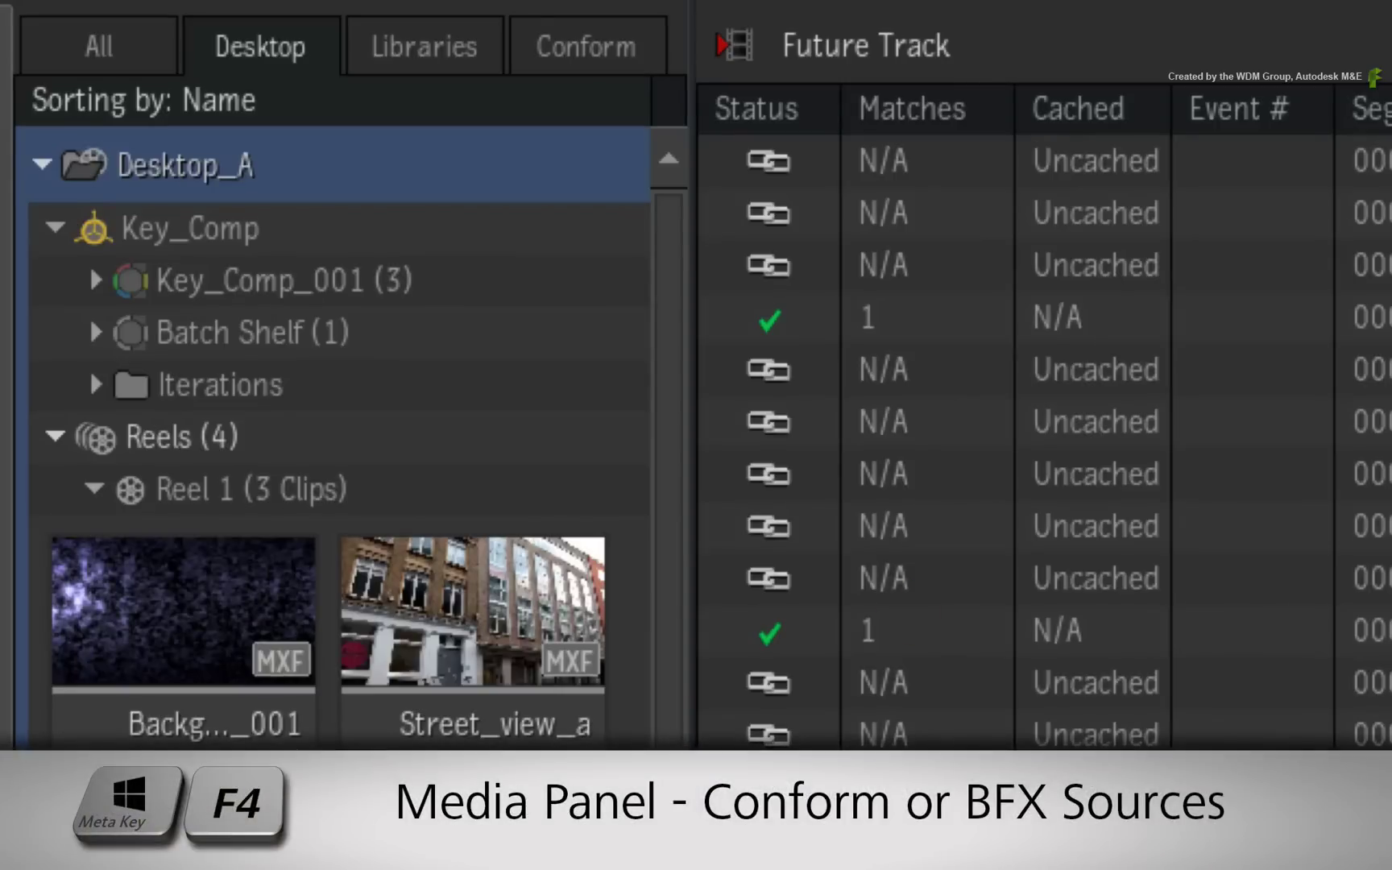
{"action": "left_click", "coordinate": [628, 36]}
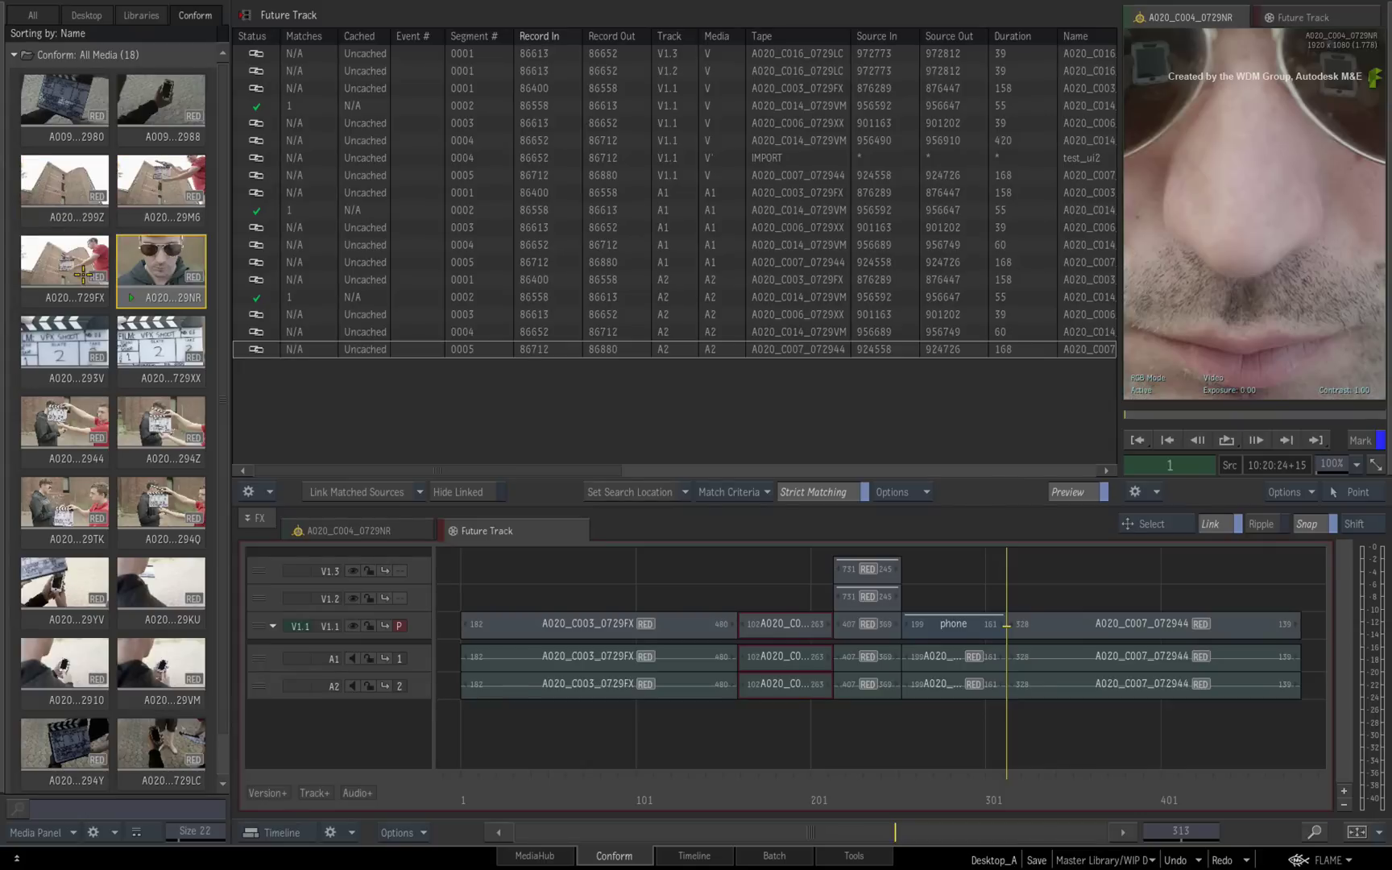
{"action": "left_click", "coordinate": [187, 270]}
{"action": "left_click", "coordinate": [420, 491]}
{"action": "left_click", "coordinate": [417, 514]}
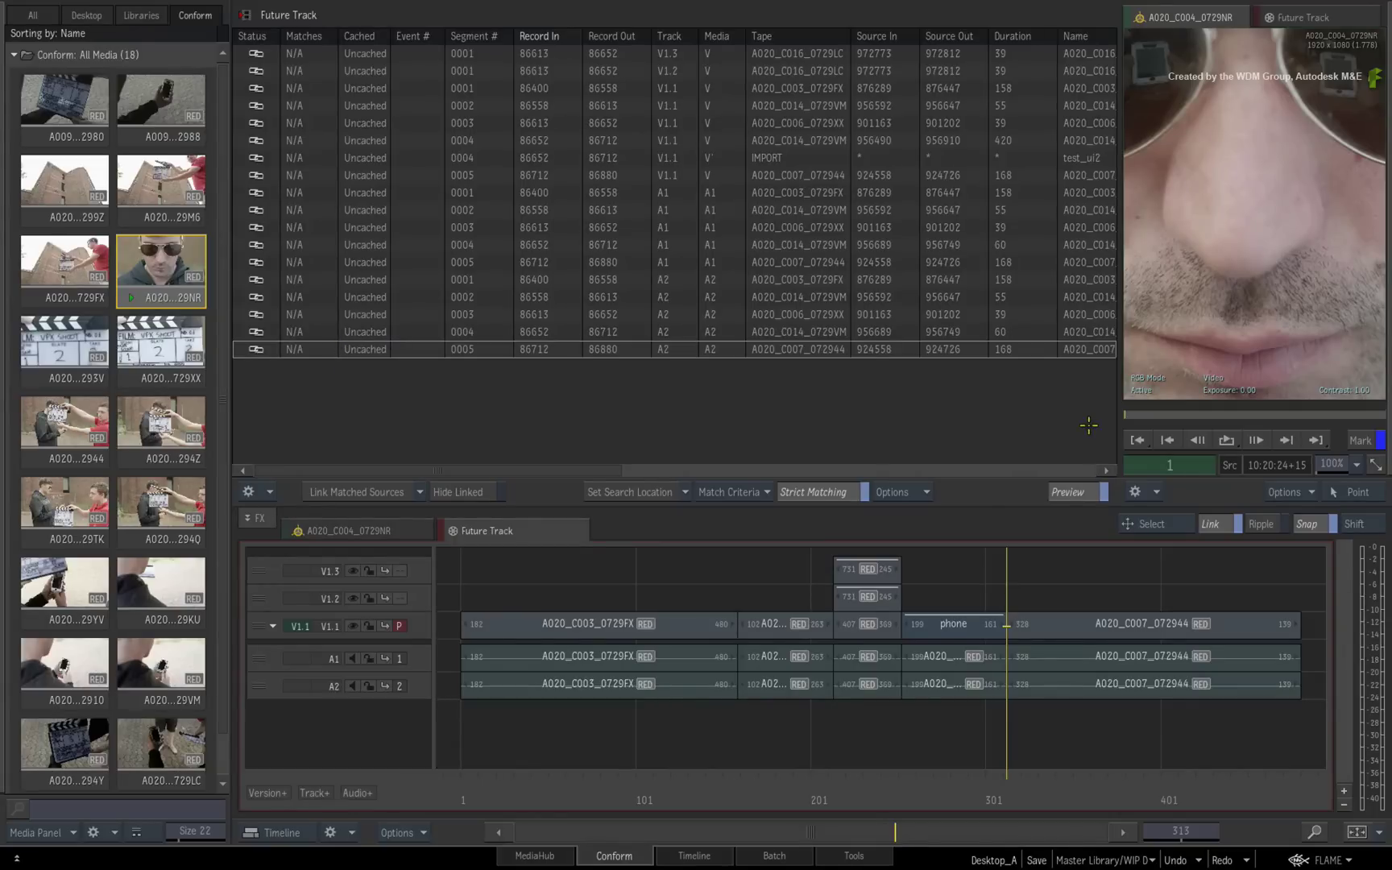
Step: Set viewer zoom to Fit, preview sources A020_C009_0729TK through A020_C011_0729YV, then go to Batch
{"action": "left_click", "coordinate": [1352, 464]}
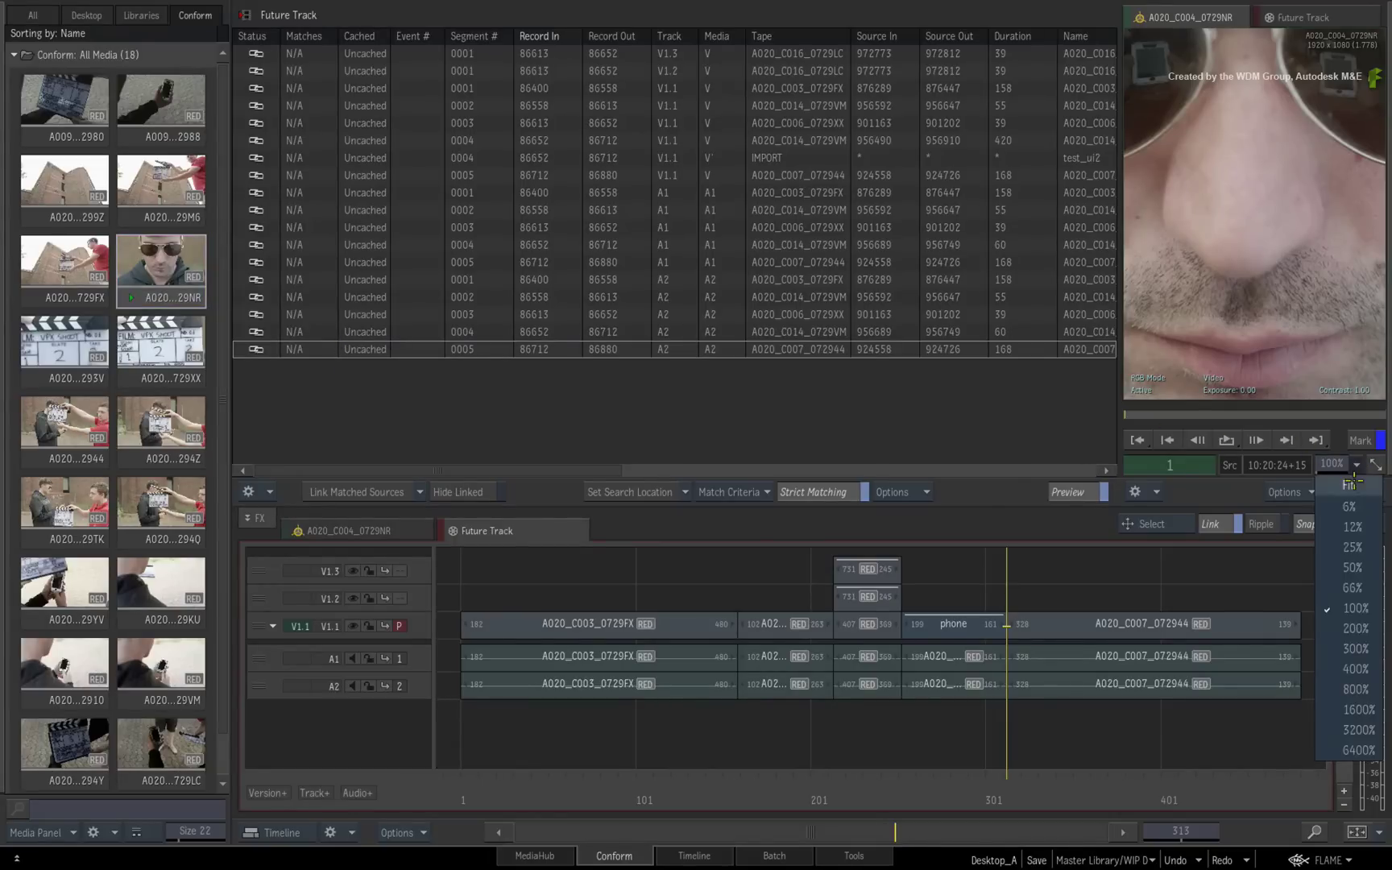
{"action": "left_click", "coordinate": [1352, 487]}
{"action": "left_click", "coordinate": [152, 419]}
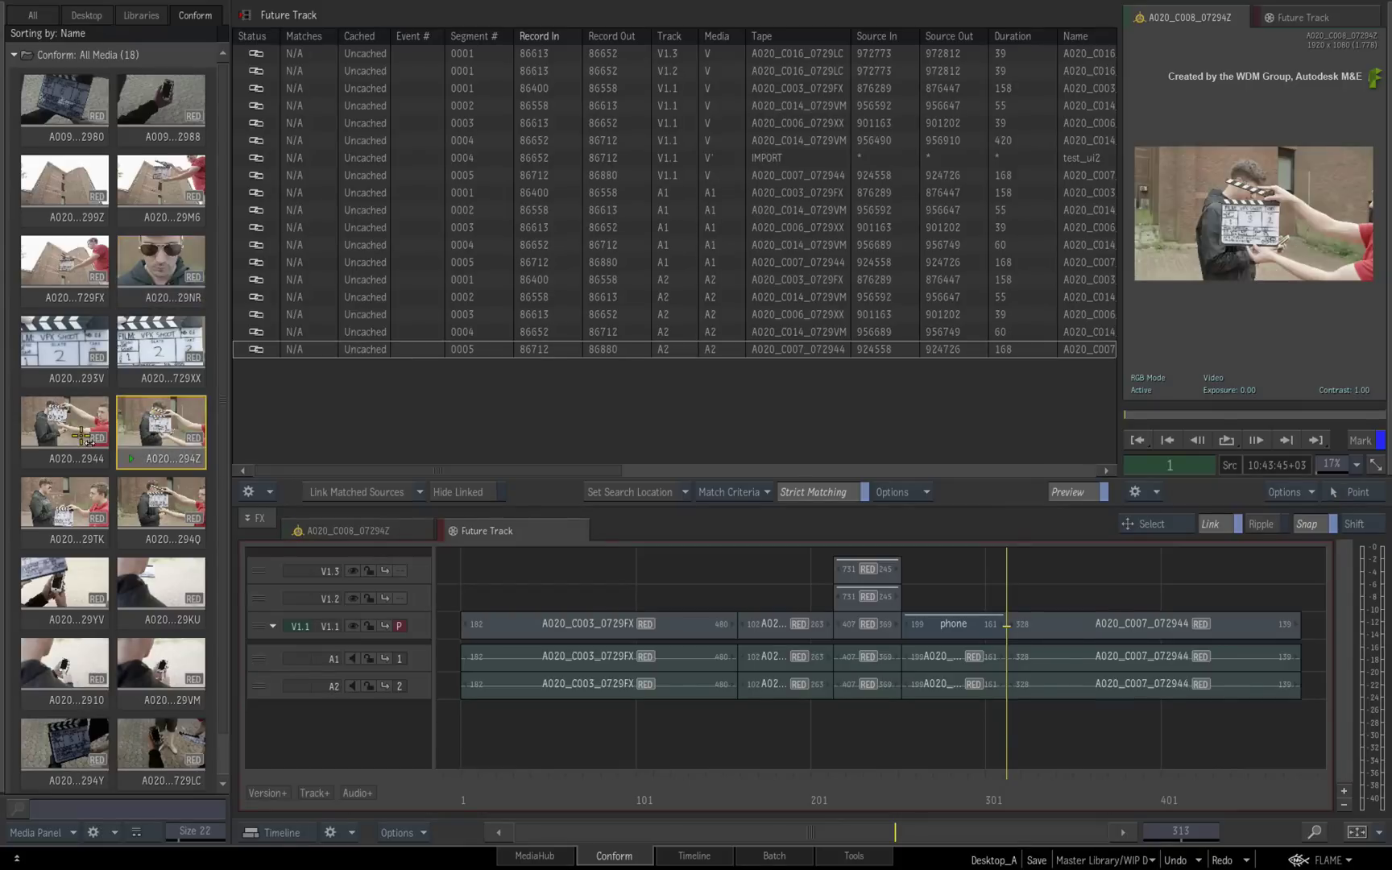
{"action": "left_click", "coordinate": [87, 435]}
{"action": "left_click", "coordinate": [81, 504]}
{"action": "left_click", "coordinate": [168, 489]}
{"action": "left_click", "coordinate": [177, 585]}
{"action": "left_click", "coordinate": [83, 587]}
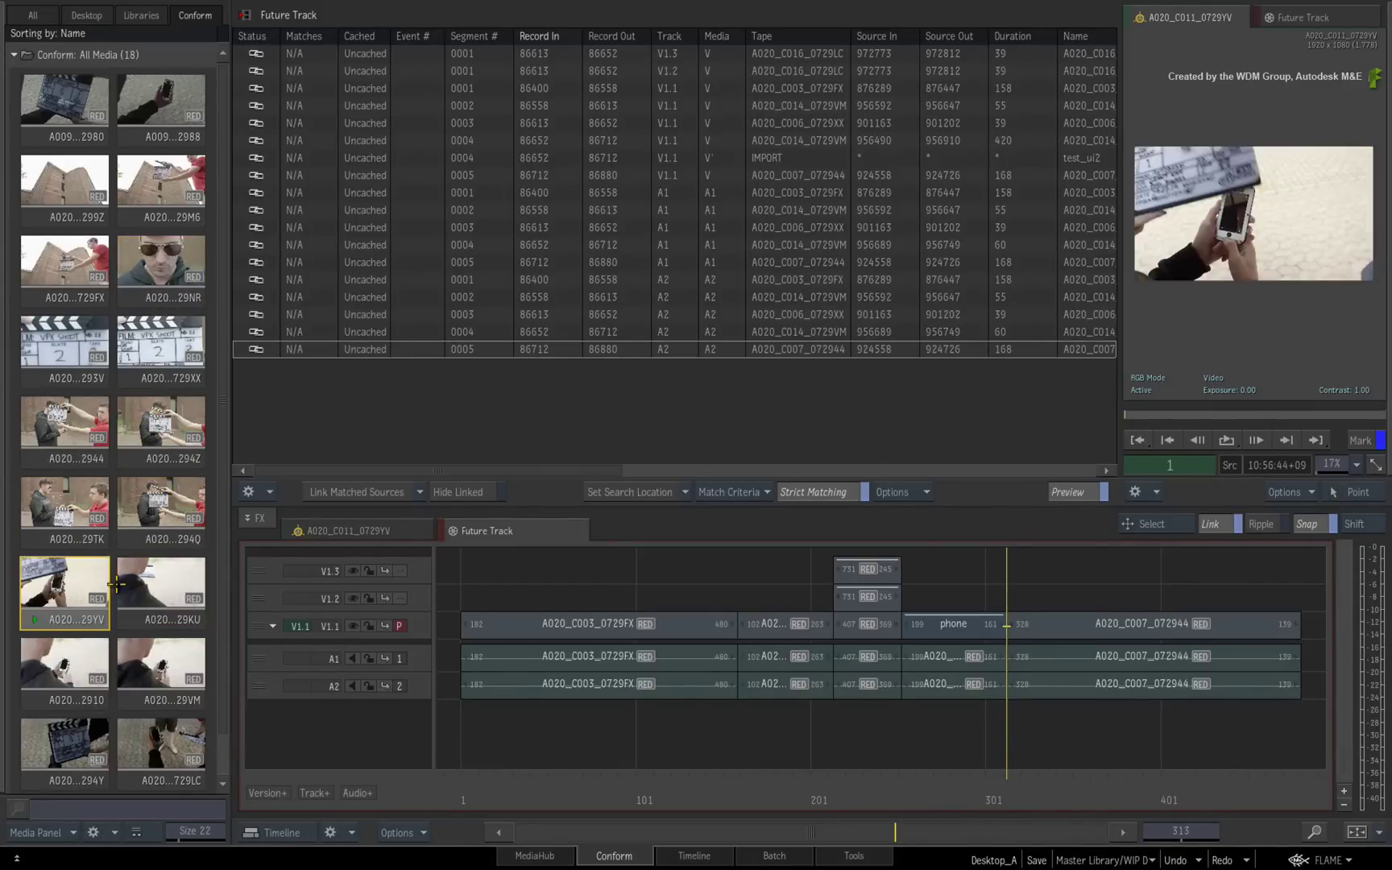
{"action": "left_click", "coordinate": [761, 854]}
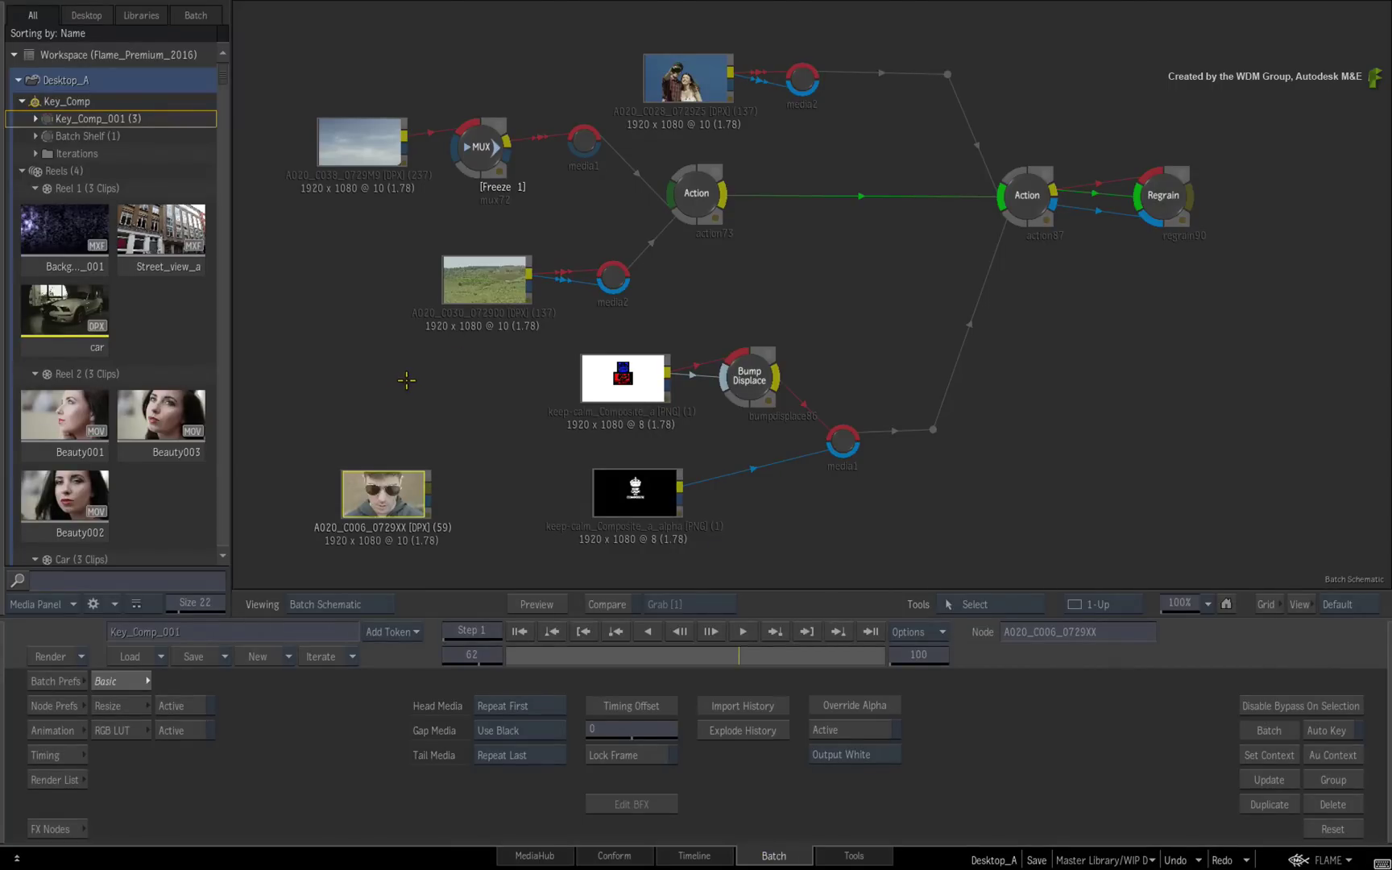
Step: Hide and restore the media panel with Ctrl+Tab, then open the Reels (4) entry in Reels view
{"action": "key", "text": "ctrl+Tab"}
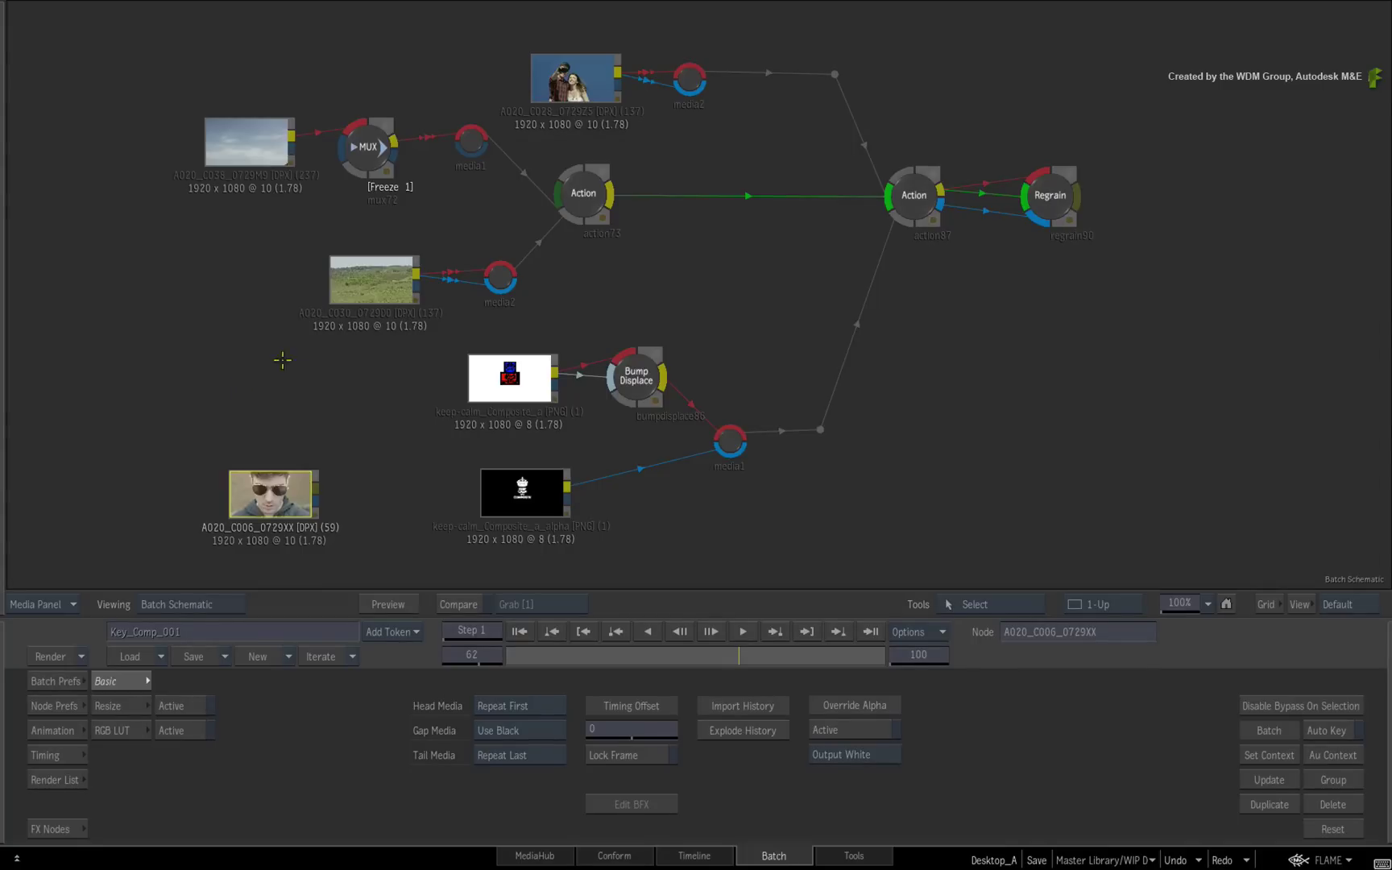
{"action": "key", "text": "ctrl+Tab"}
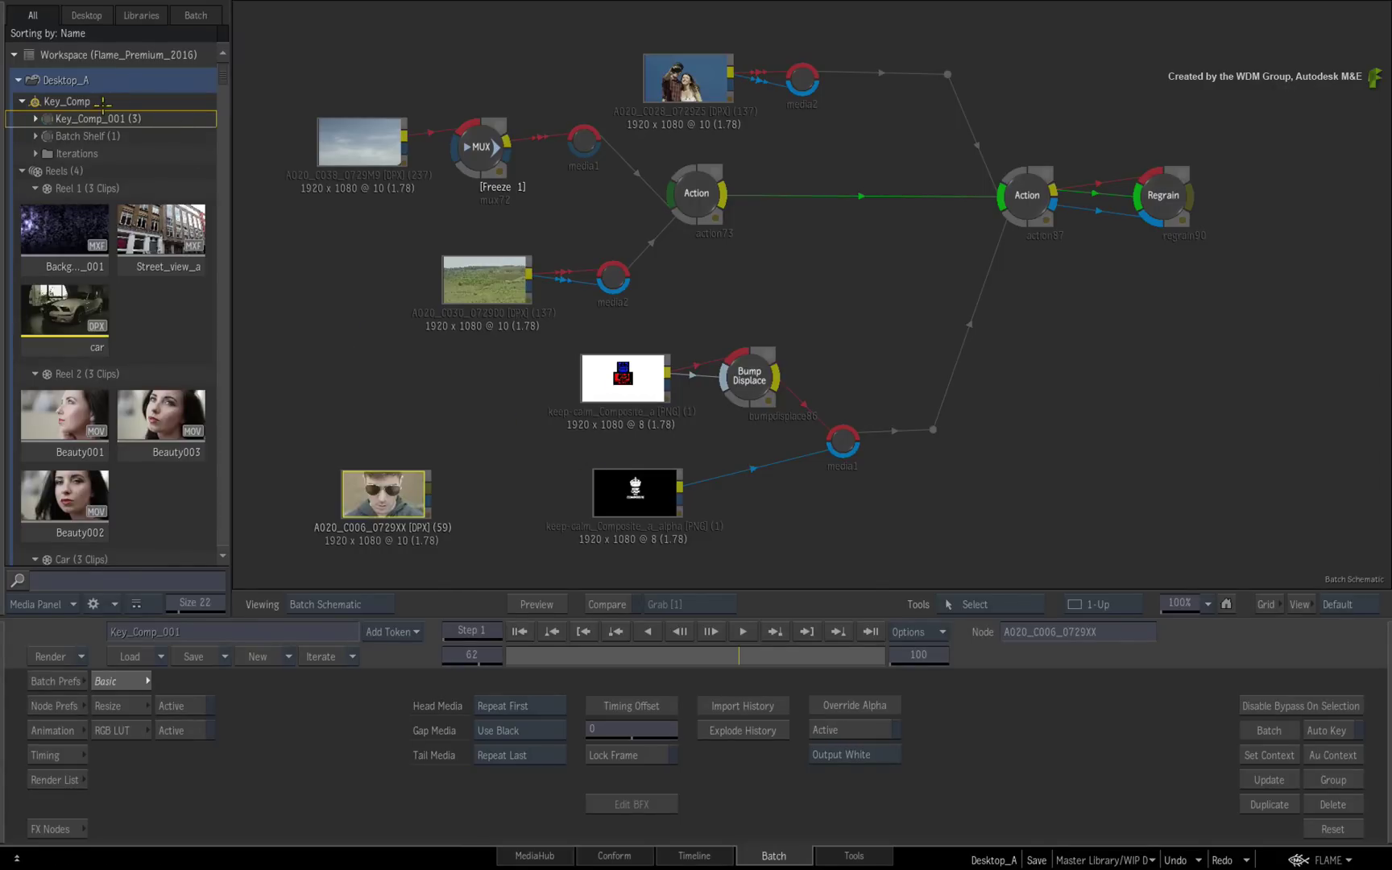
{"action": "double_click", "coordinate": [111, 170]}
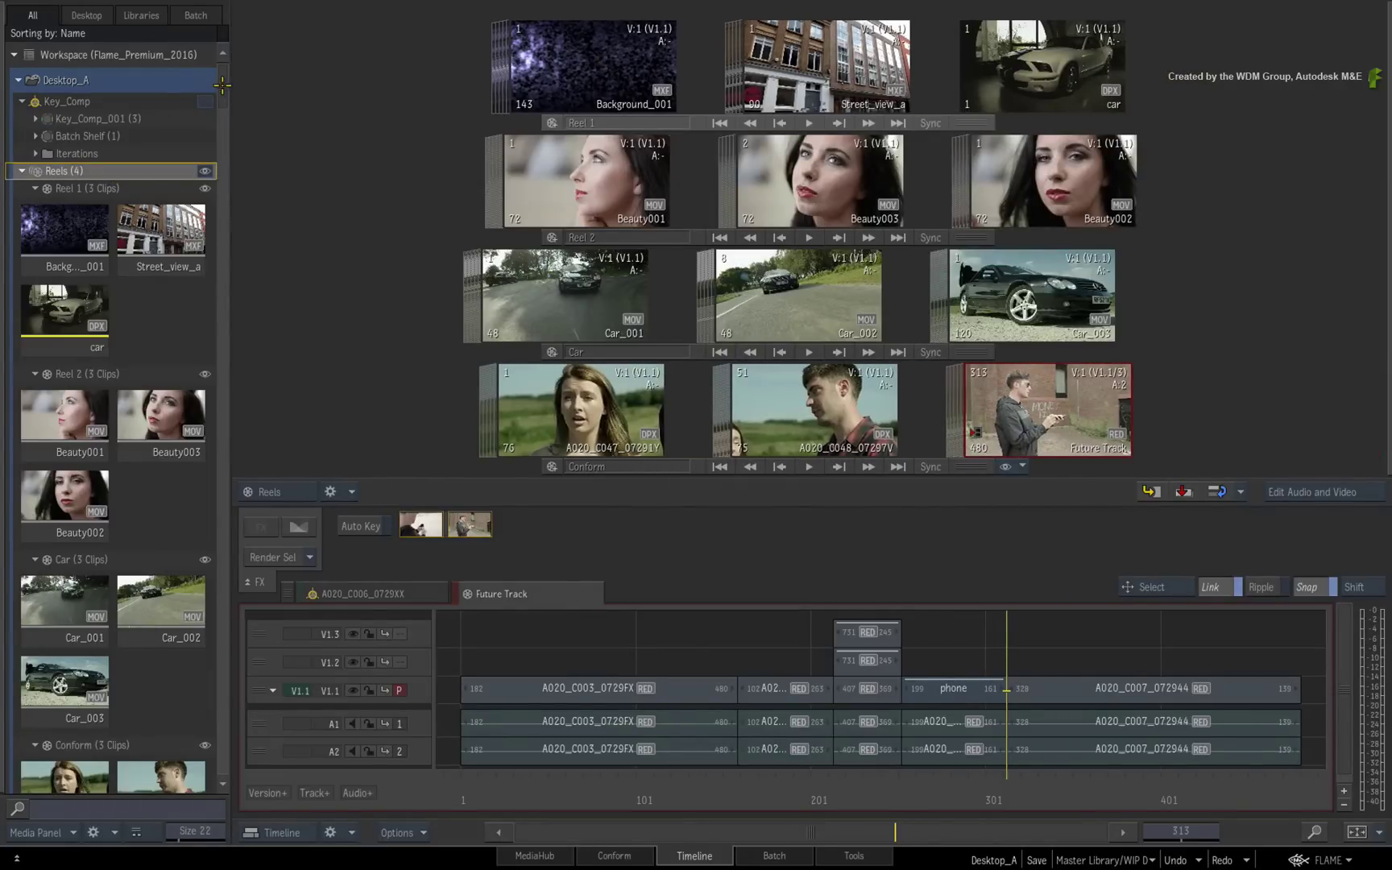
{"action": "scroll", "coordinate": [219, 97], "scroll_direction": "down", "scroll_amount": 3}
{"action": "scroll", "coordinate": [218, 100], "scroll_direction": "down", "scroll_amount": 6}
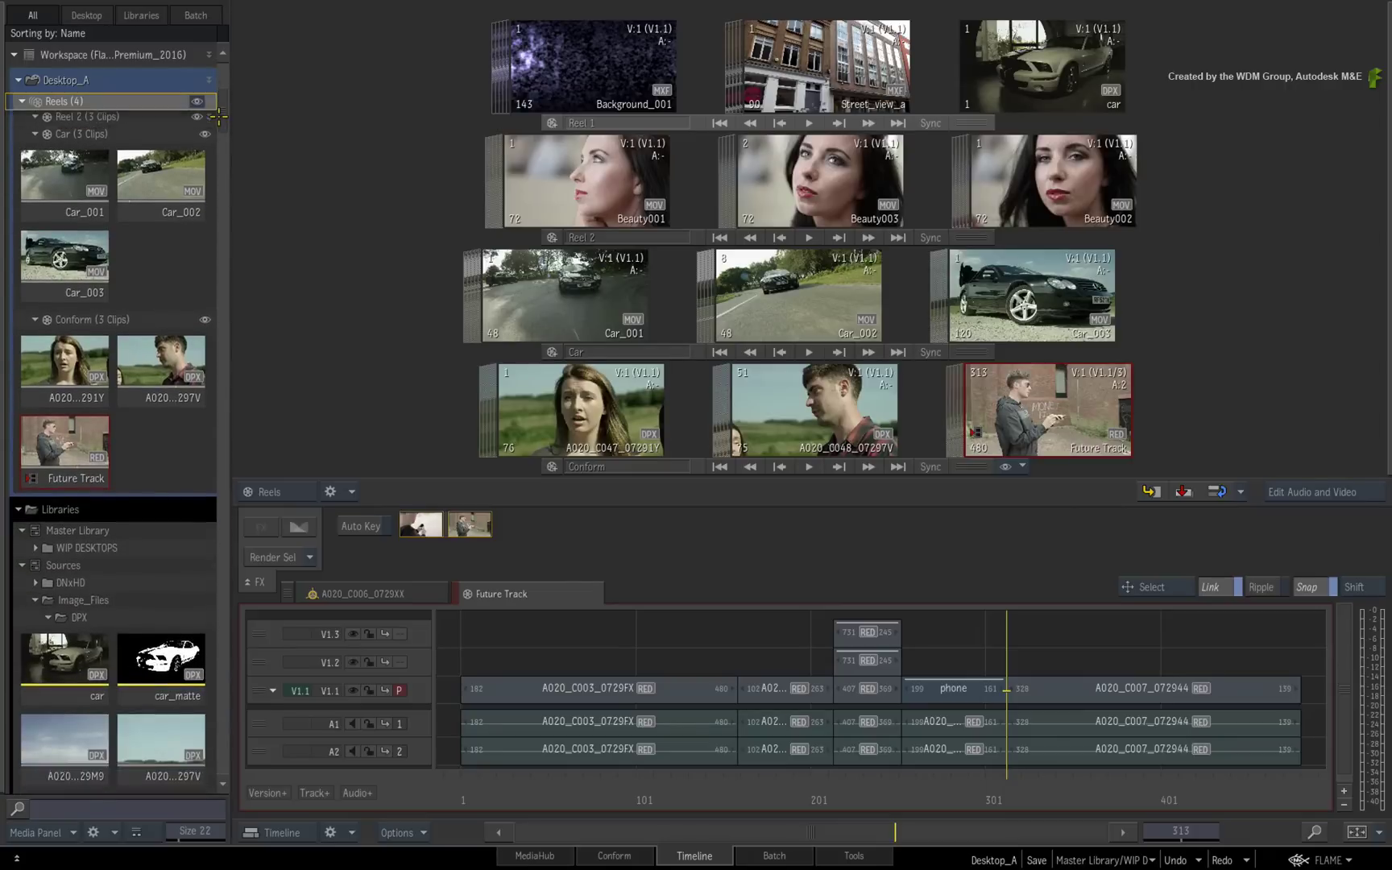
{"action": "scroll", "coordinate": [218, 125], "scroll_direction": "down", "scroll_amount": 8}
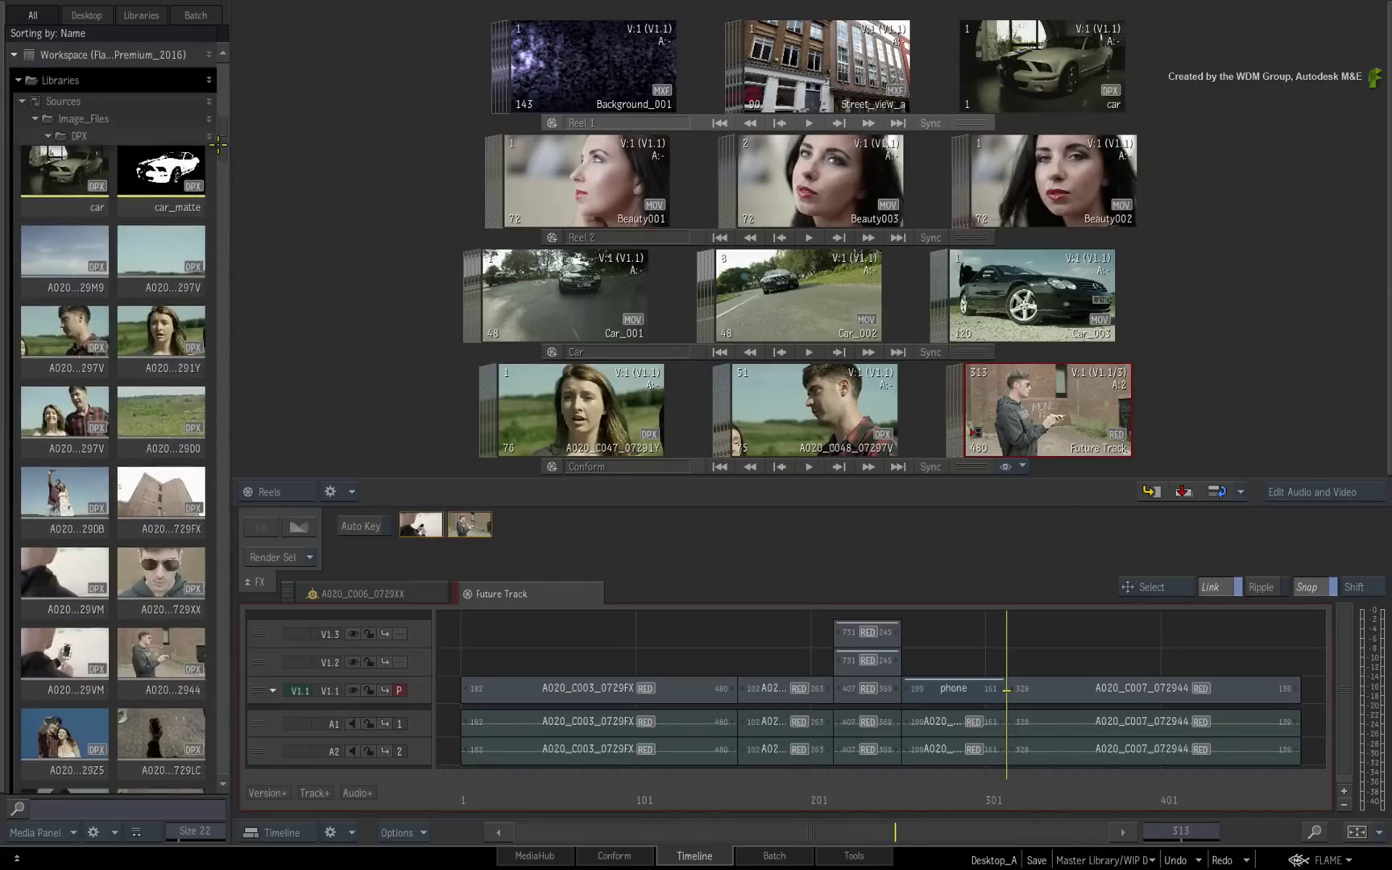
{"action": "scroll", "coordinate": [217, 149], "scroll_direction": "down", "scroll_amount": 8}
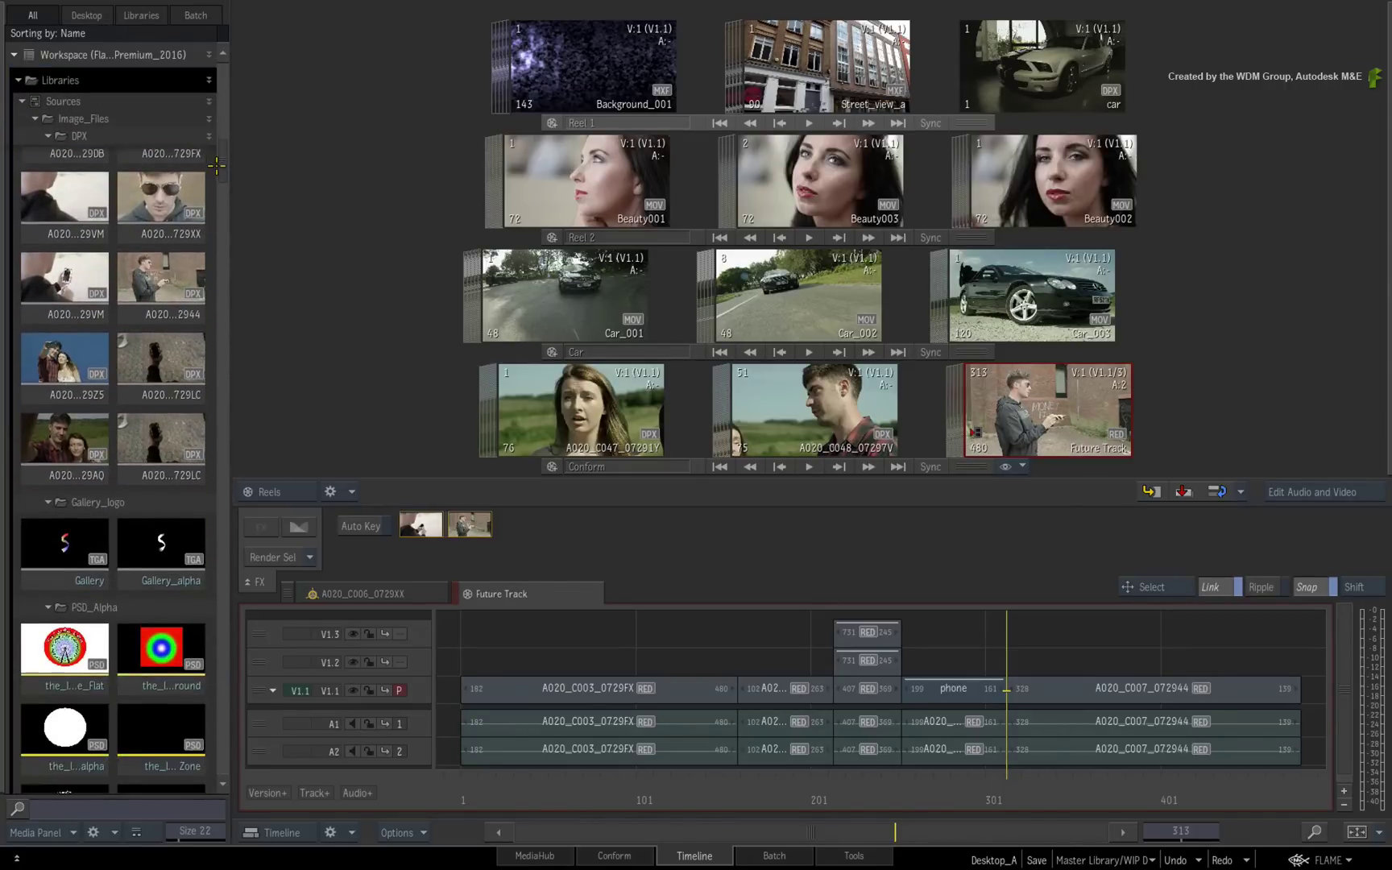
{"action": "scroll", "coordinate": [216, 170], "scroll_direction": "down", "scroll_amount": 5}
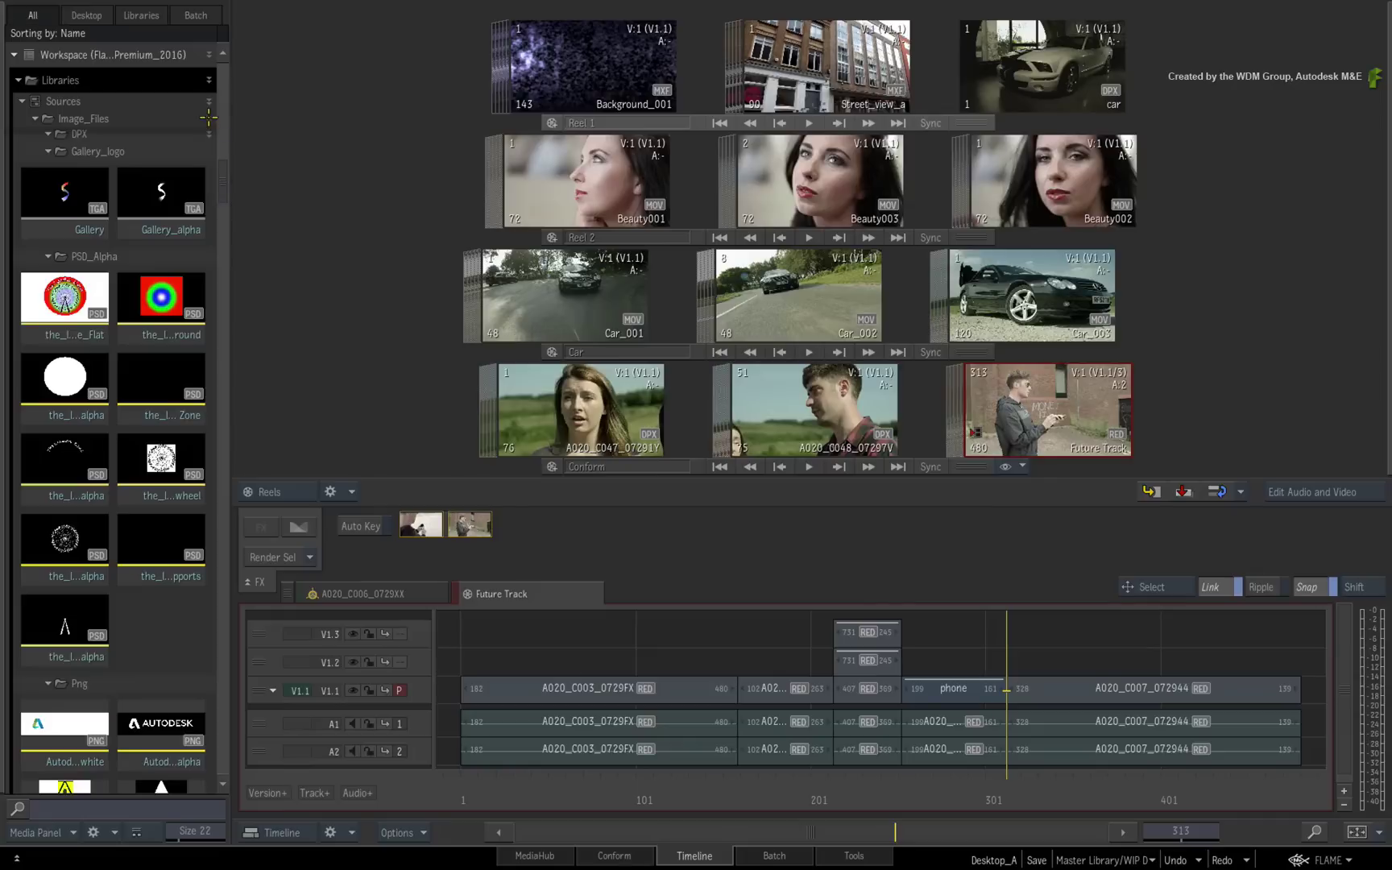
{"action": "scroll", "coordinate": [207, 119], "scroll_direction": "up", "scroll_amount": 15}
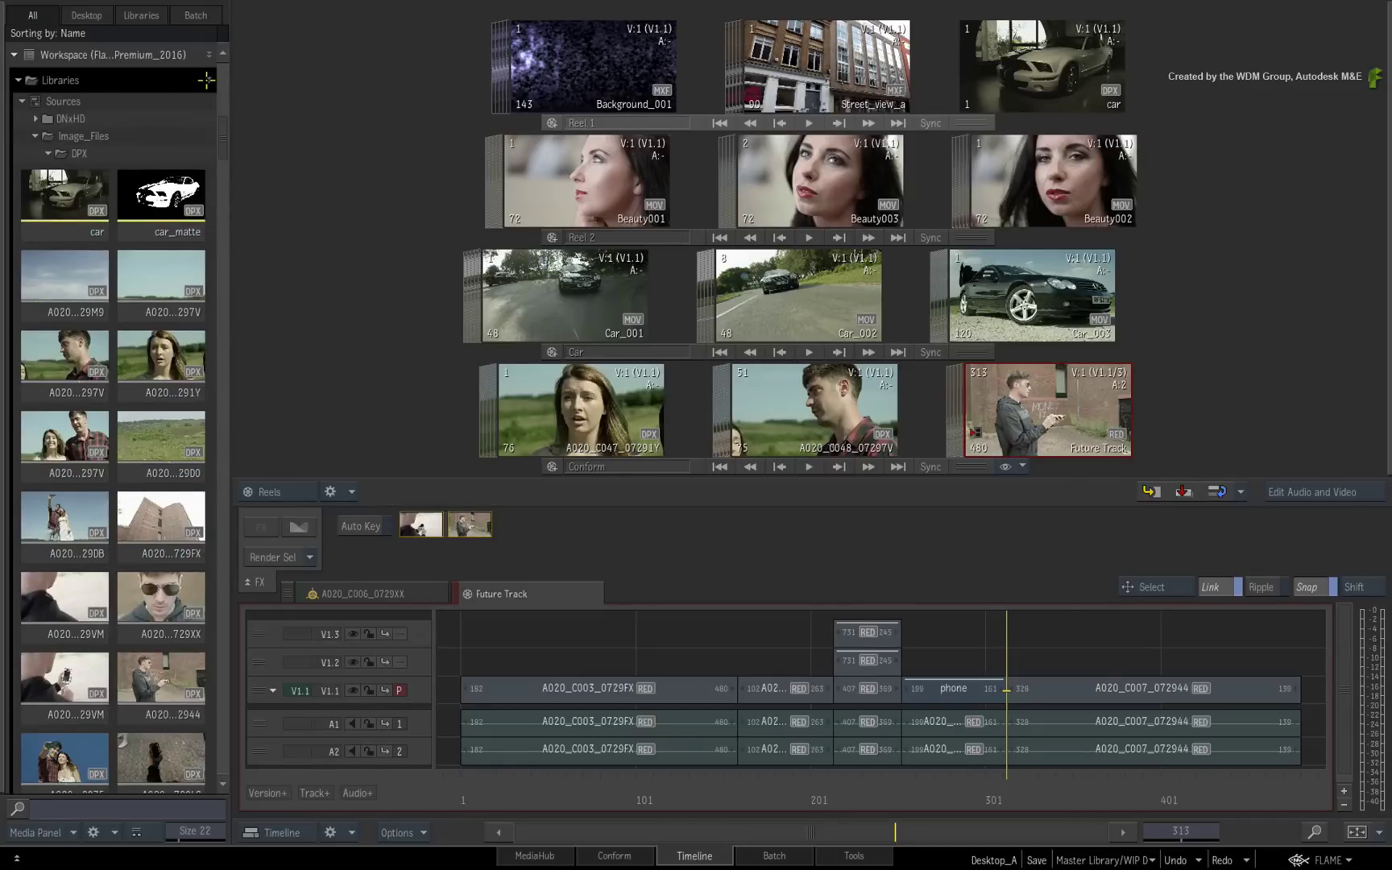
{"action": "scroll", "coordinate": [206, 80], "scroll_direction": "up", "scroll_amount": 1}
{"action": "scroll", "coordinate": [208, 55], "scroll_direction": "up", "scroll_amount": 15}
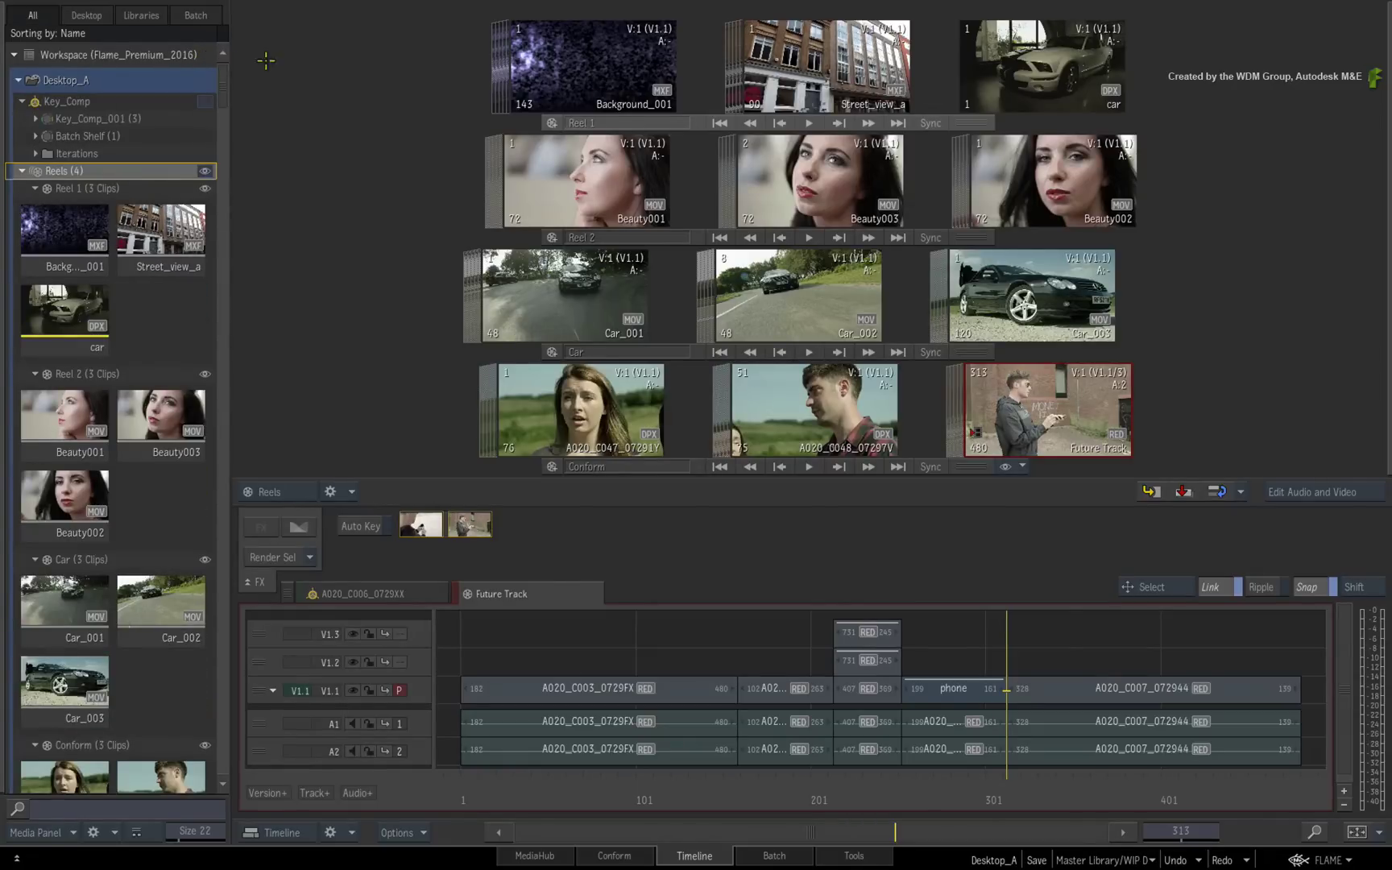